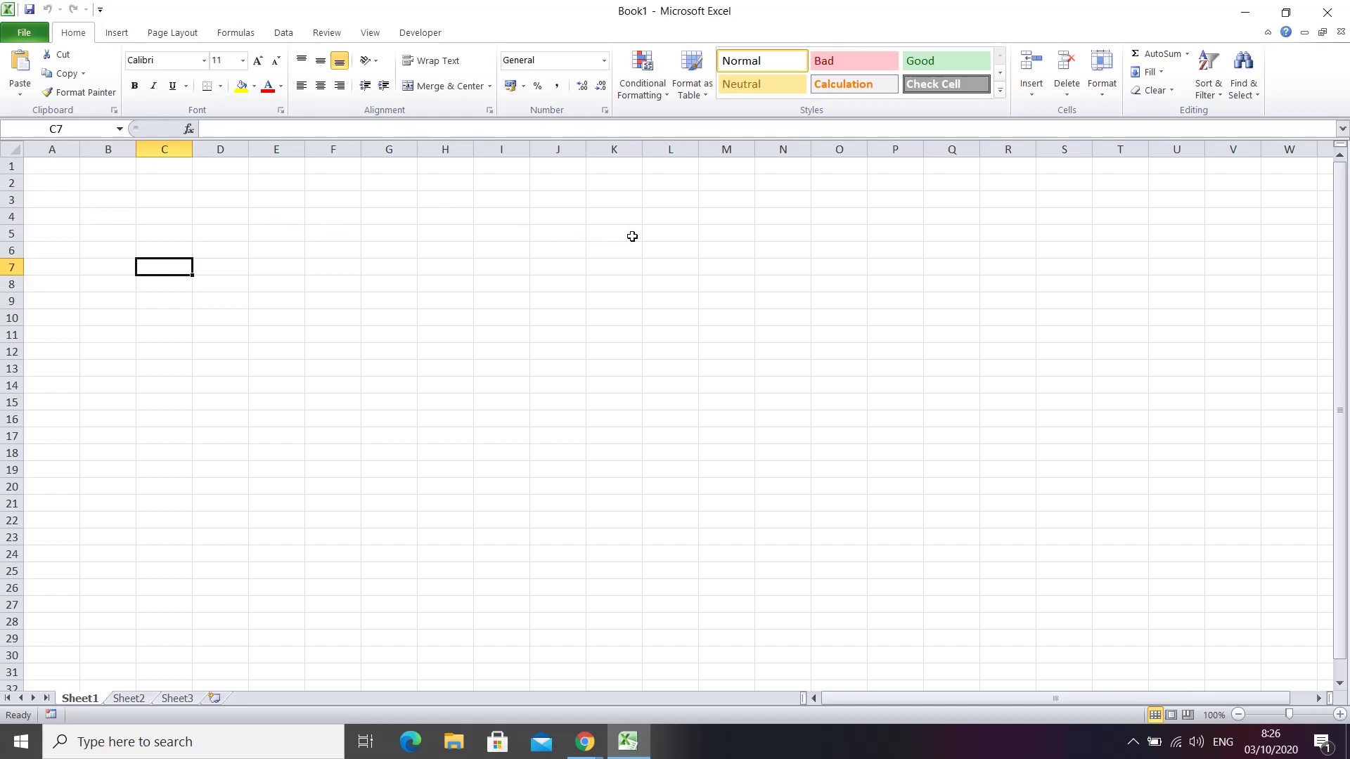
- Enter 40 in B2 and 130 in C2
left_click(104, 219)
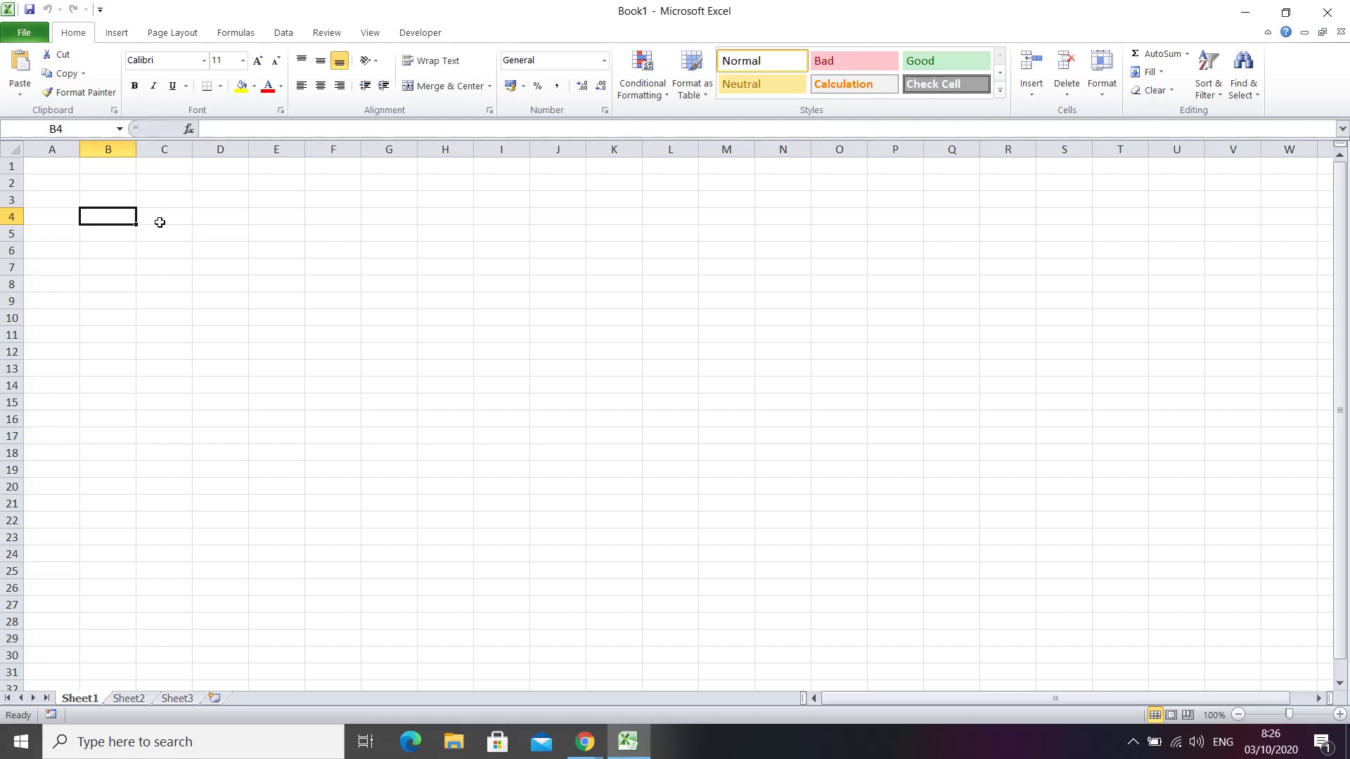
left_click(105, 187)
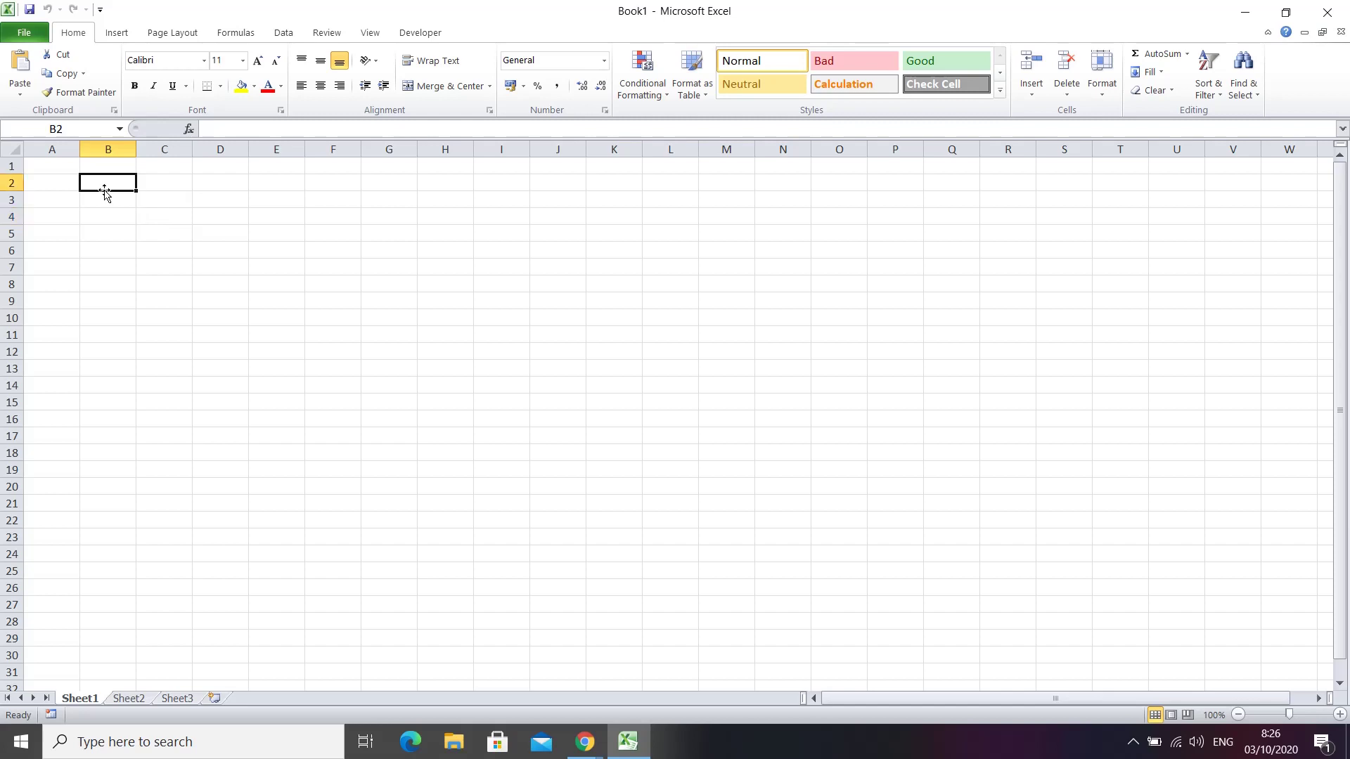
left_click(160, 186)
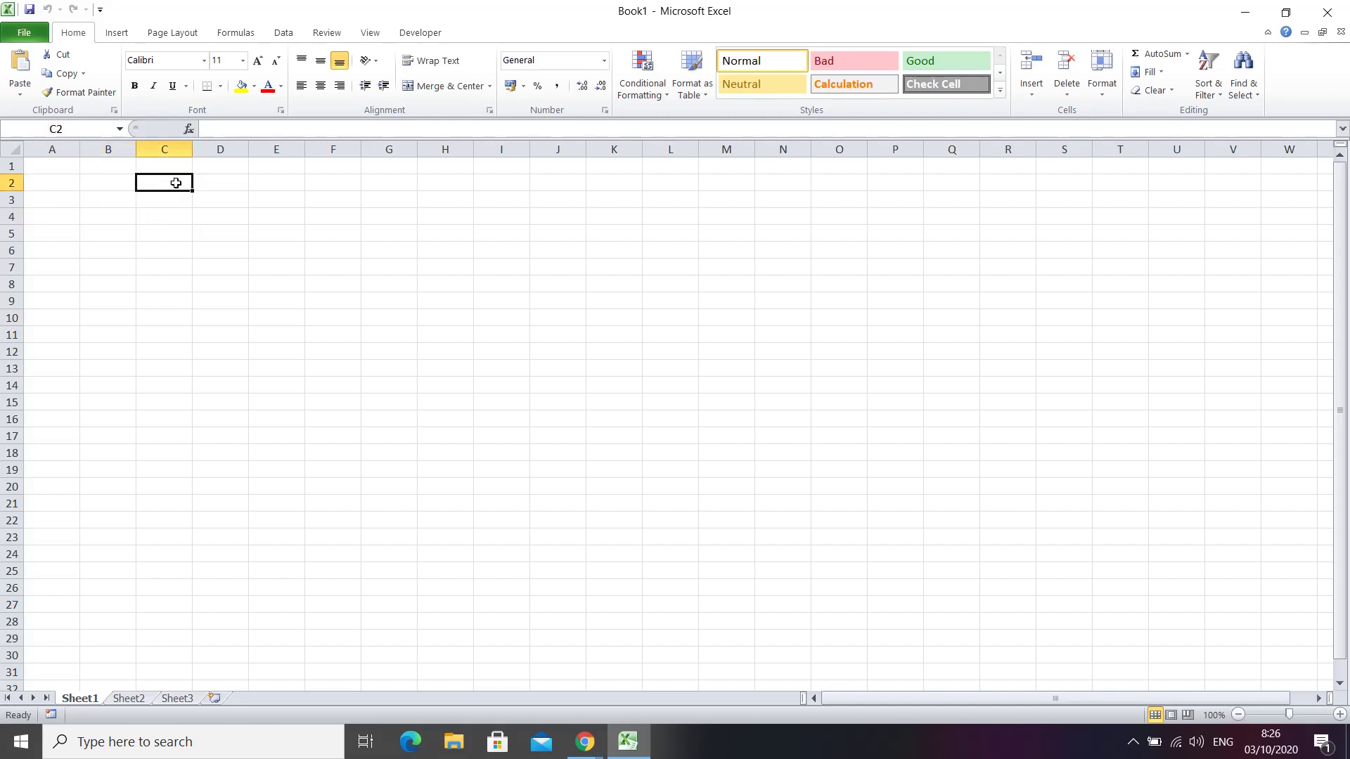
left_click(207, 183)
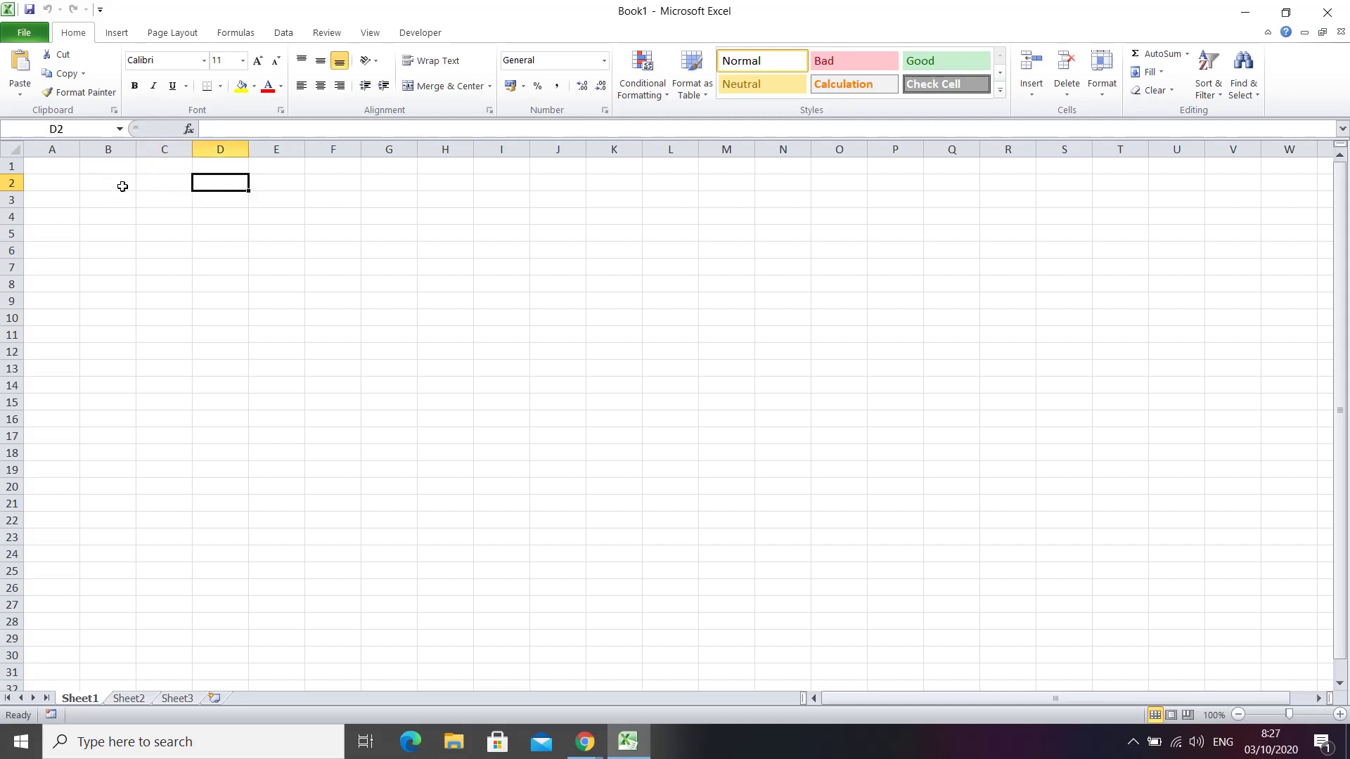
left_click(104, 183)
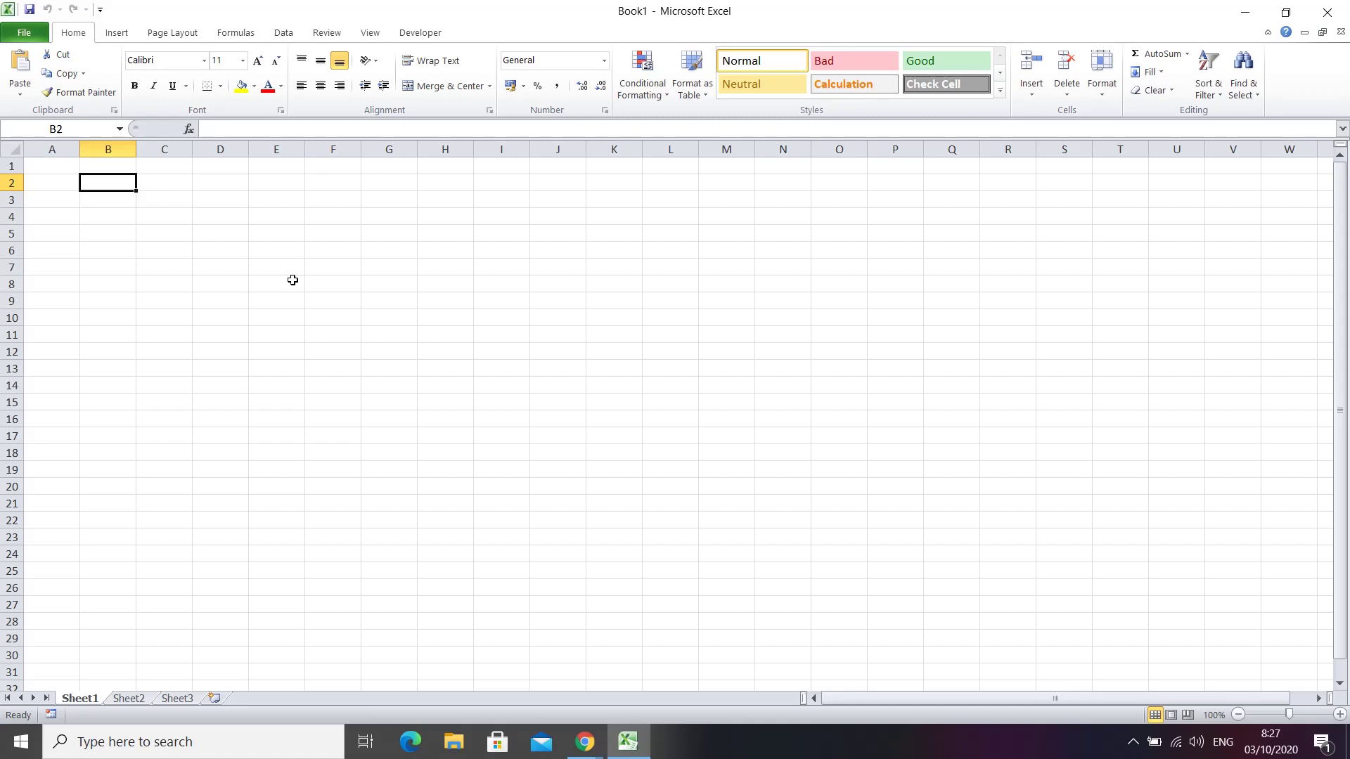
type("40")
key("Tab")
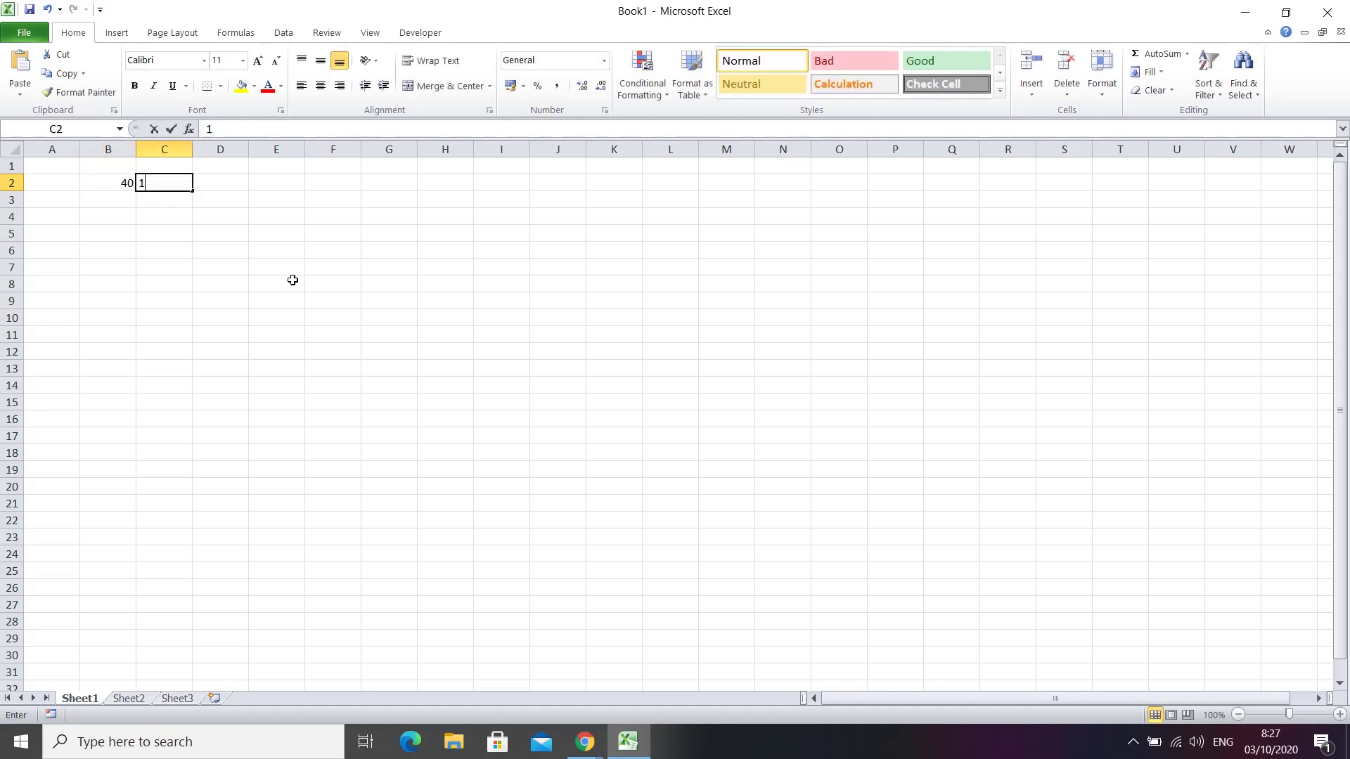
type("130")
key("Return")
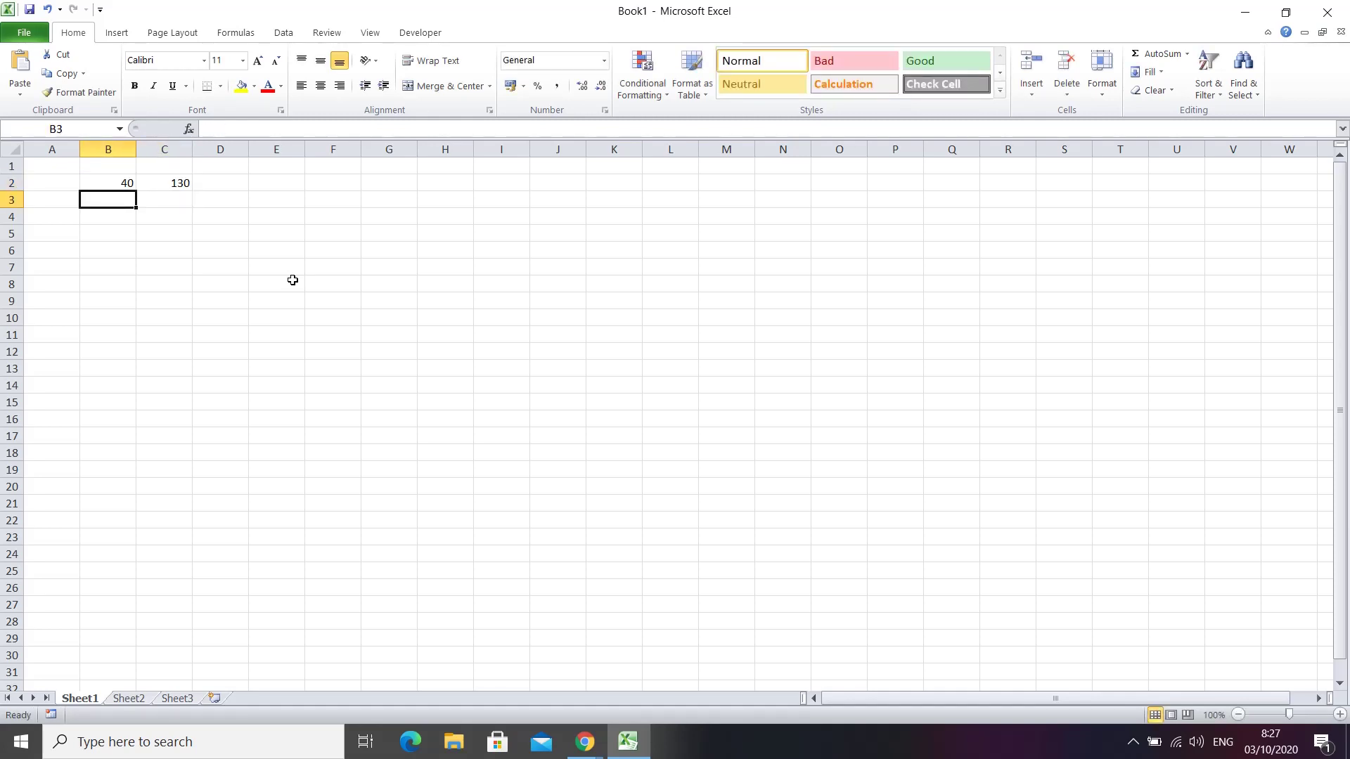
- Fill row 3 with 23 and 25, and row 4 with 130 and 15
type("23")
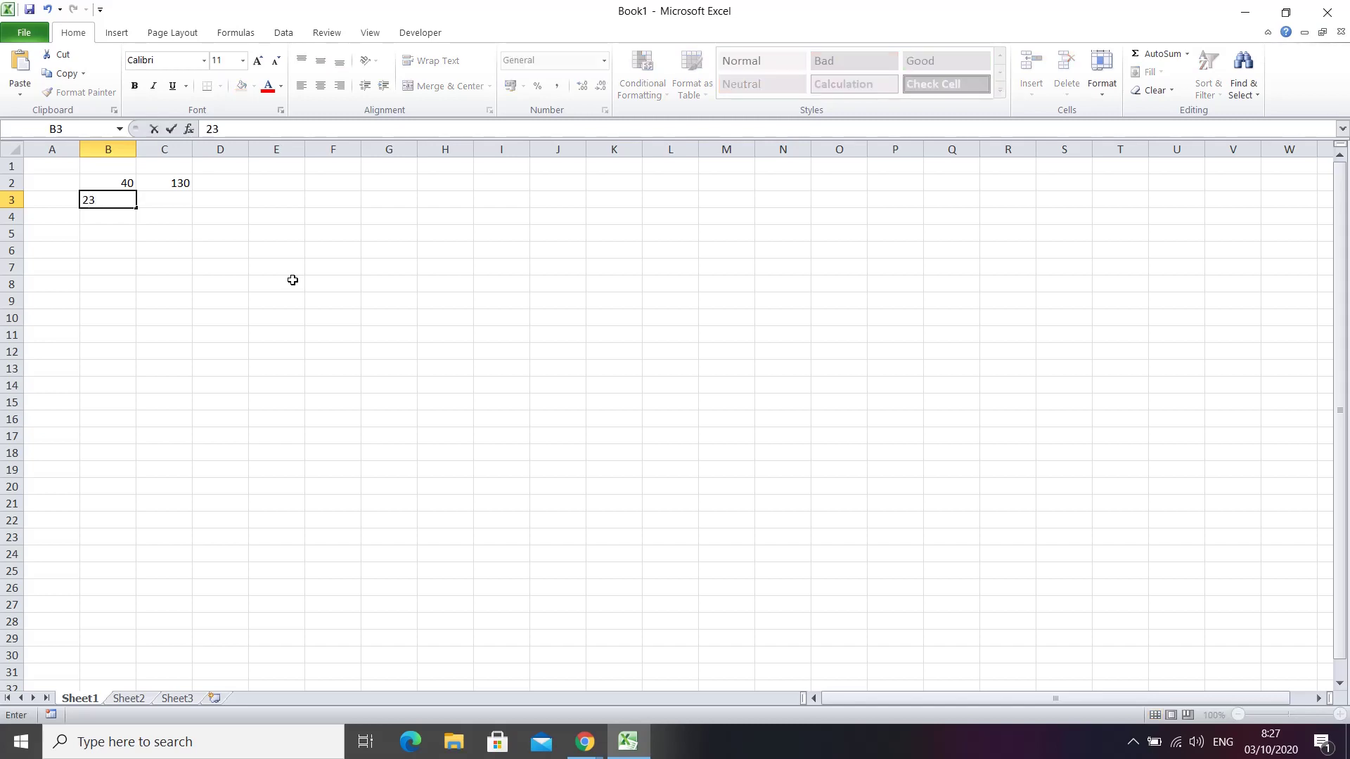
key("Tab")
type("2")
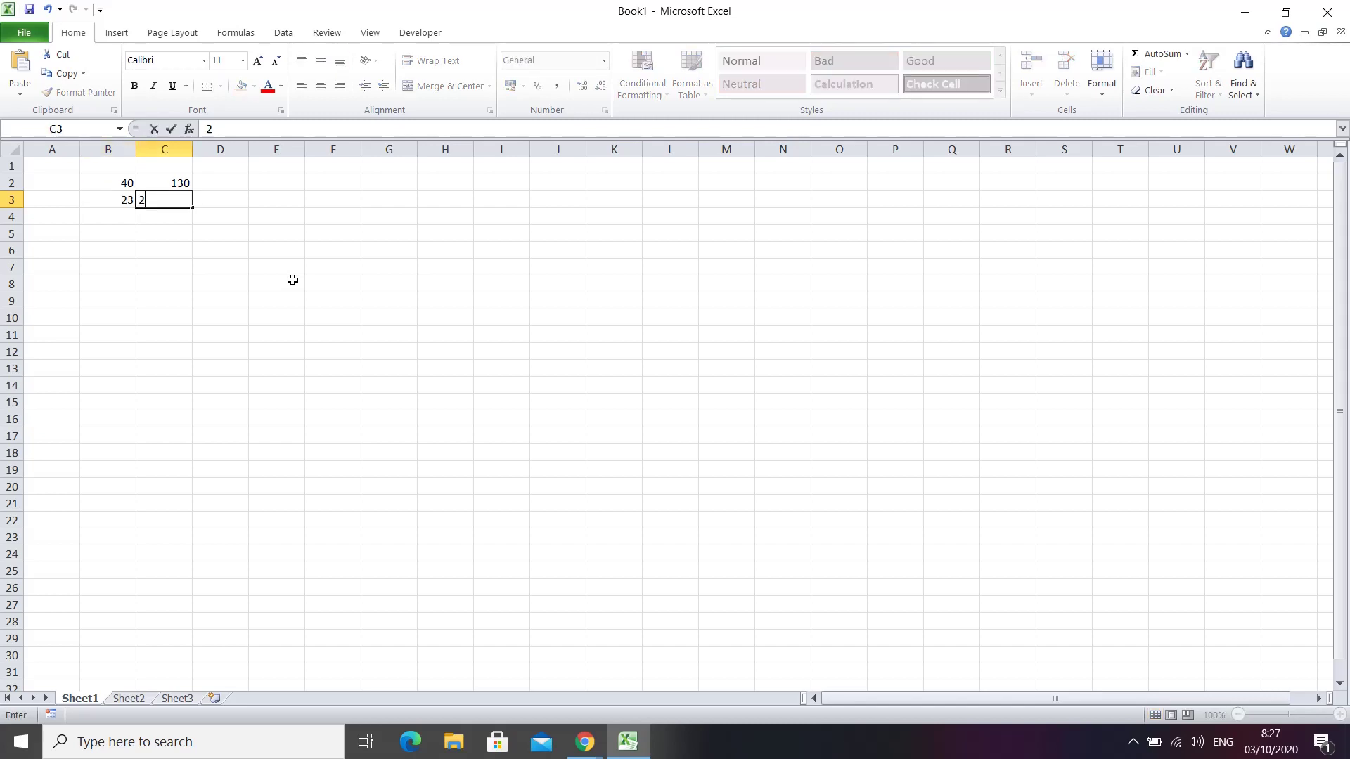
type("5")
key("Down")
key("Left")
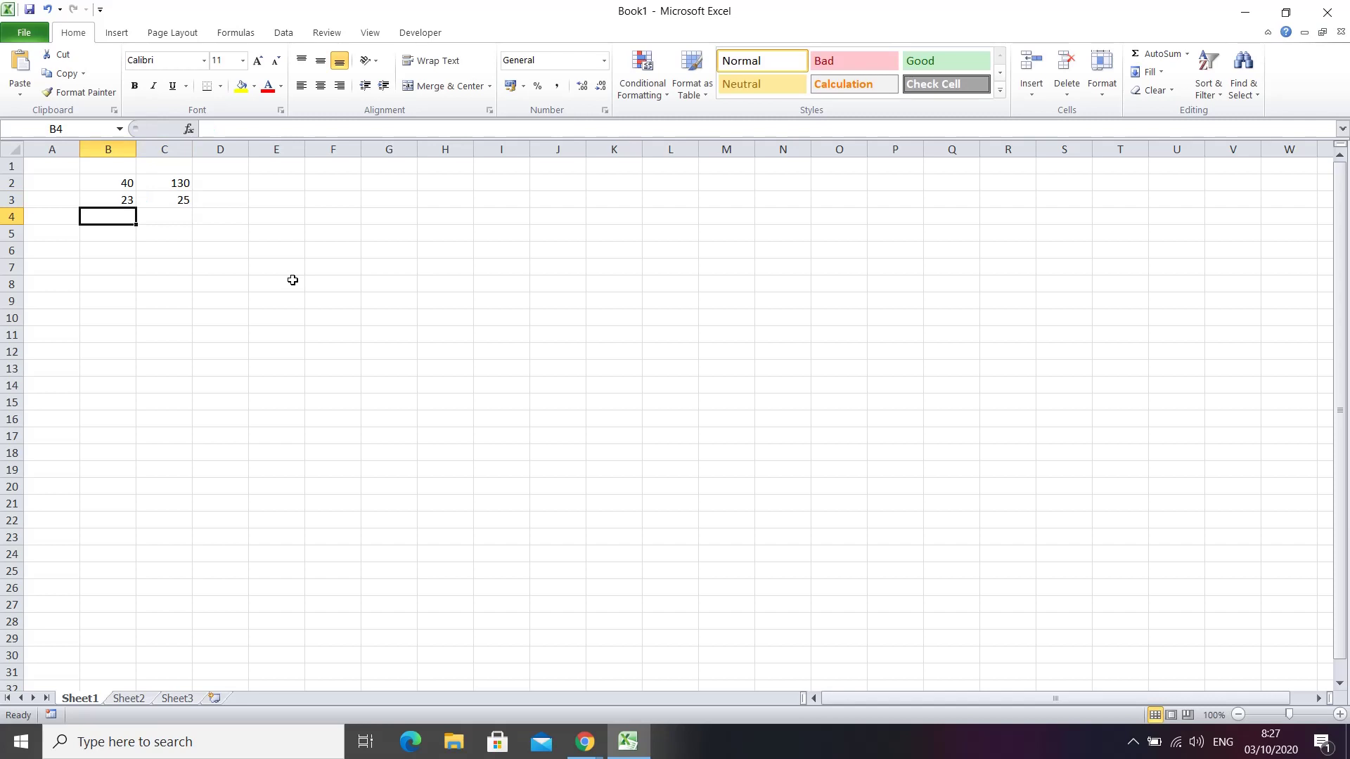
type("13")
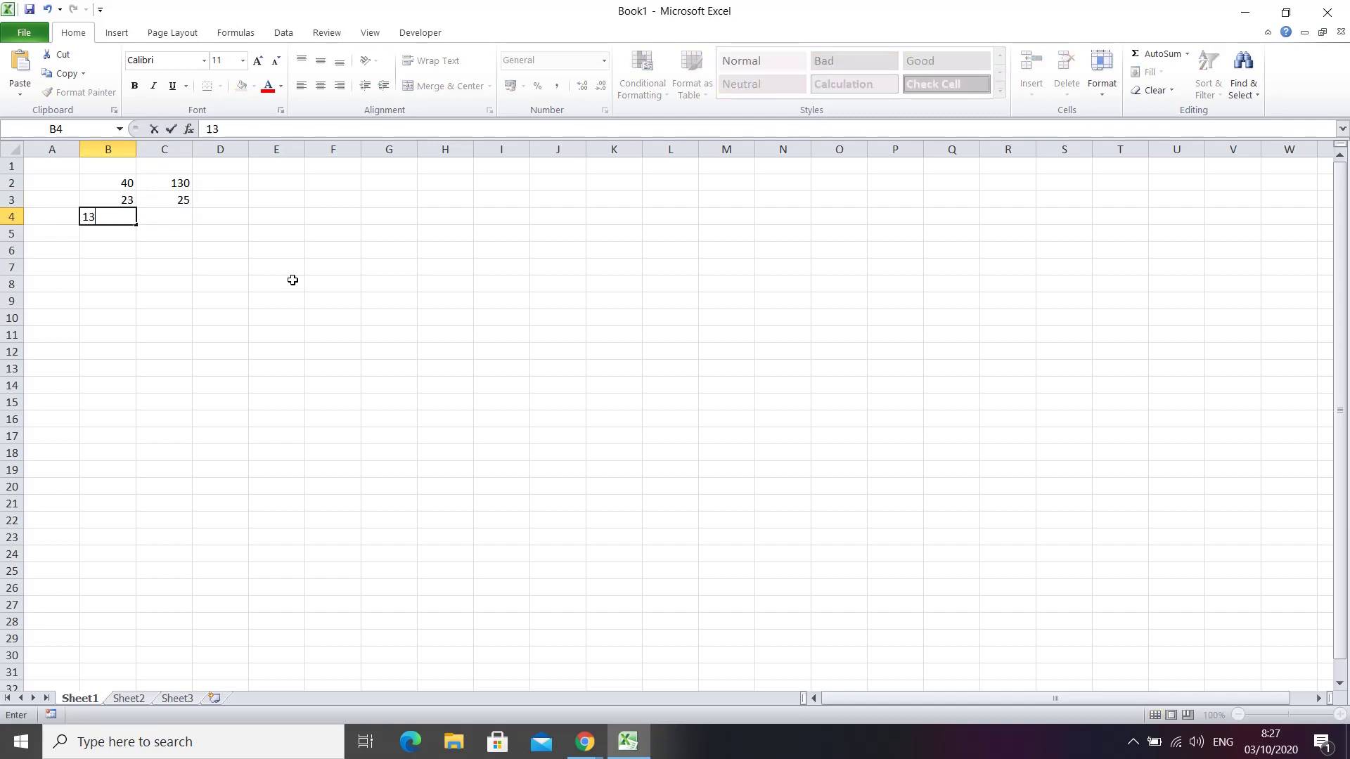
type("0")
key("Tab")
type("15")
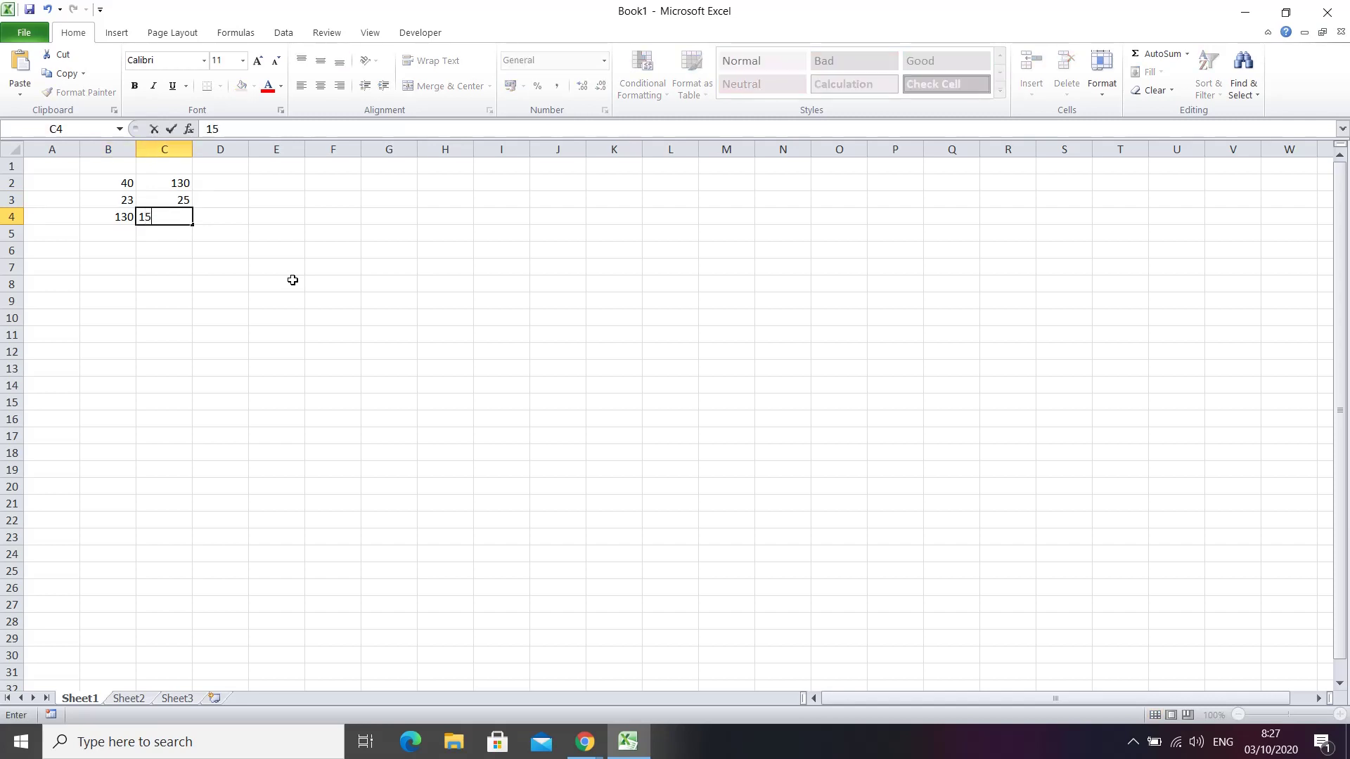
left_click(293, 279)
- Enter =SUM(B2:C2) in D2
left_click(215, 176)
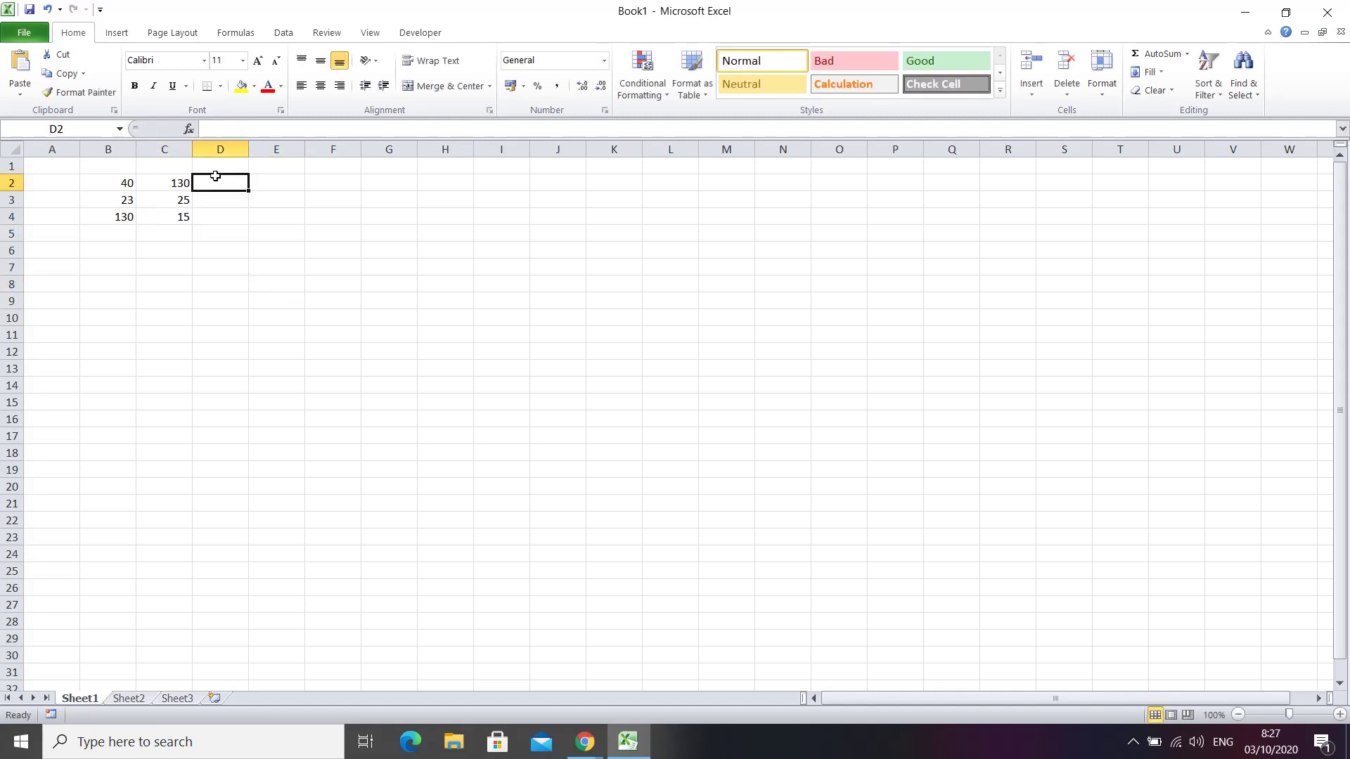
type("=sum")
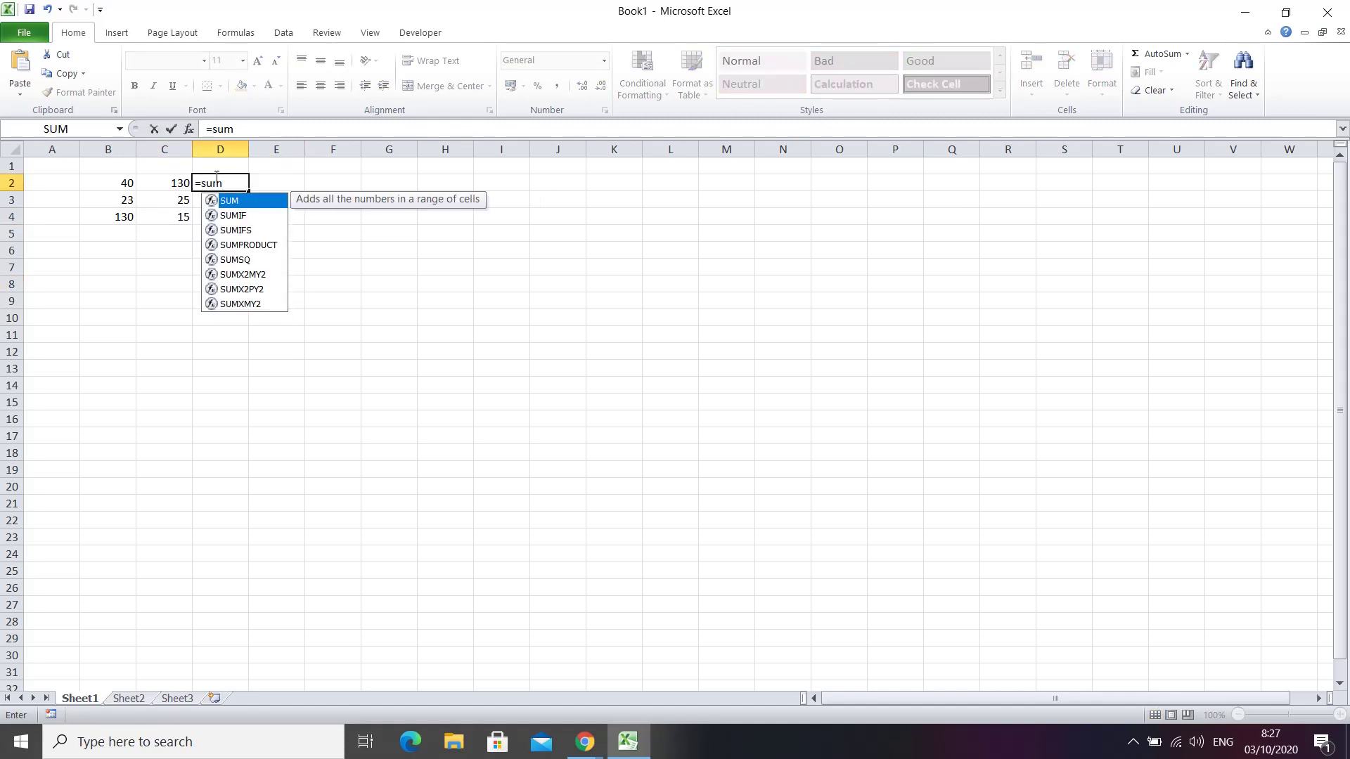
key("Tab")
left_click_drag(126, 181, 188, 183)
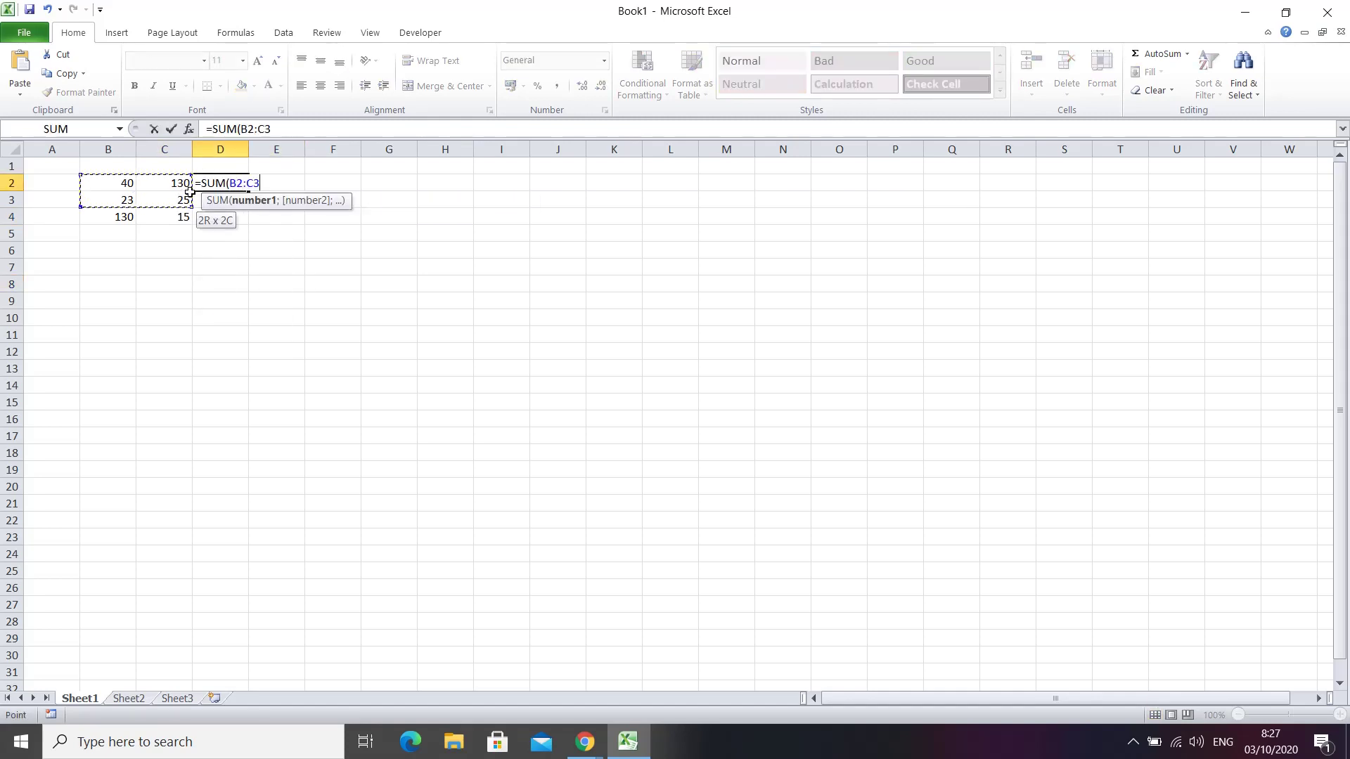
key("Return")
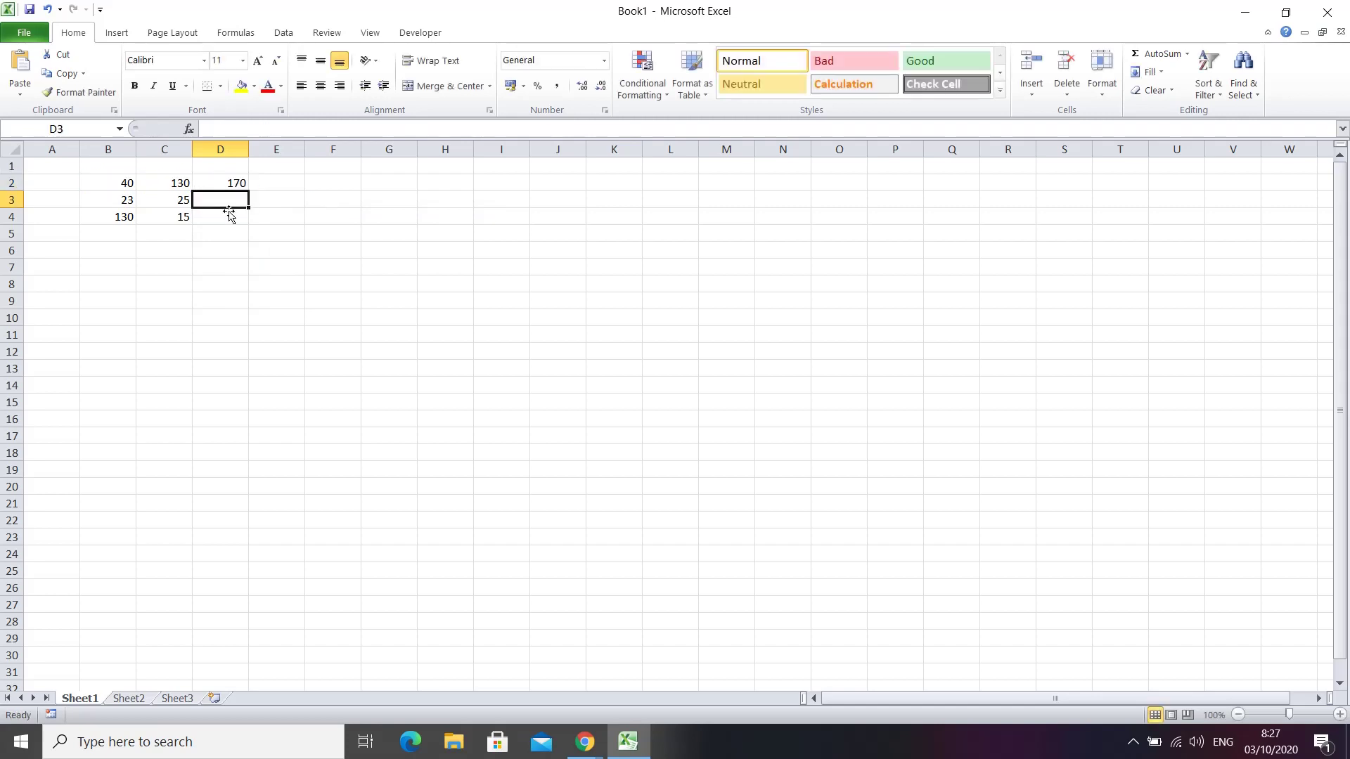
- Enter =SUM(B3*C3) in D3
type("=sum")
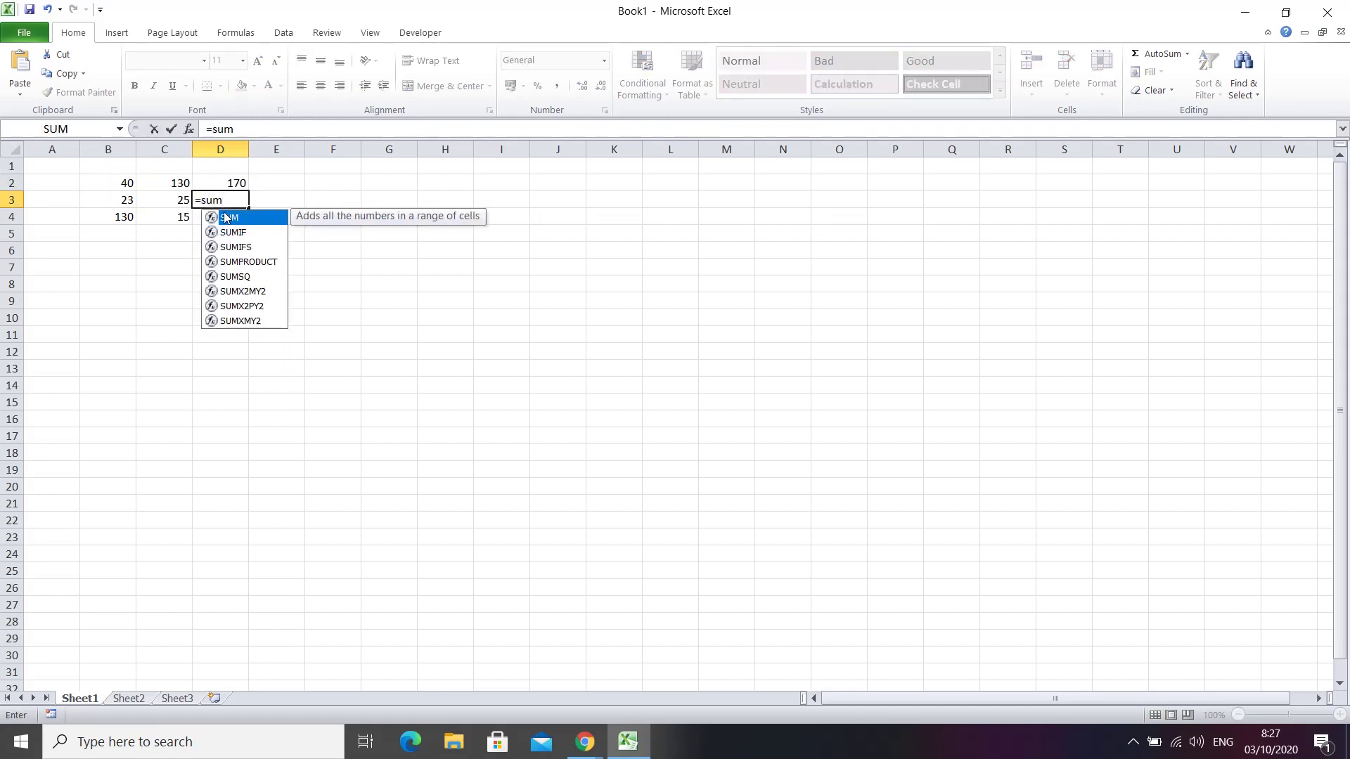
key("Tab")
left_click(125, 201)
type("*")
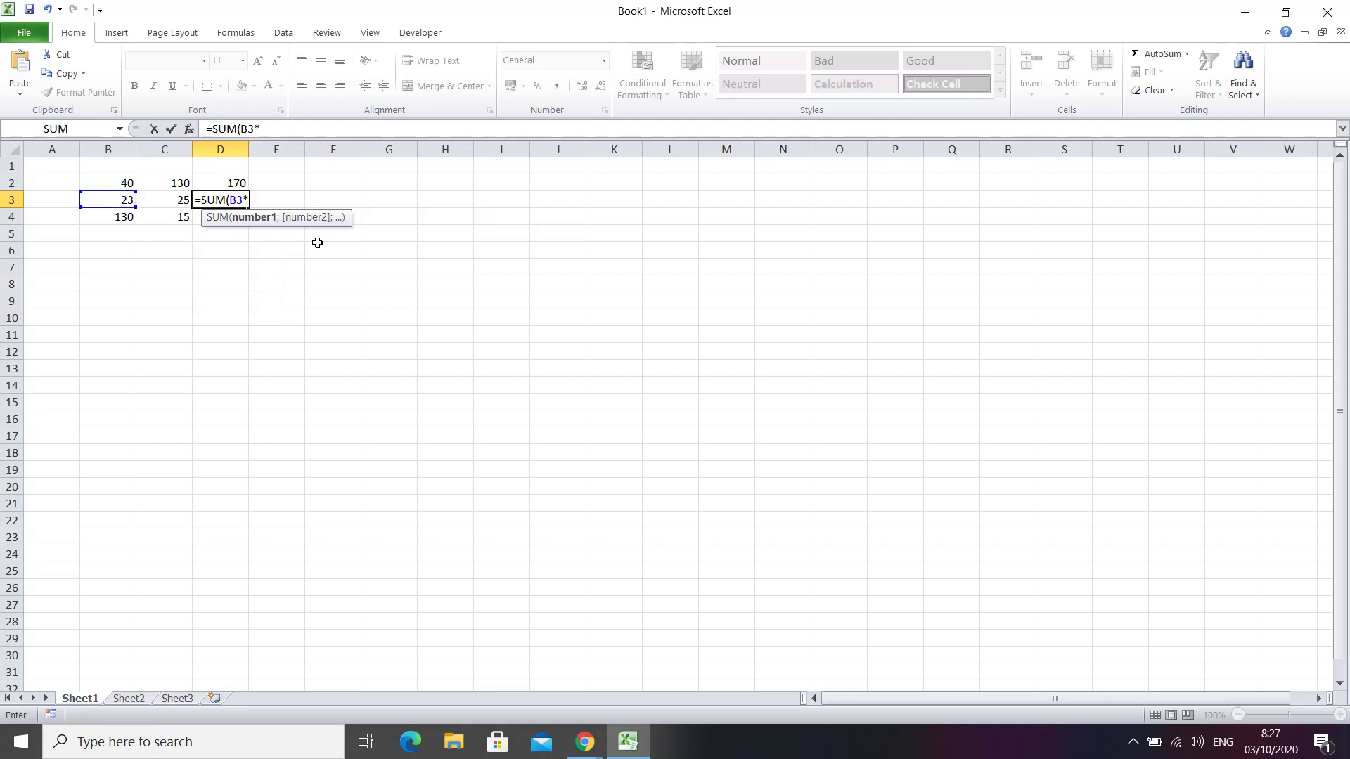
left_click(176, 200)
key("Return")
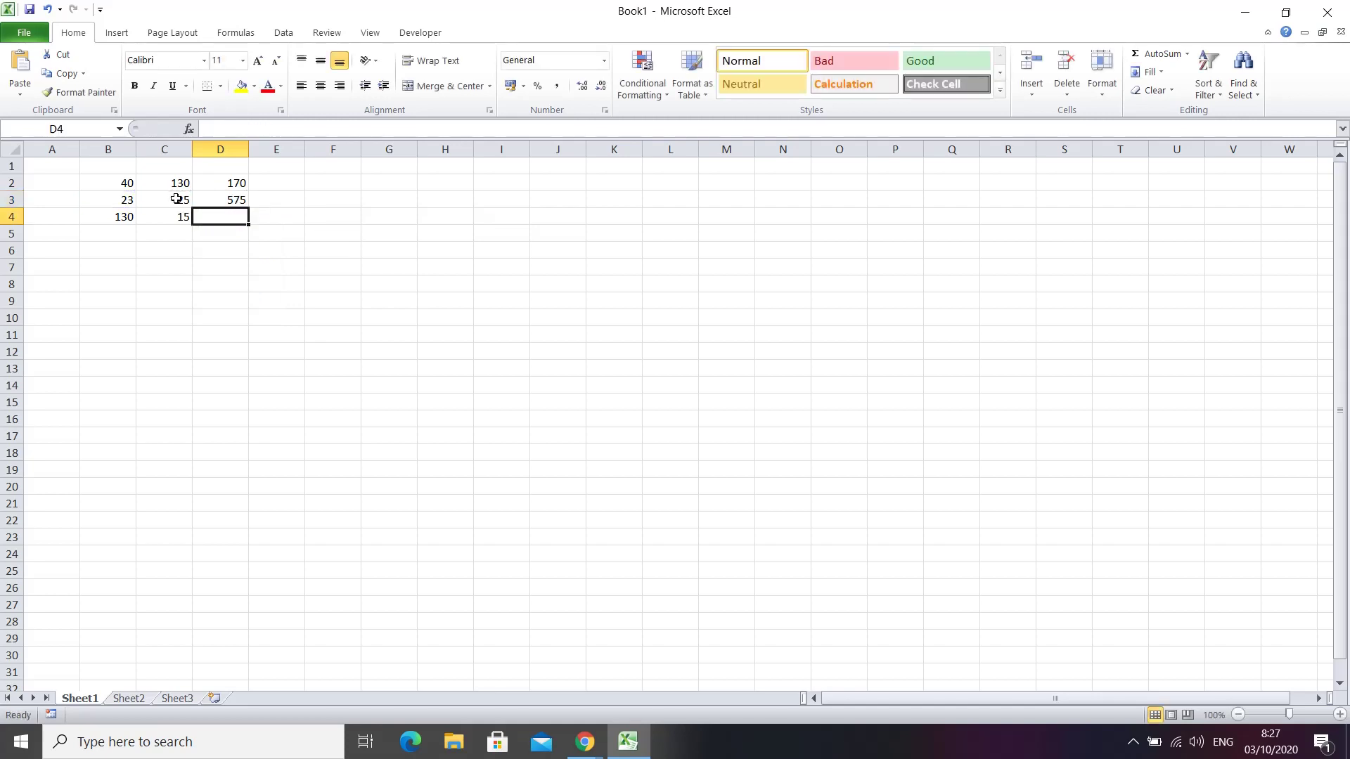
- Enter the SUM formula adding B4 and C4 in D4
type("=su")
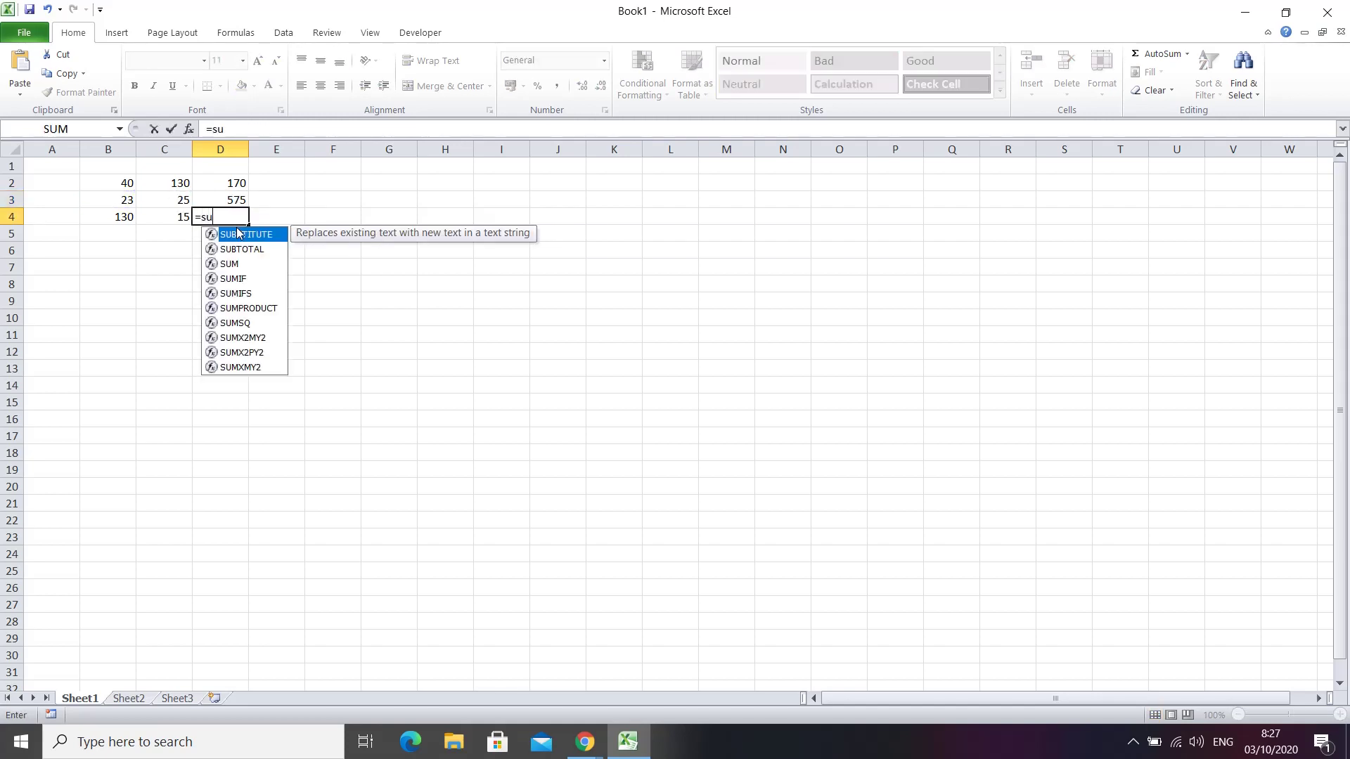
type("m")
key("Tab")
left_click(114, 217)
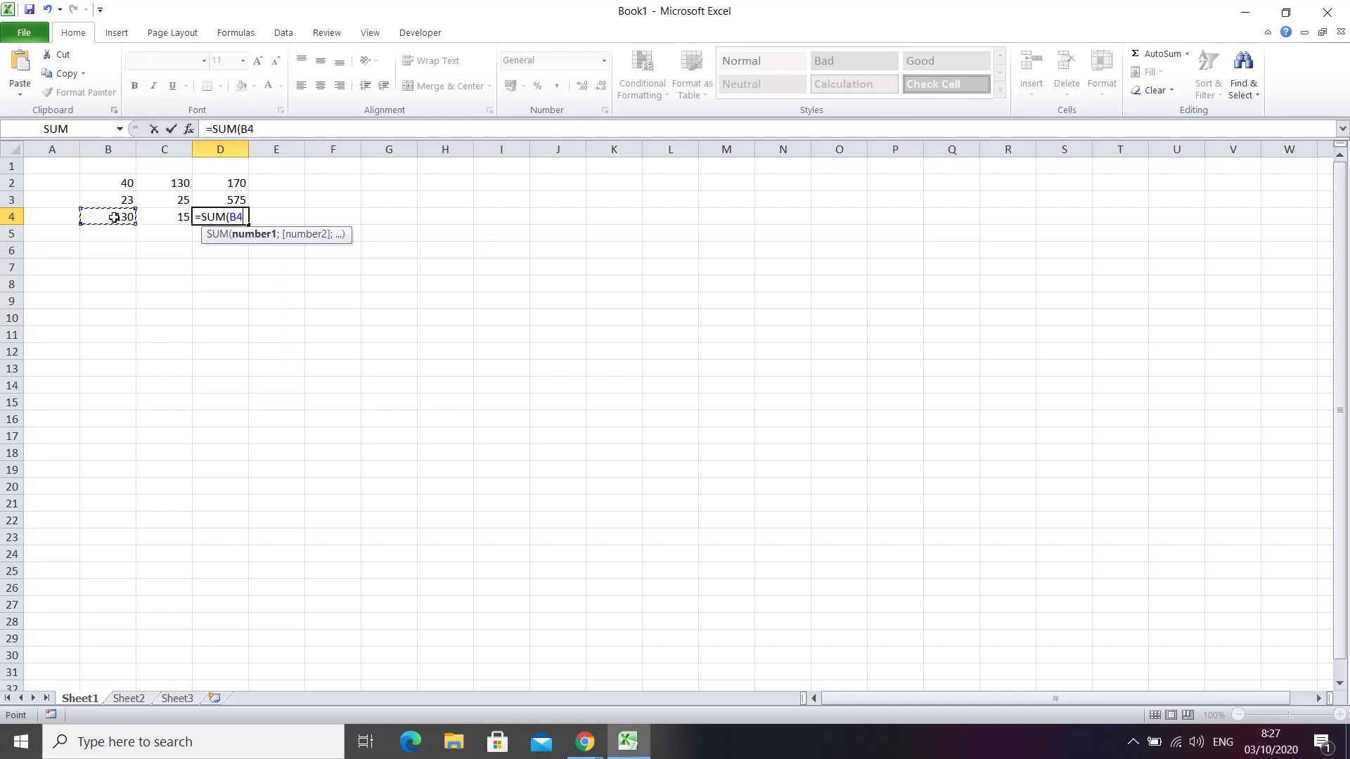
type("-")
left_click(183, 221)
key("Return")
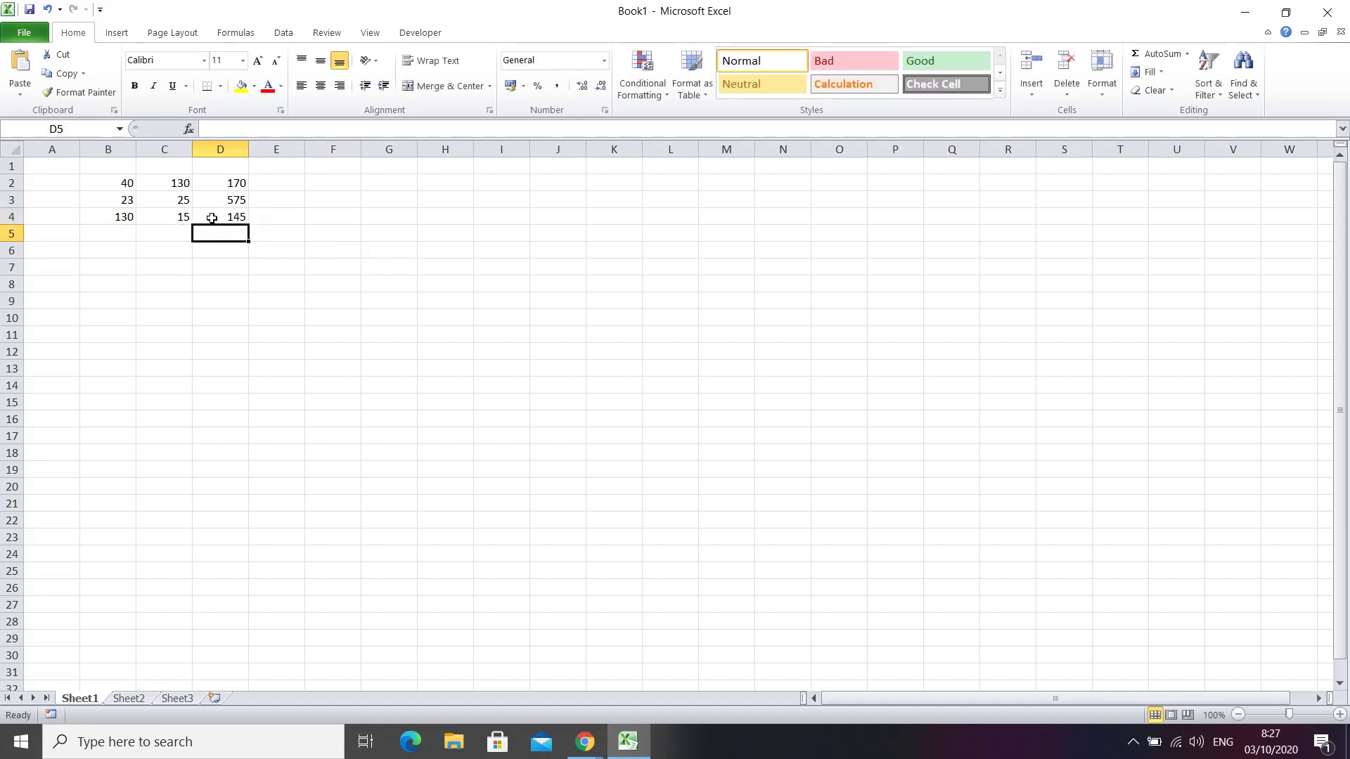
left_click(312, 218)
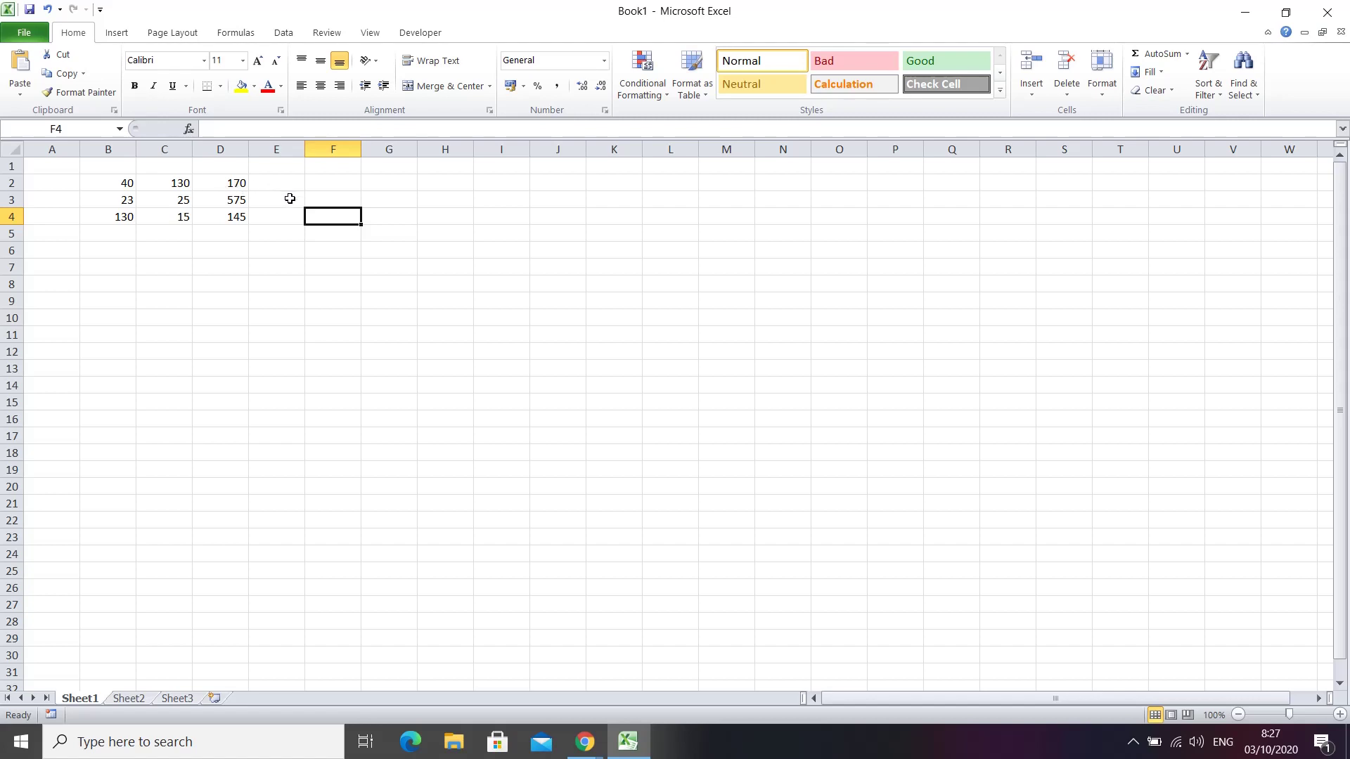
left_click(290, 199)
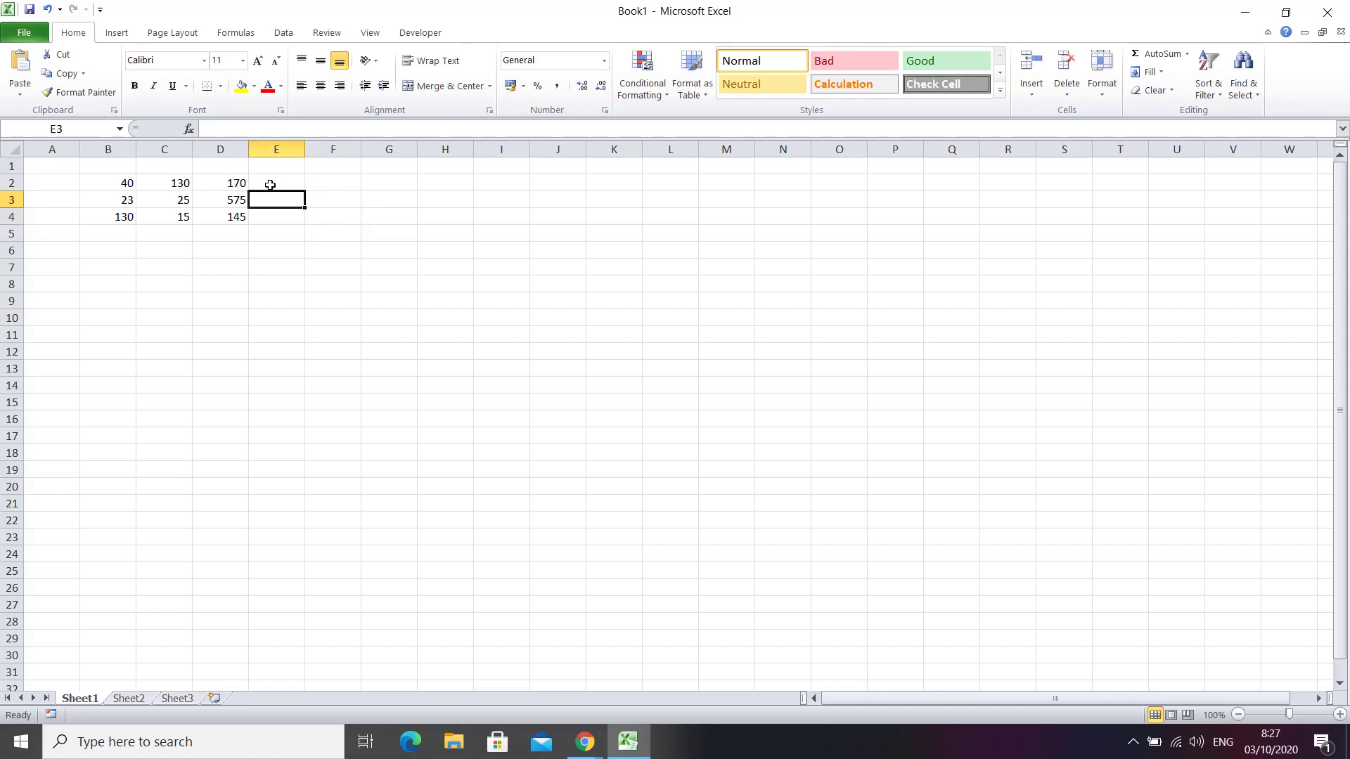
left_click(232, 182)
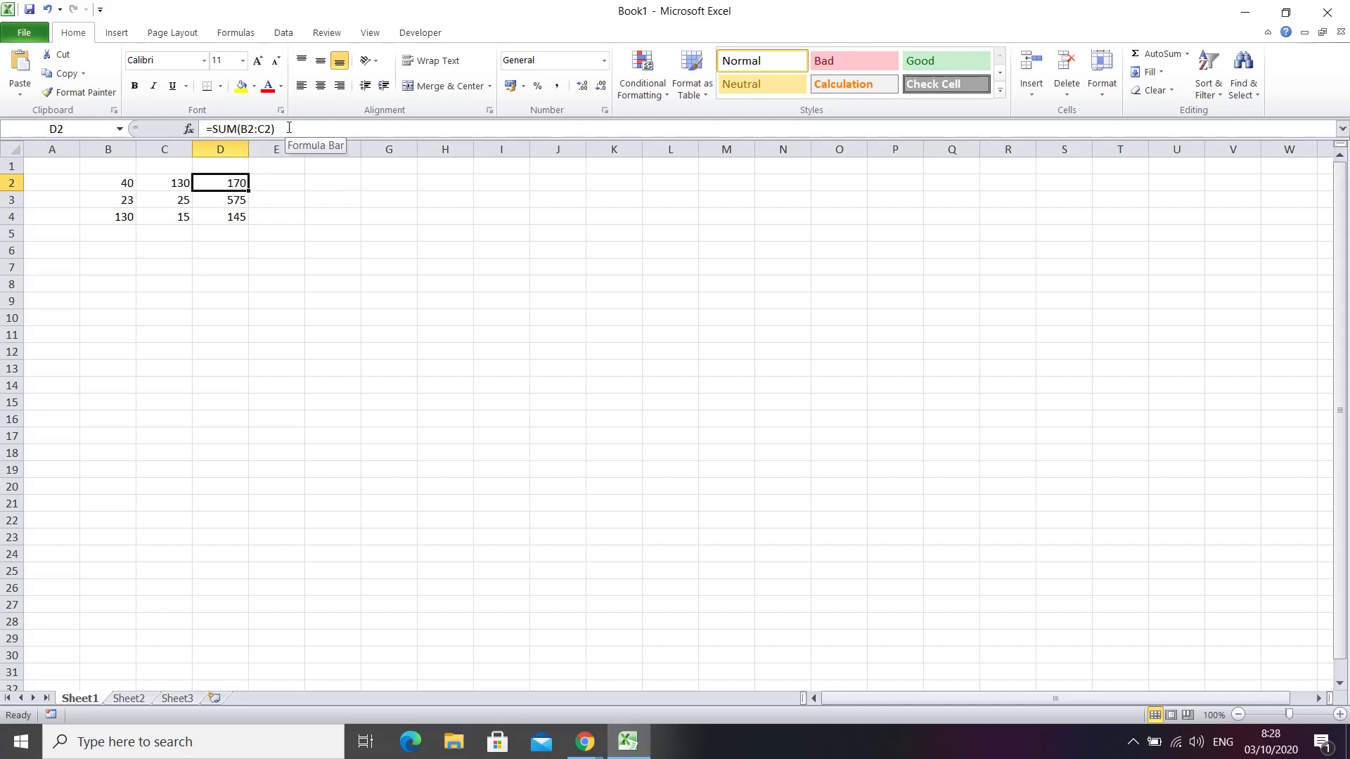
double_click(227, 183)
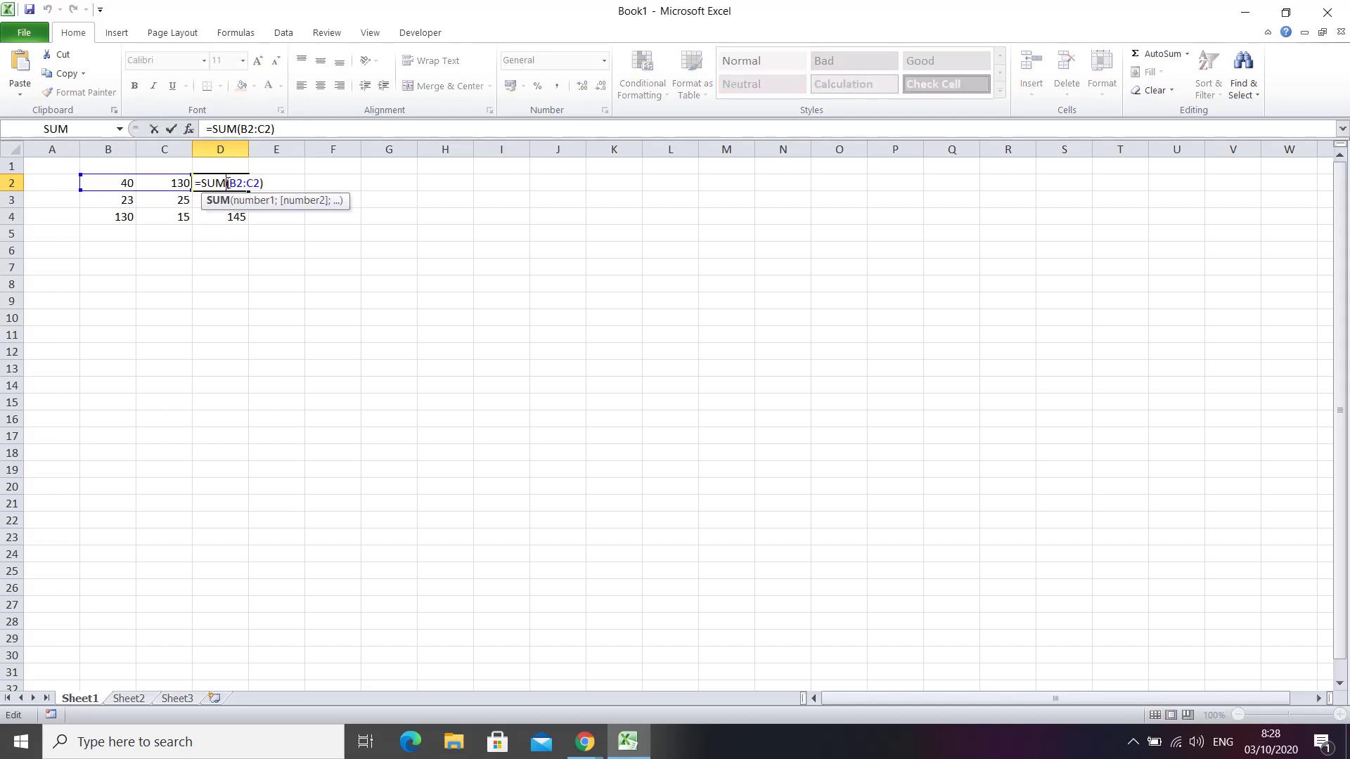
key("Return")
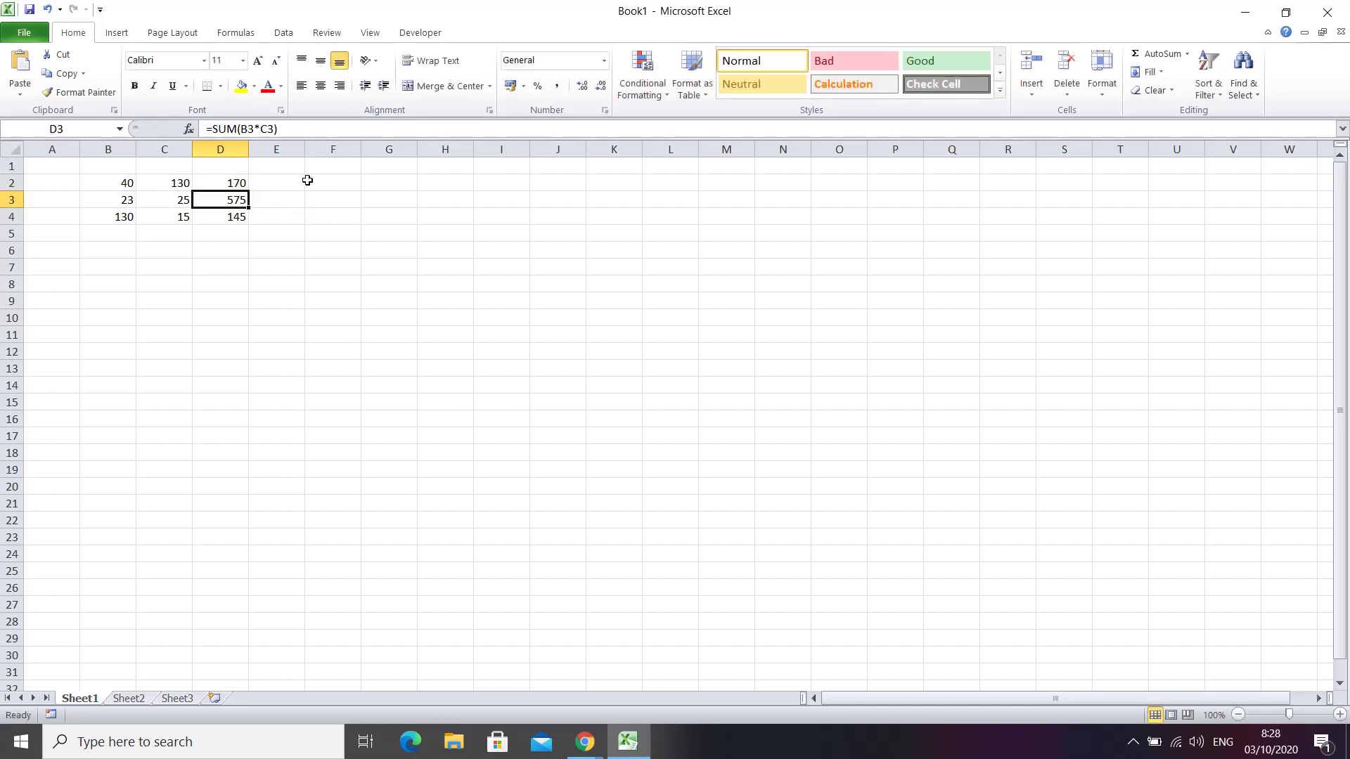
left_click(216, 185)
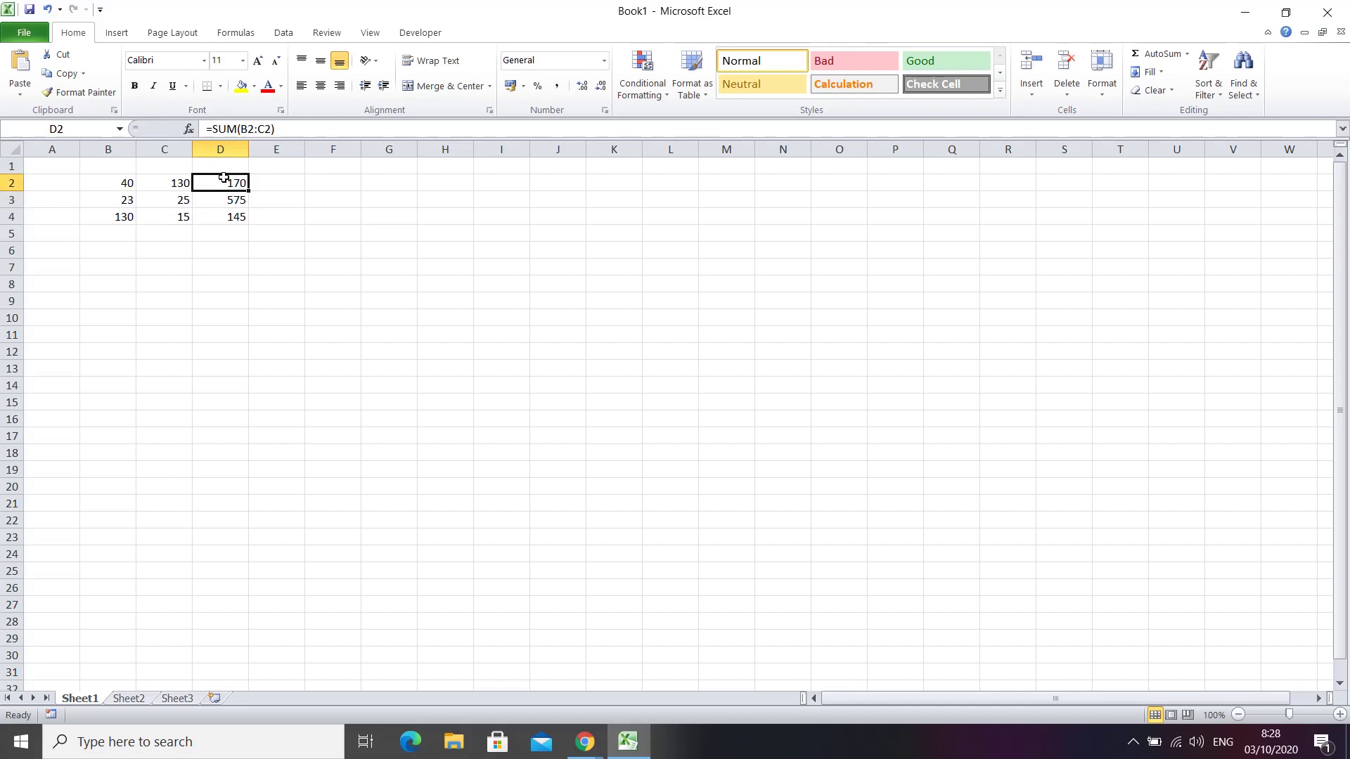
- In Format Cells > Protection for D2:D4, tick Hidden while keeping Locked on
left_click_drag(223, 178, 224, 216)
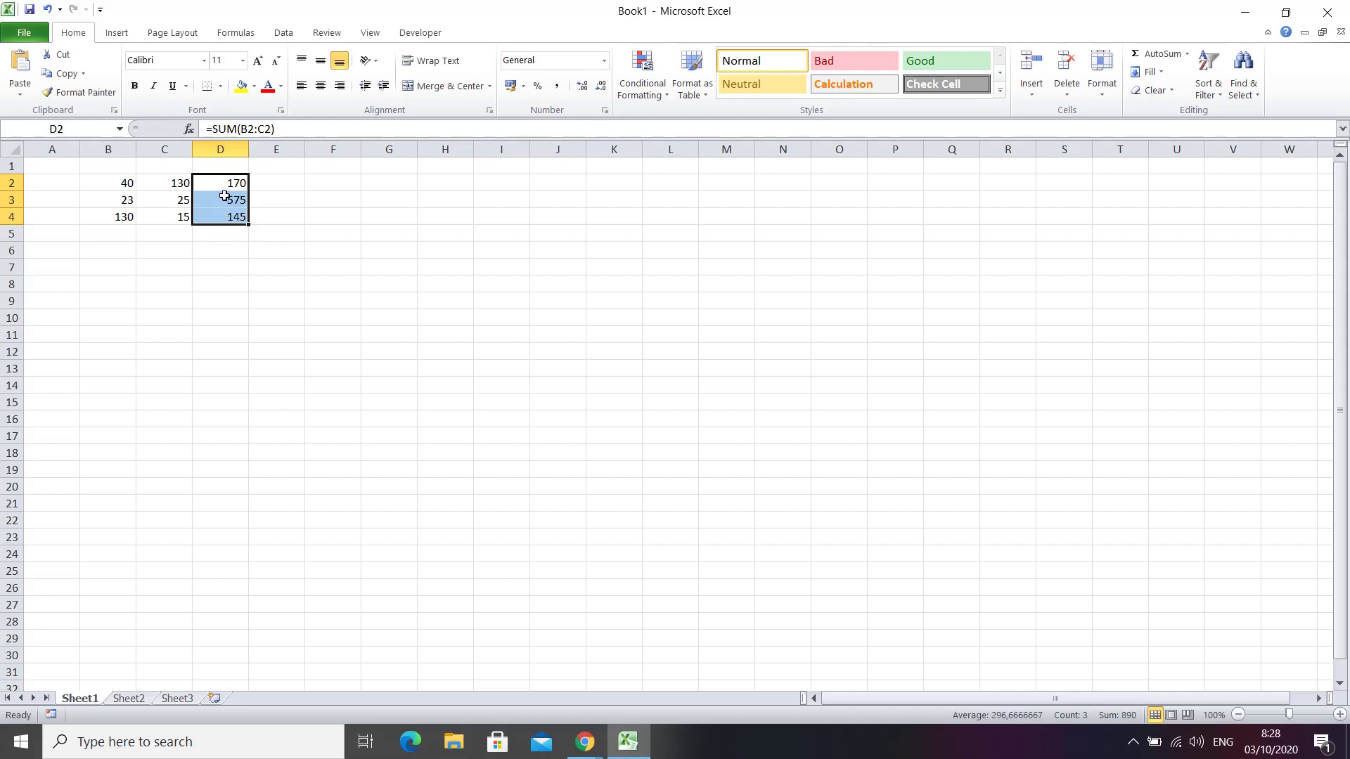
right_click(224, 197)
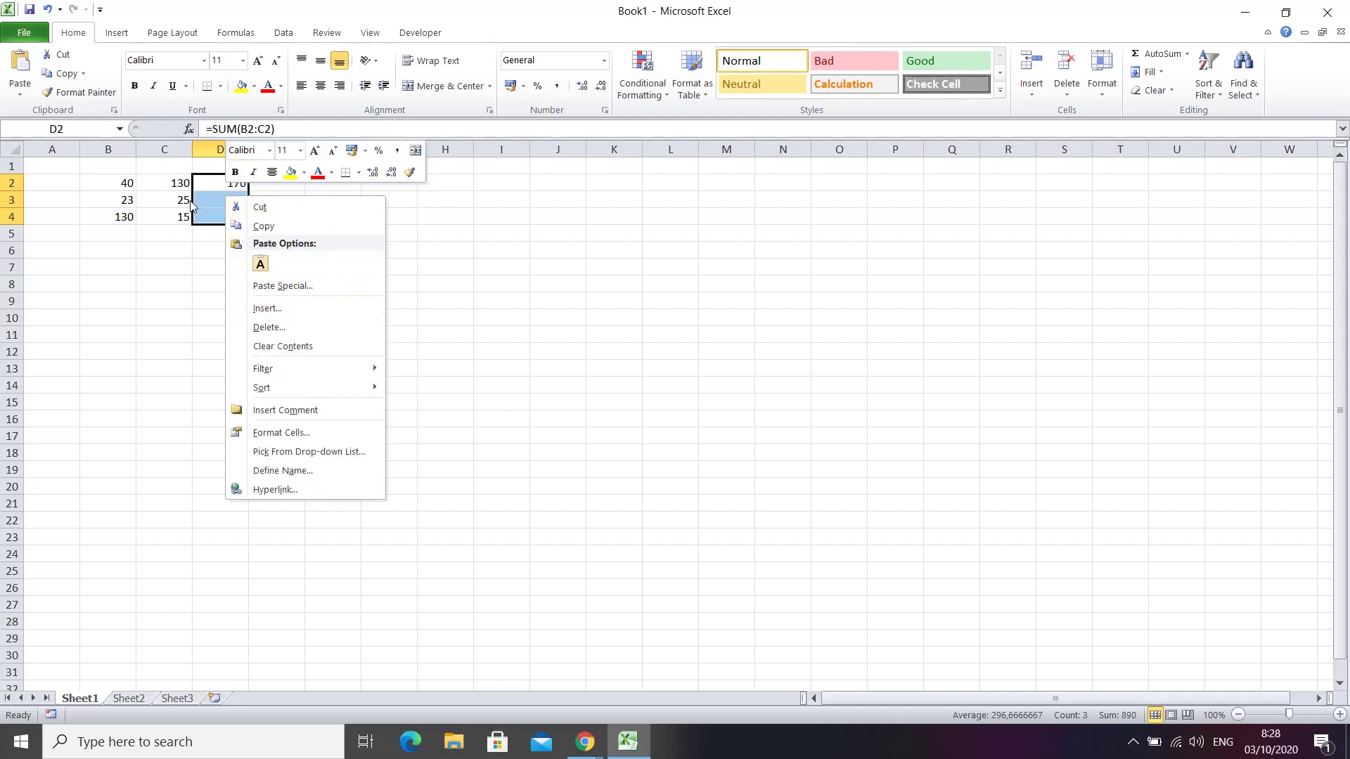
right_click(196, 202)
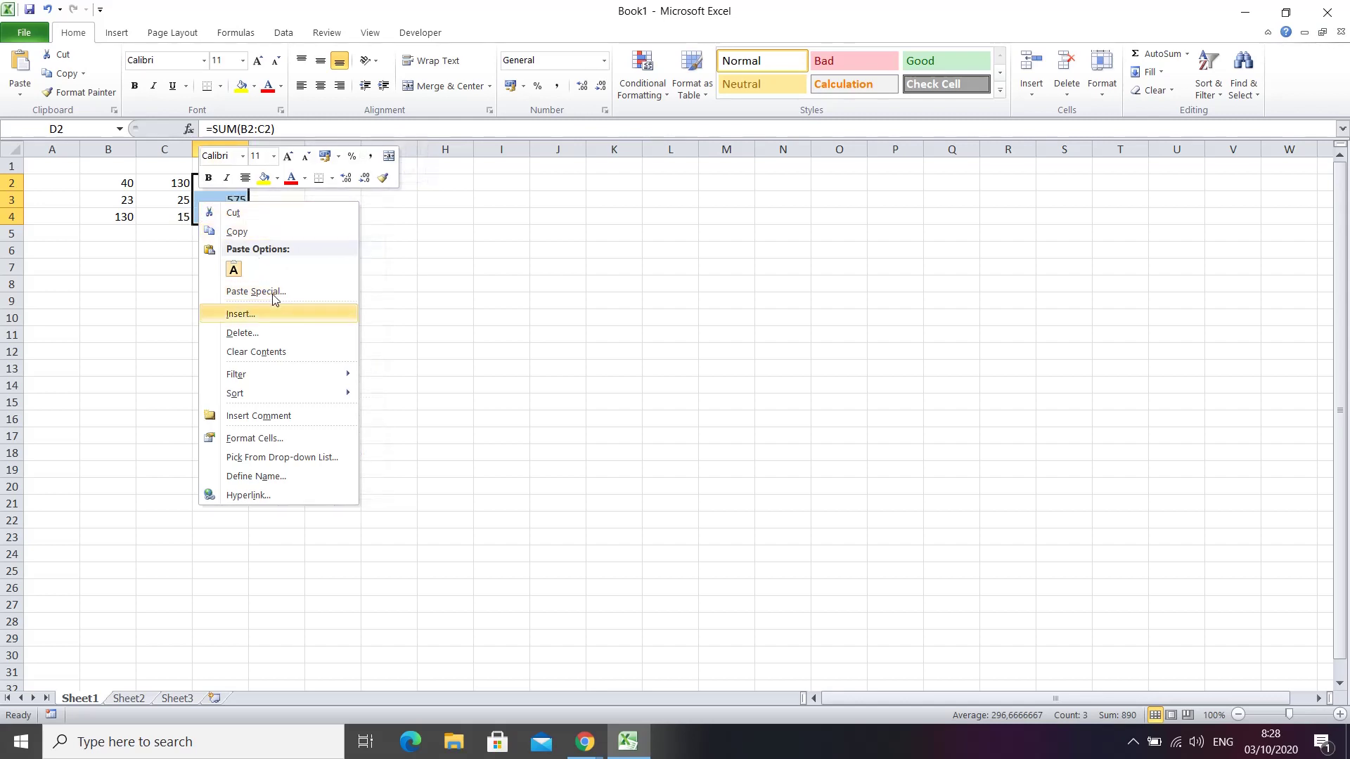
left_click(249, 439)
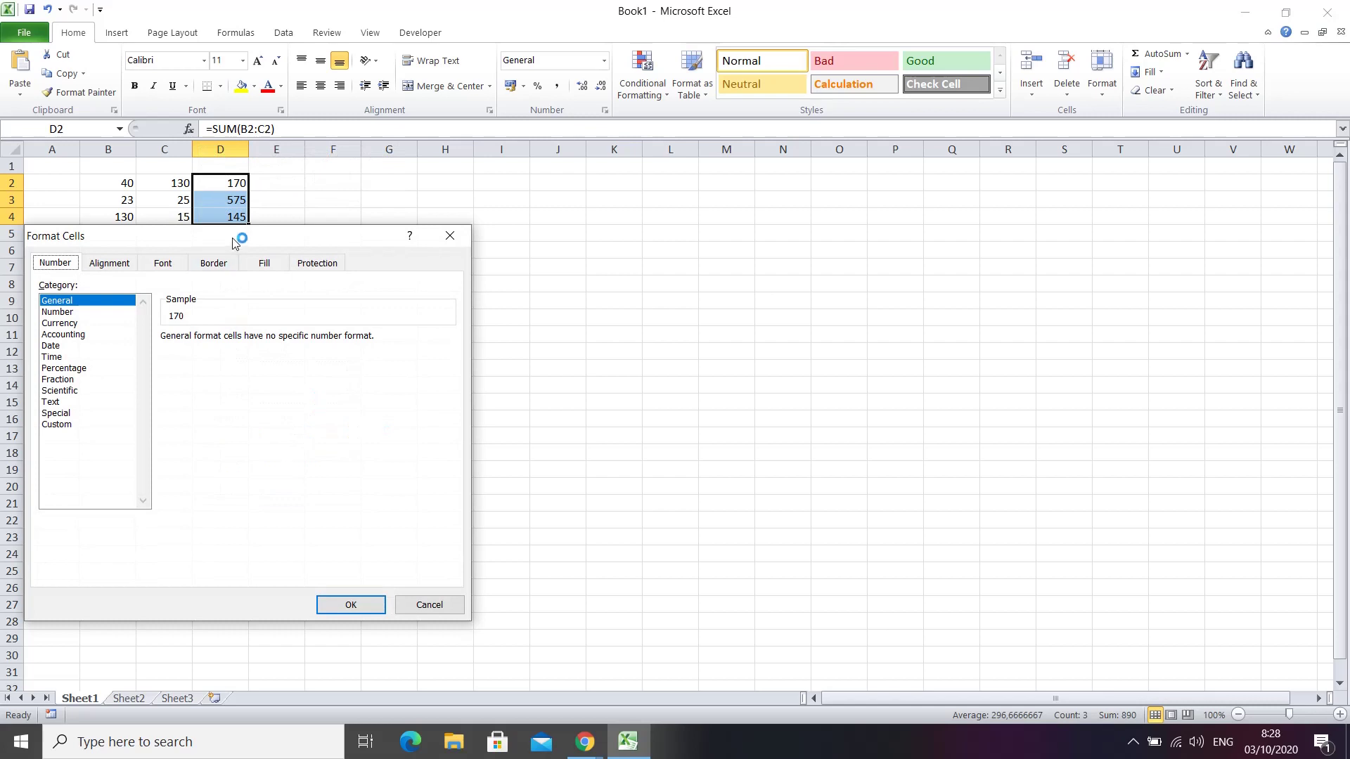
left_click_drag(236, 239, 527, 185)
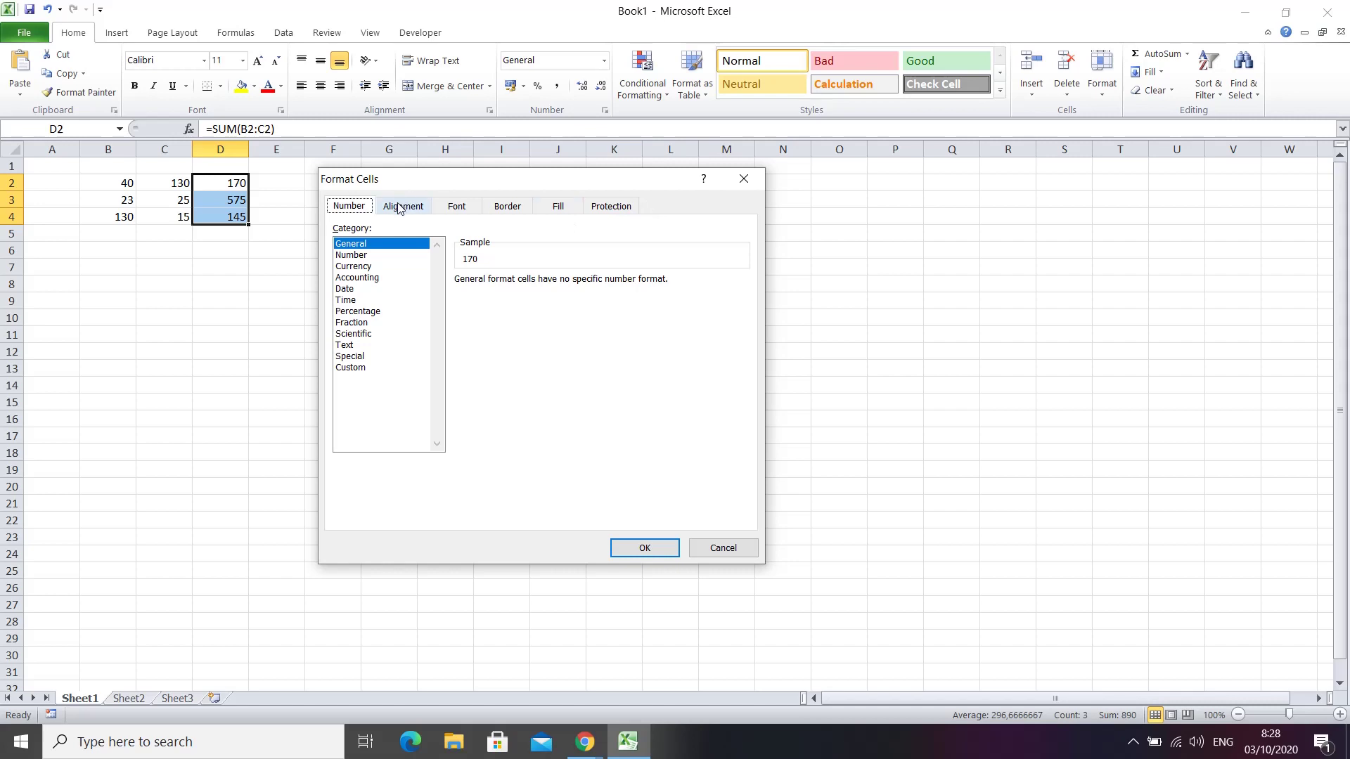
left_click(616, 210)
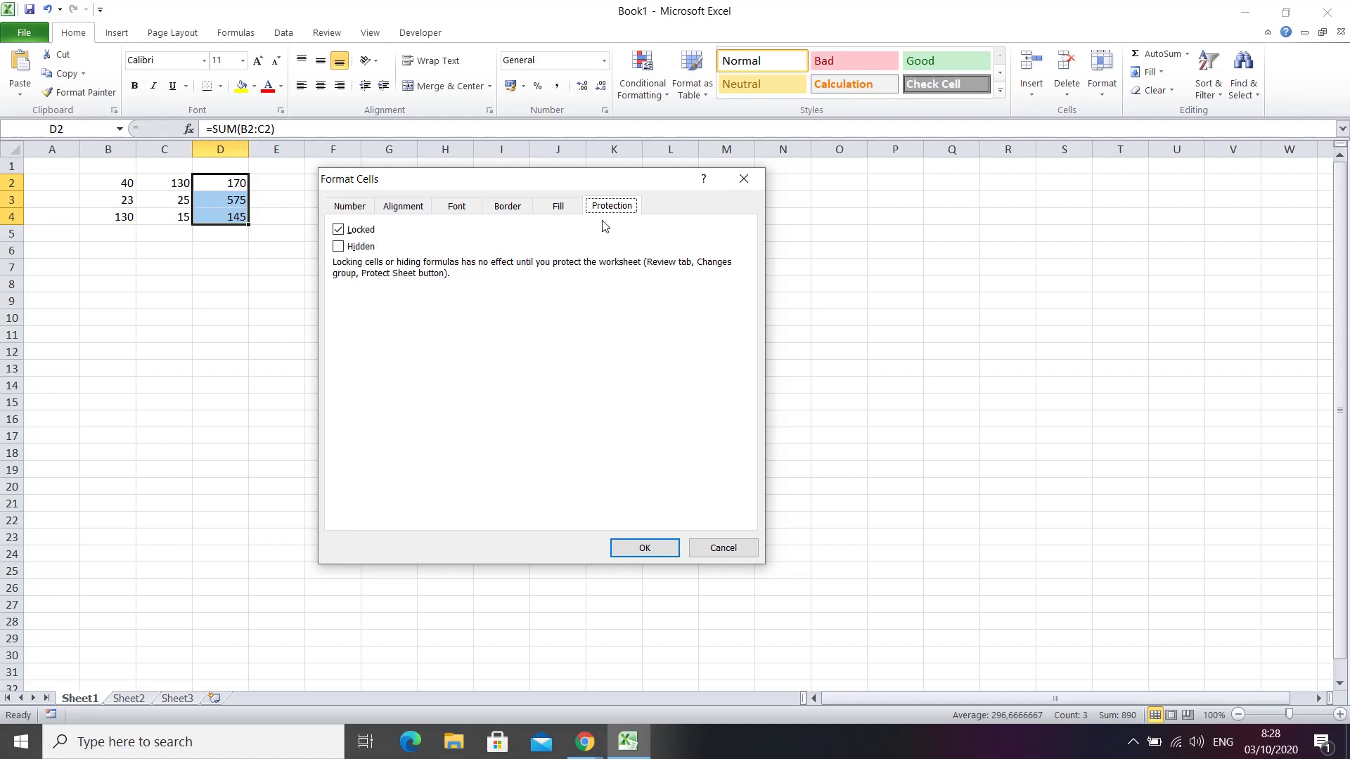
left_click(339, 247)
left_click(644, 547)
- Check the formulas in D4 and D3, then bring up the Review commands with D2 selected
left_click(287, 372)
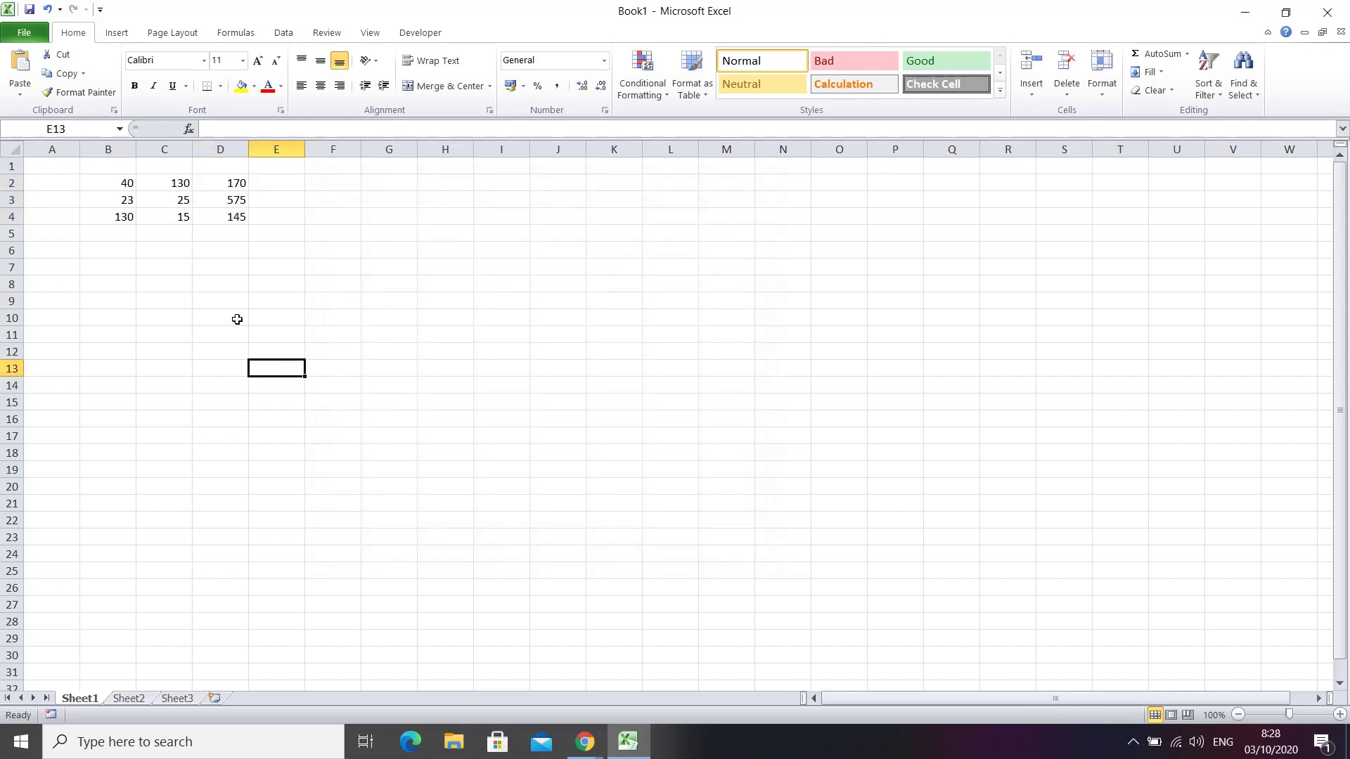
left_click(225, 220)
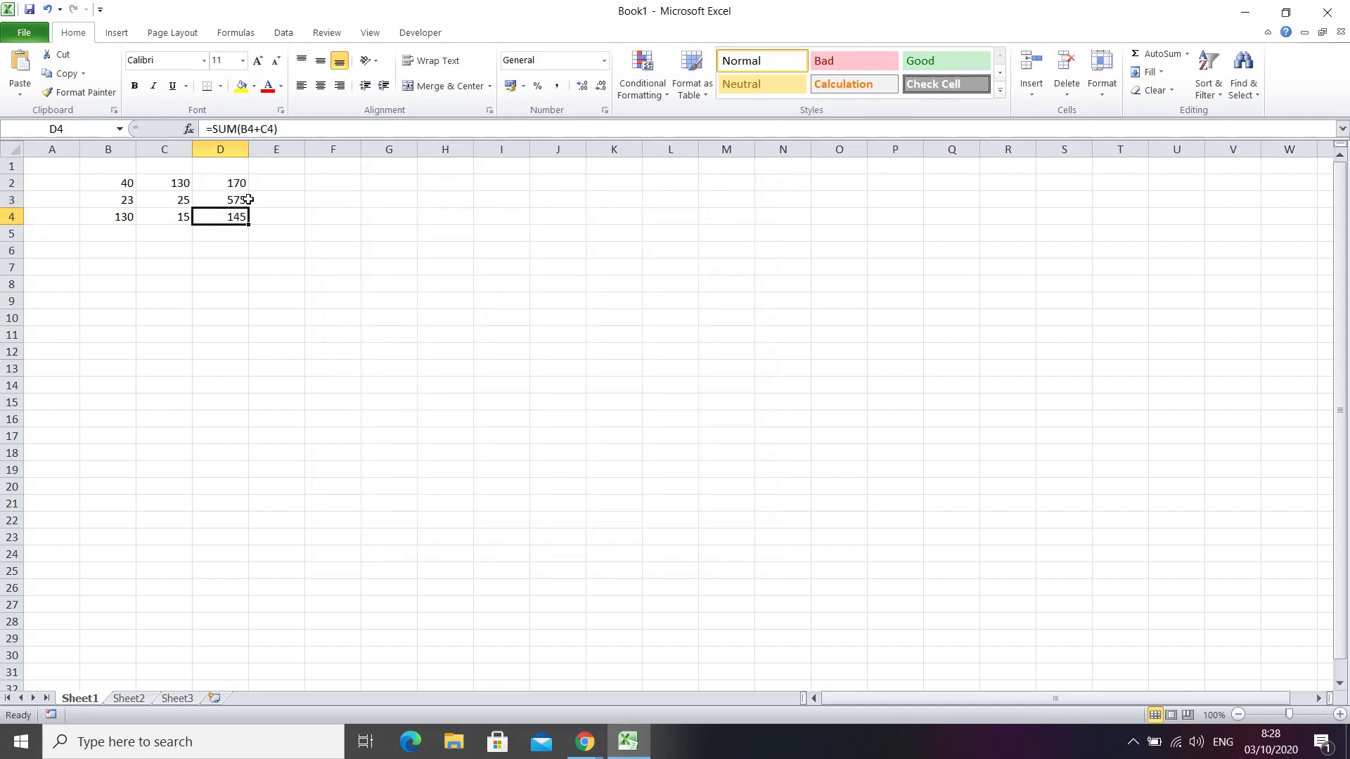
left_click(231, 200)
left_click(344, 35)
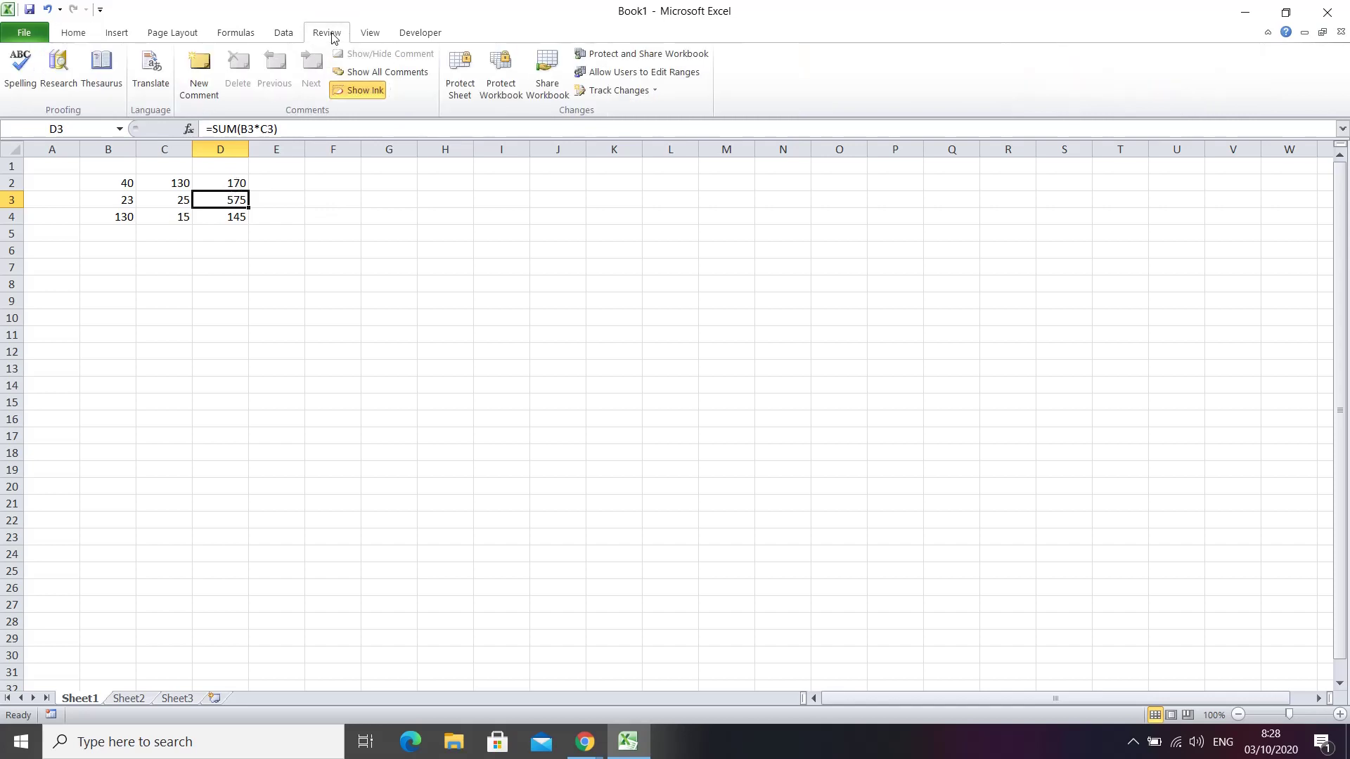
left_click(228, 183)
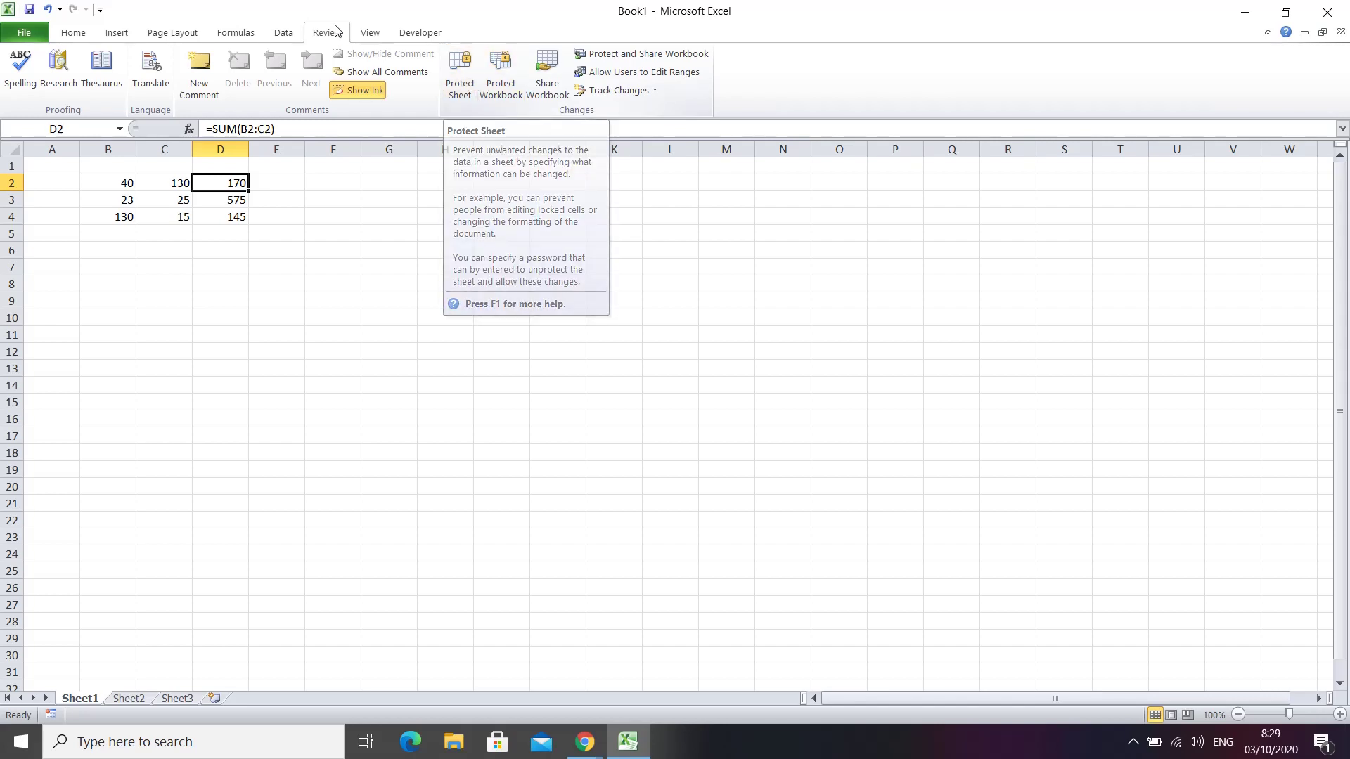
- Protect Sheet1 without a password, keeping locked-cell protection and both selection permissions
left_click(456, 83)
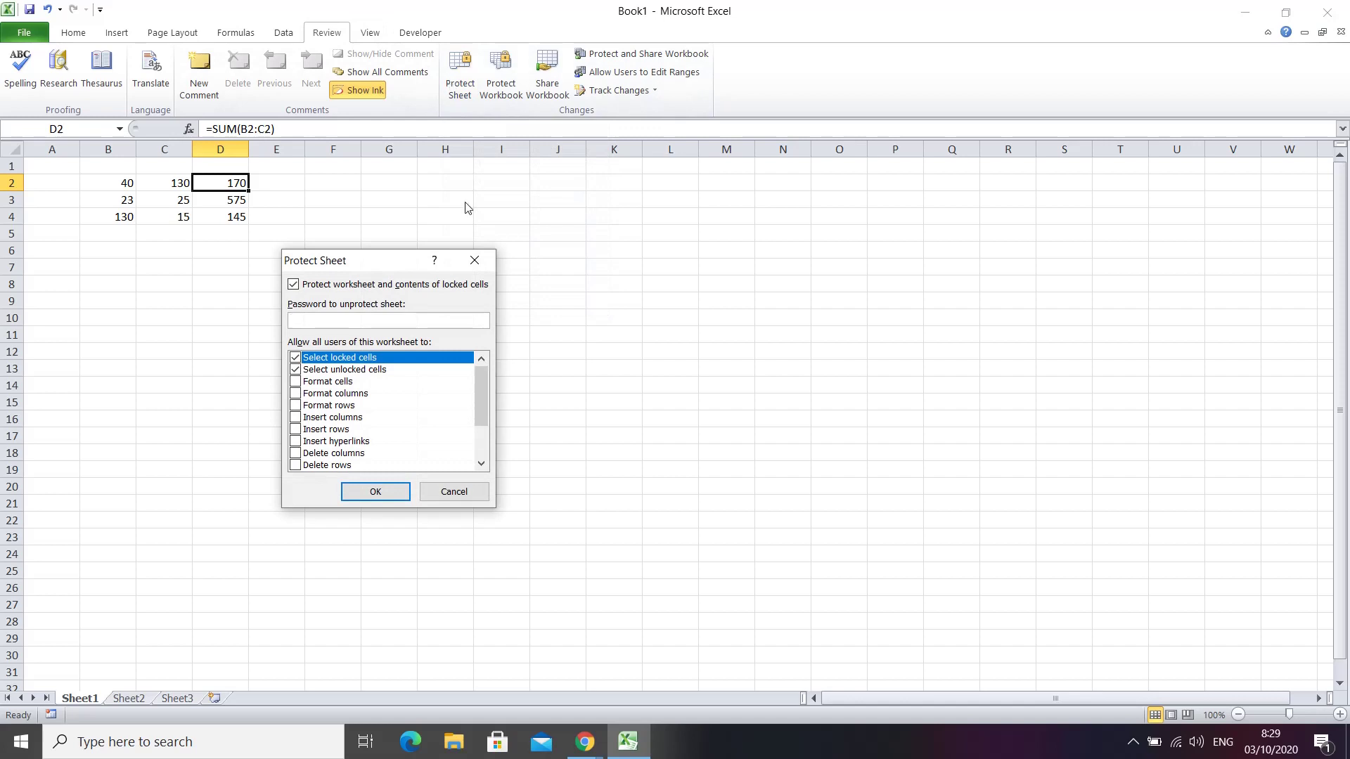
left_click_drag(403, 267, 453, 182)
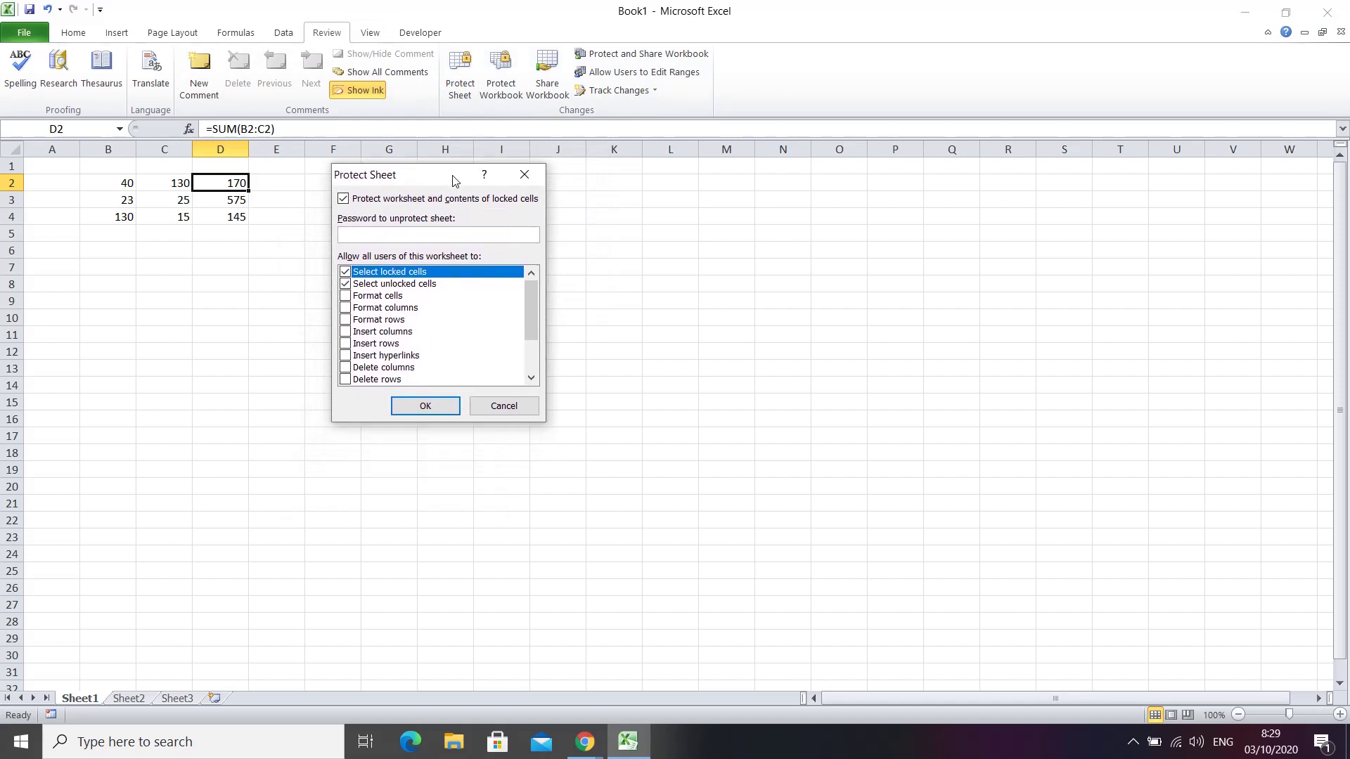
left_click(344, 199)
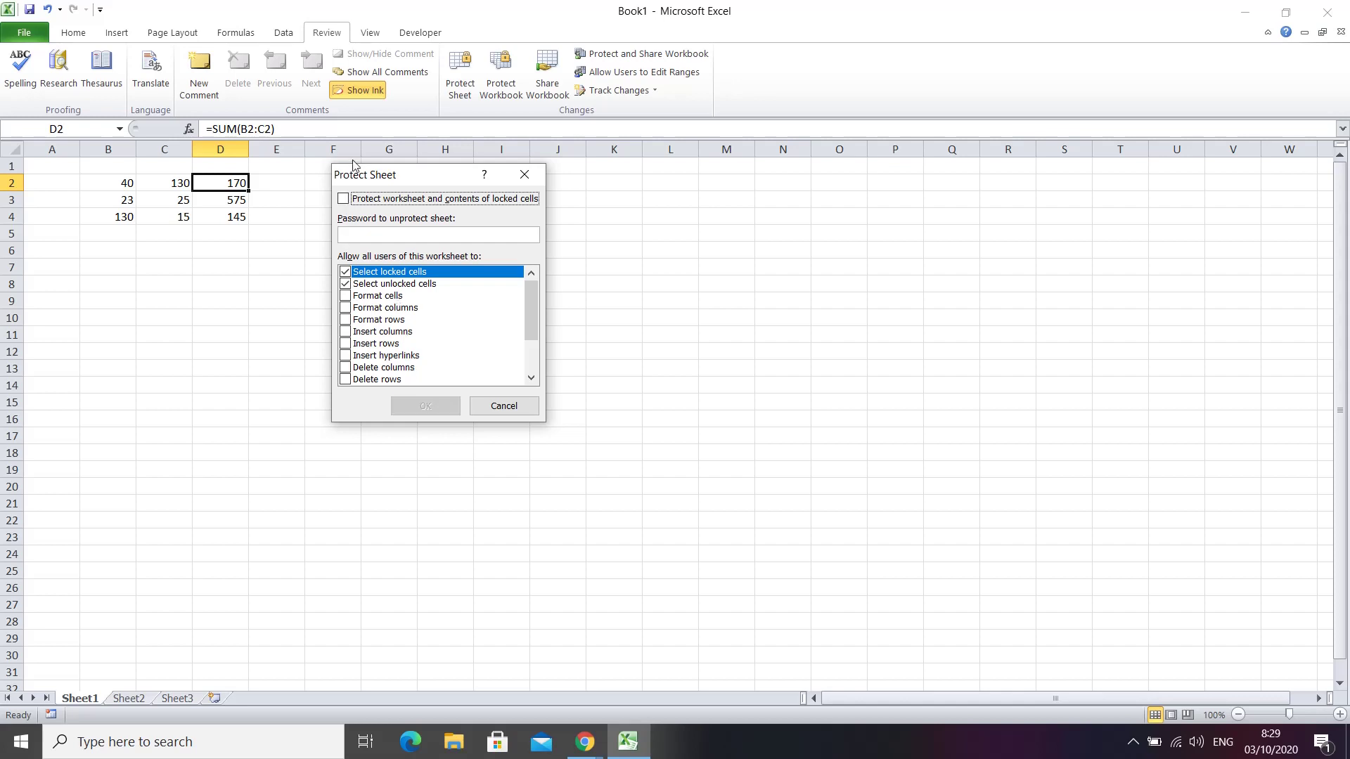
left_click(345, 198)
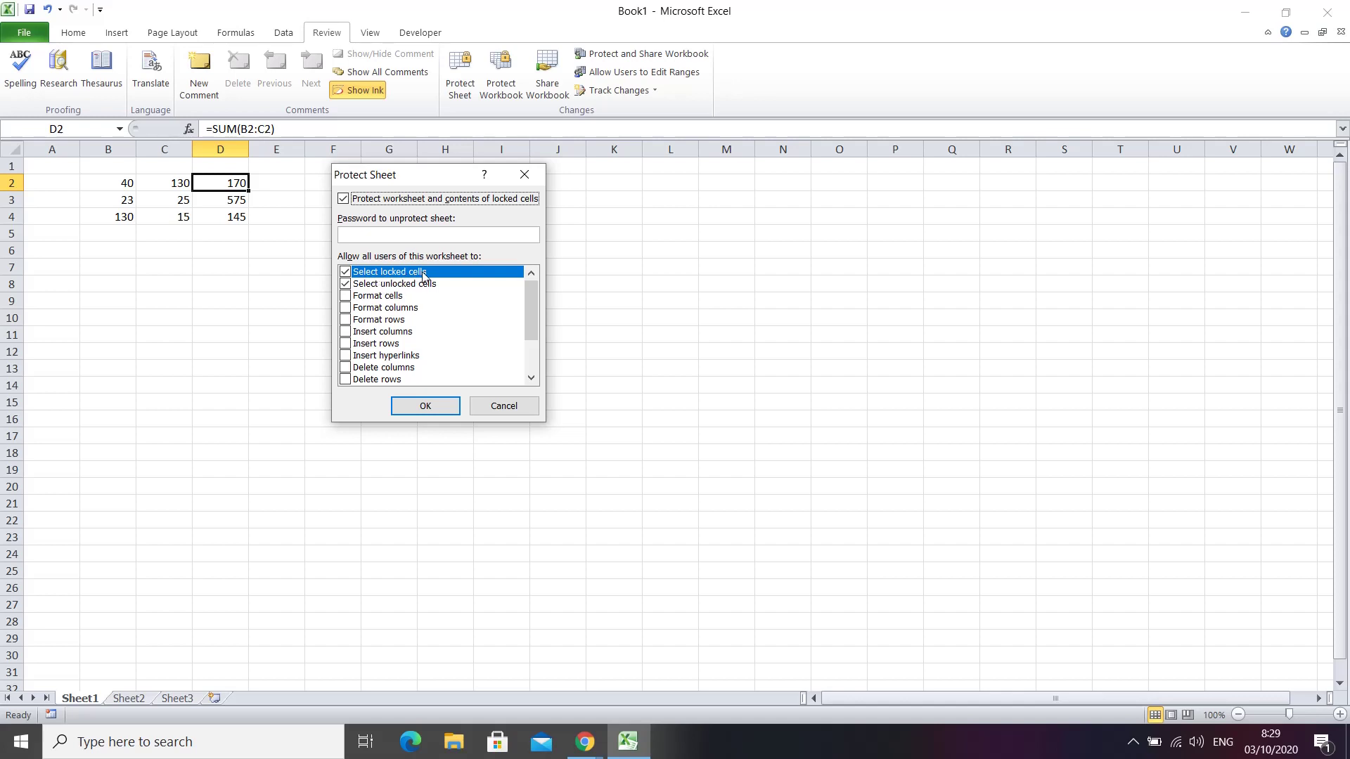
left_click(366, 285)
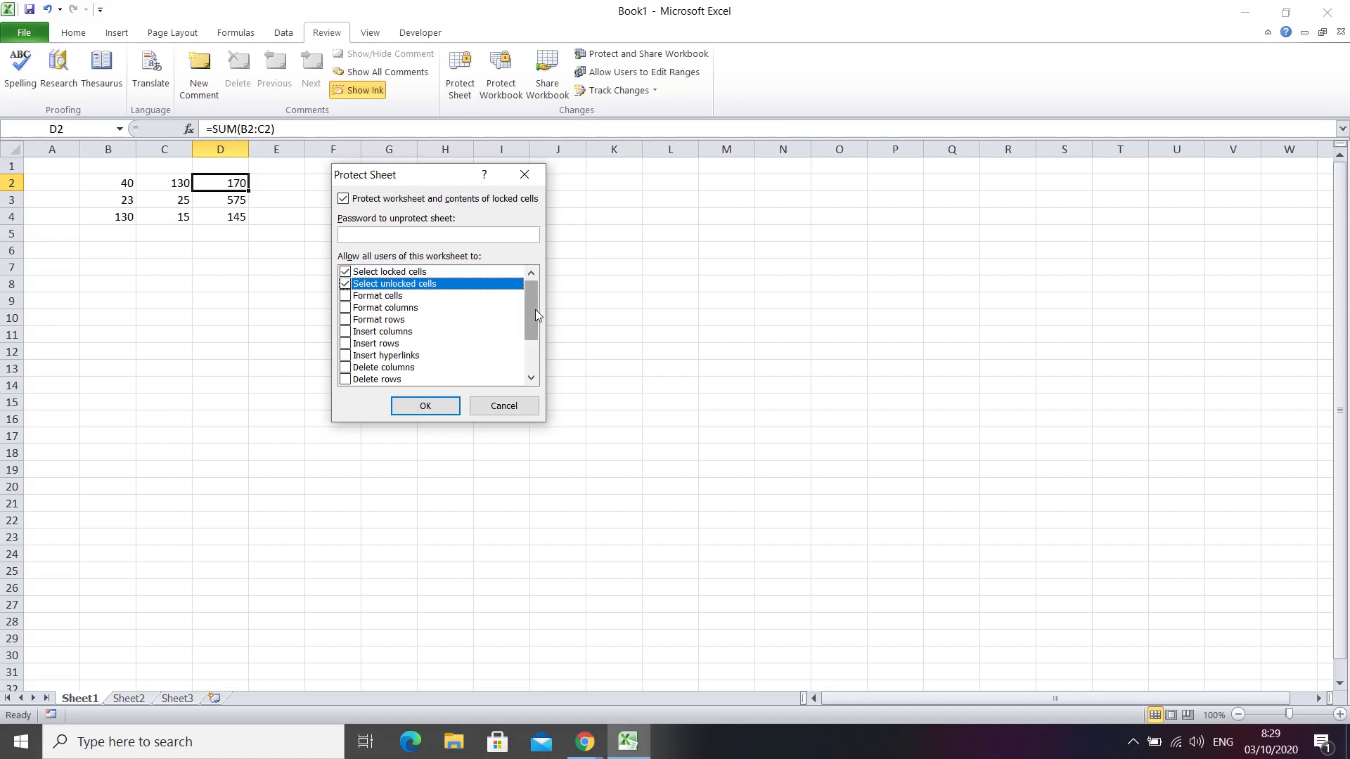
left_click(425, 406)
left_click(245, 333)
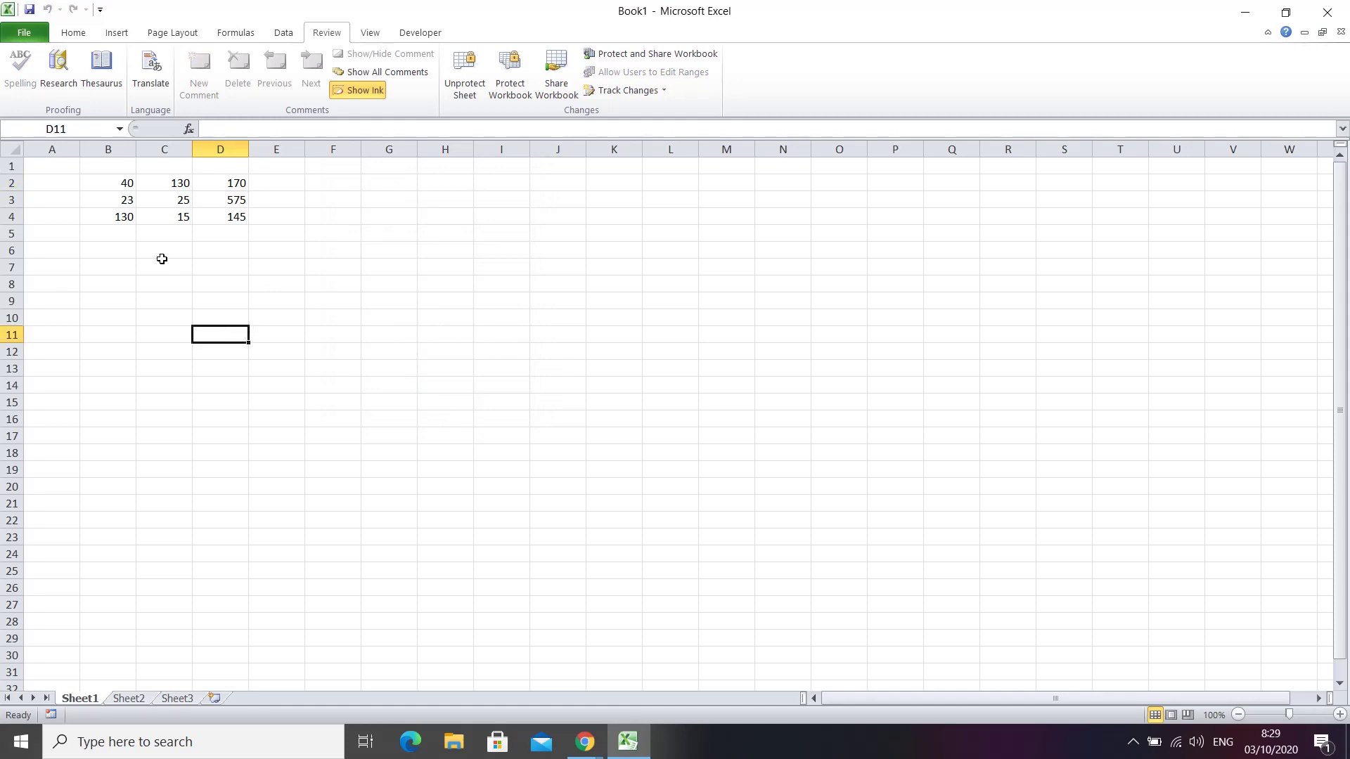
left_click(219, 184)
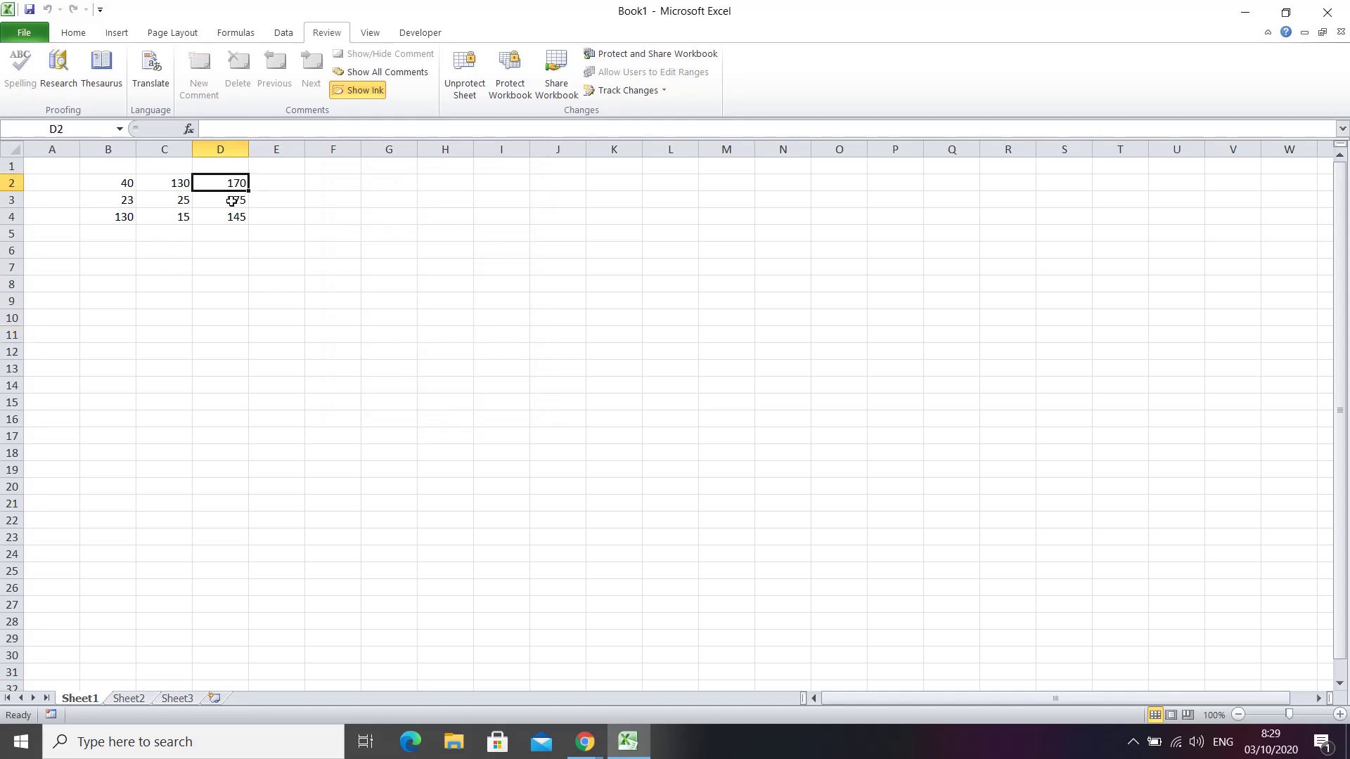
left_click(232, 201)
left_click(236, 219)
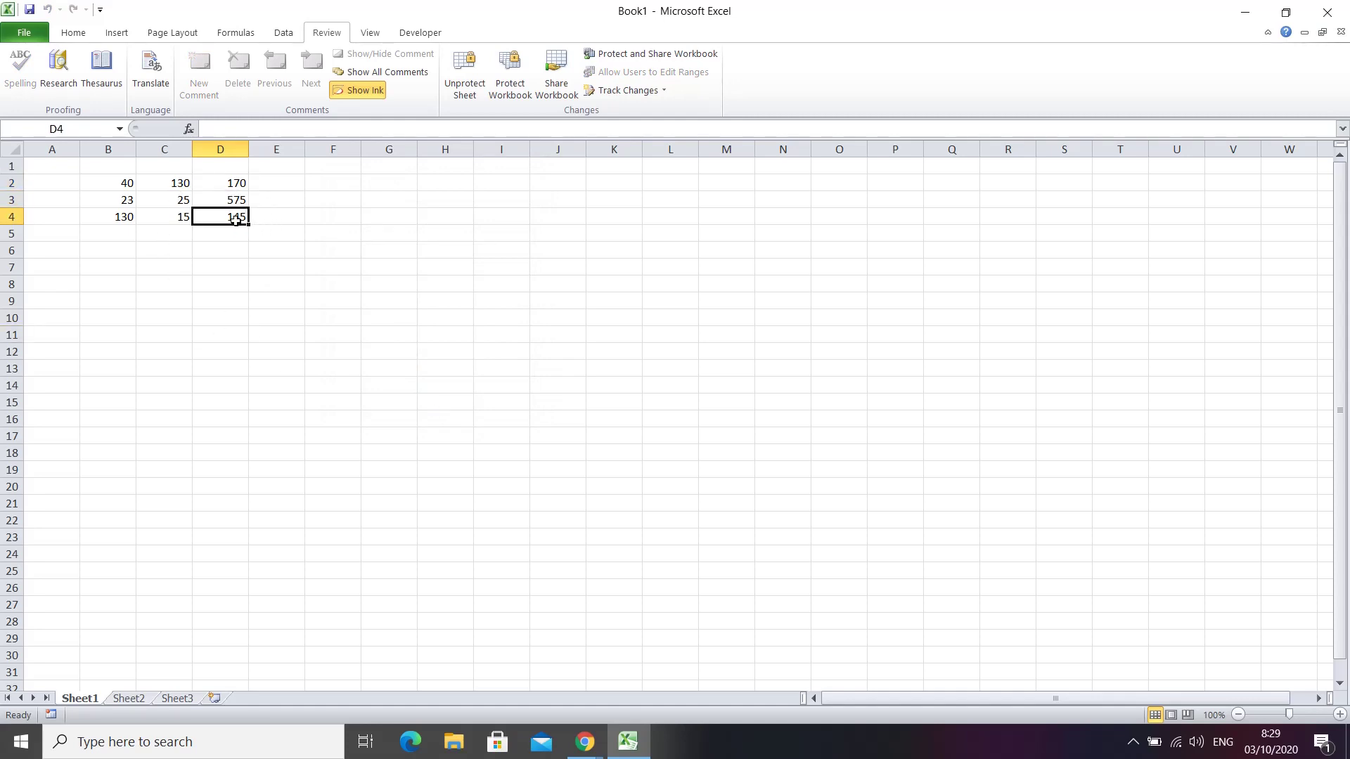
double_click(231, 185)
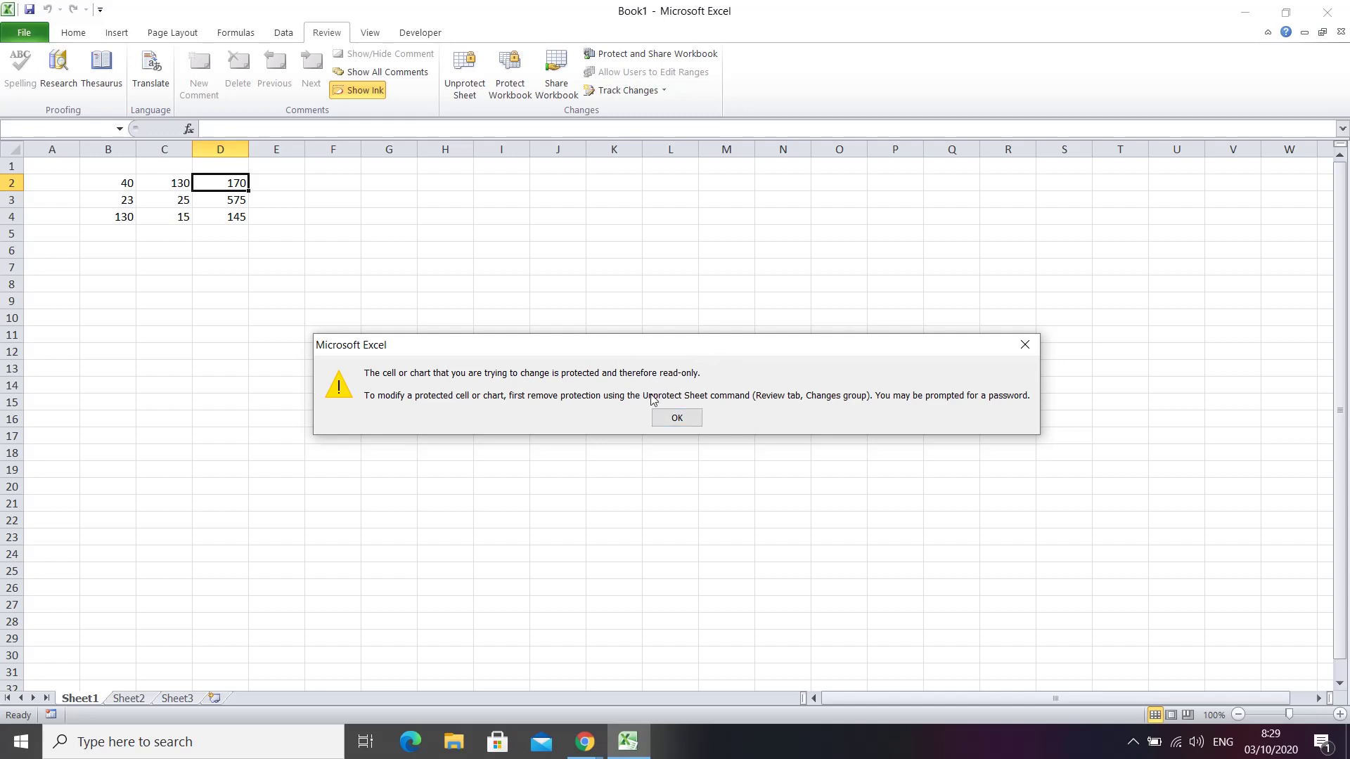
left_click(677, 418)
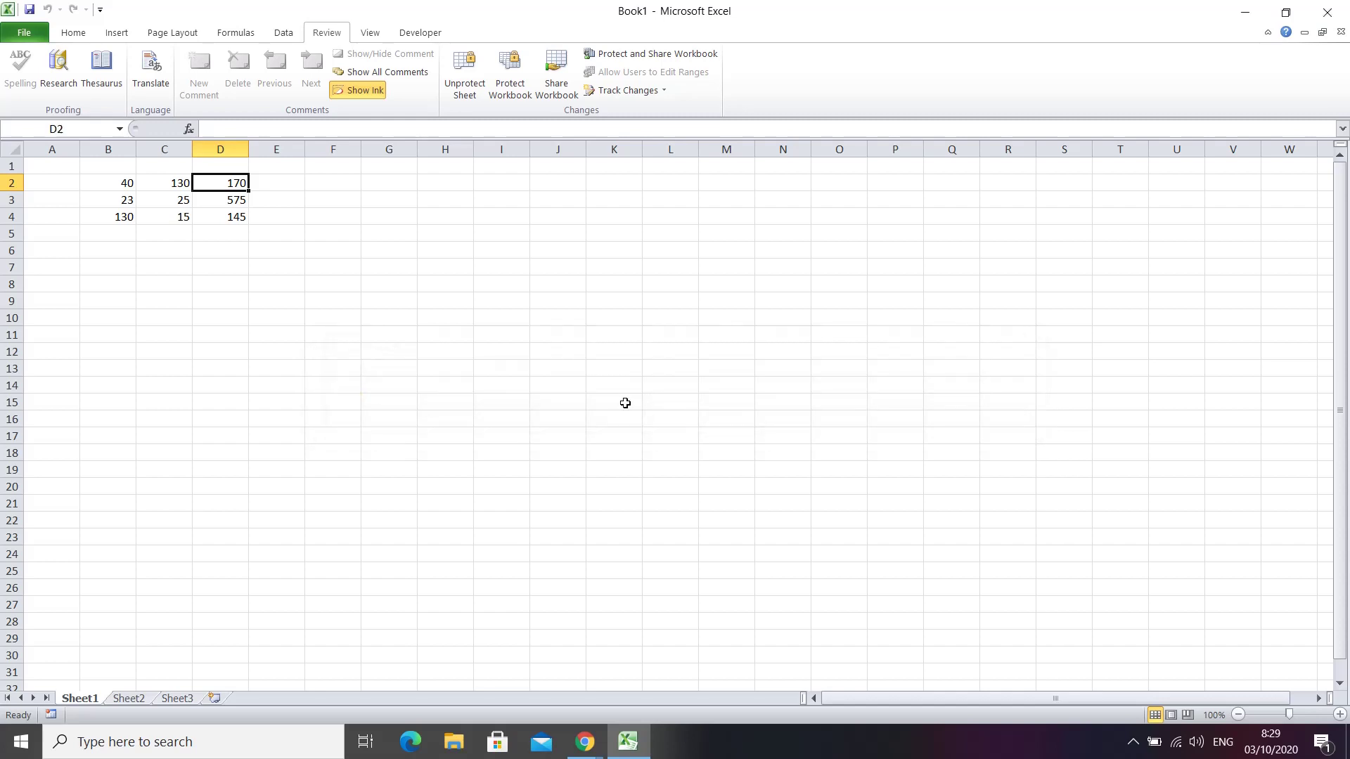
left_click(383, 316)
left_click(229, 251)
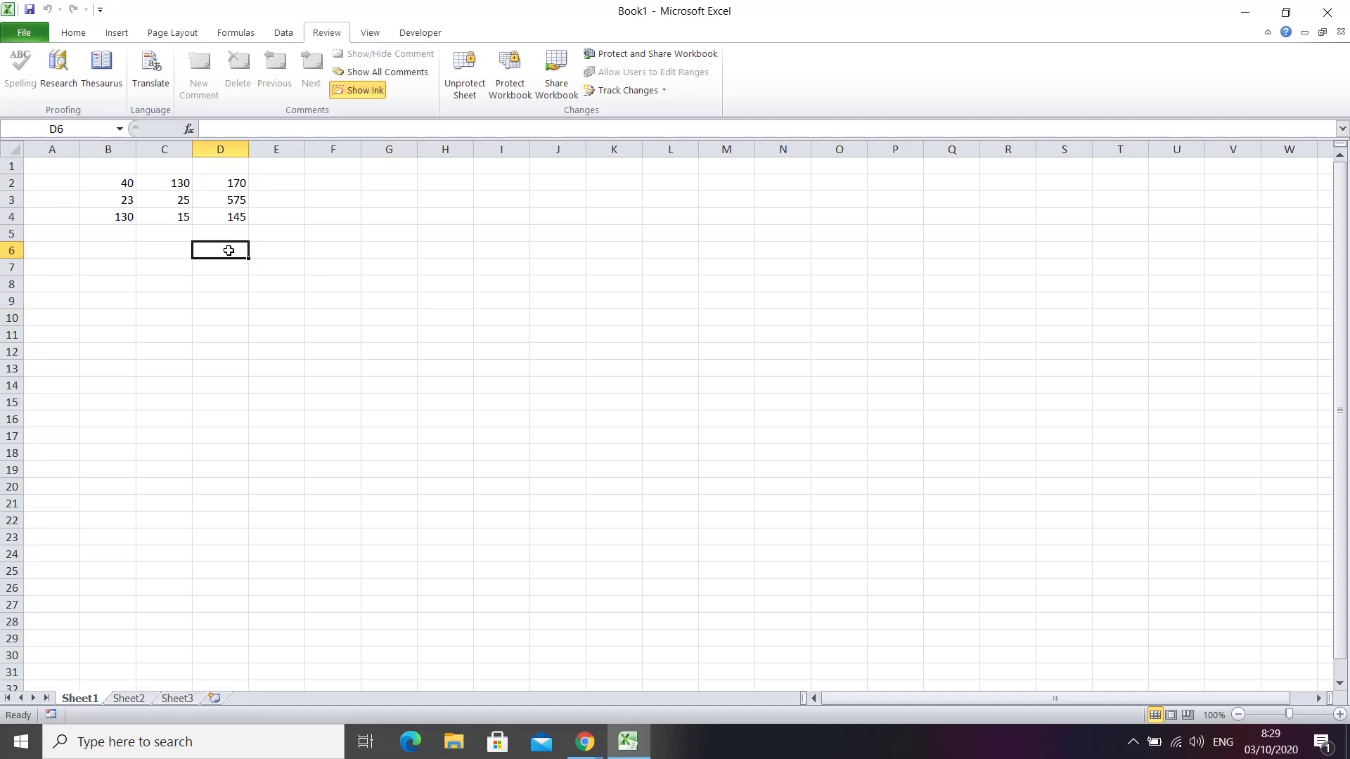
left_click(283, 235)
left_click(167, 236)
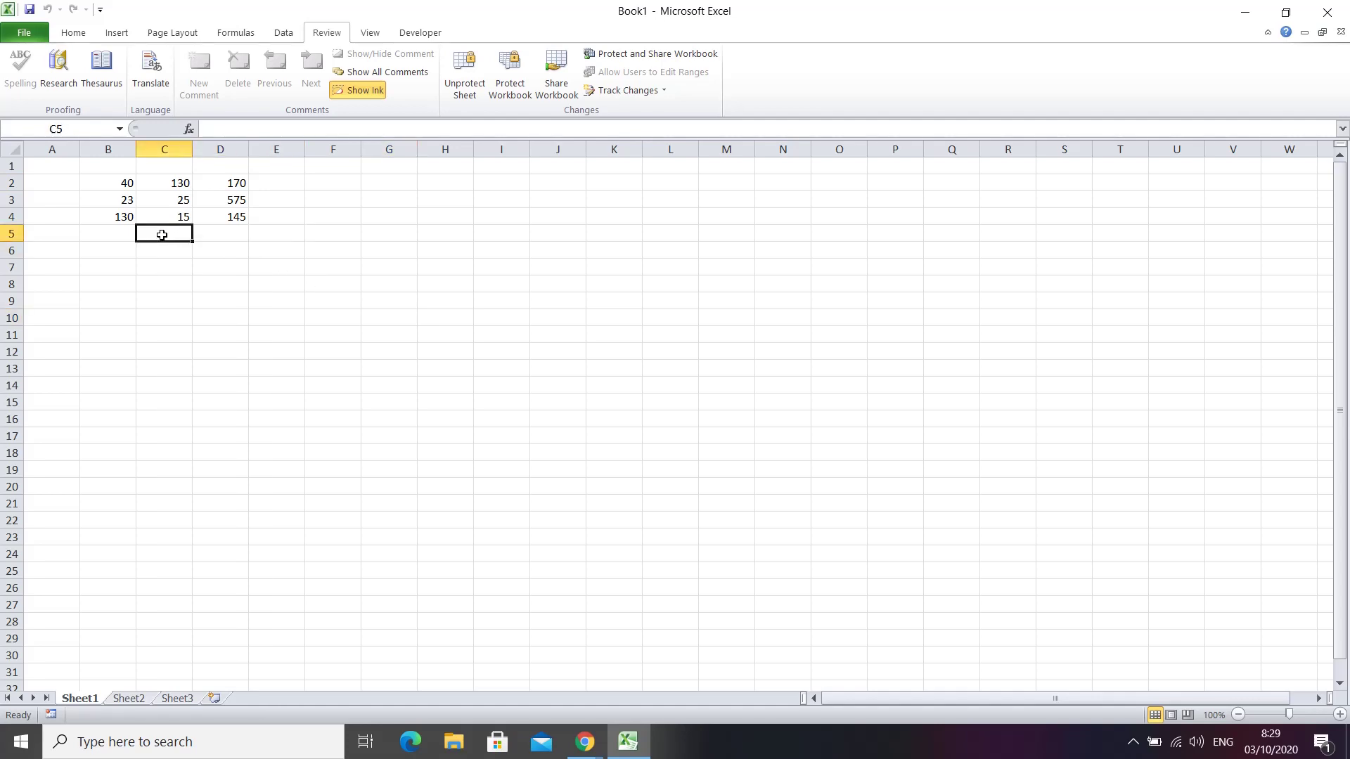
left_click(115, 237)
left_click(289, 263)
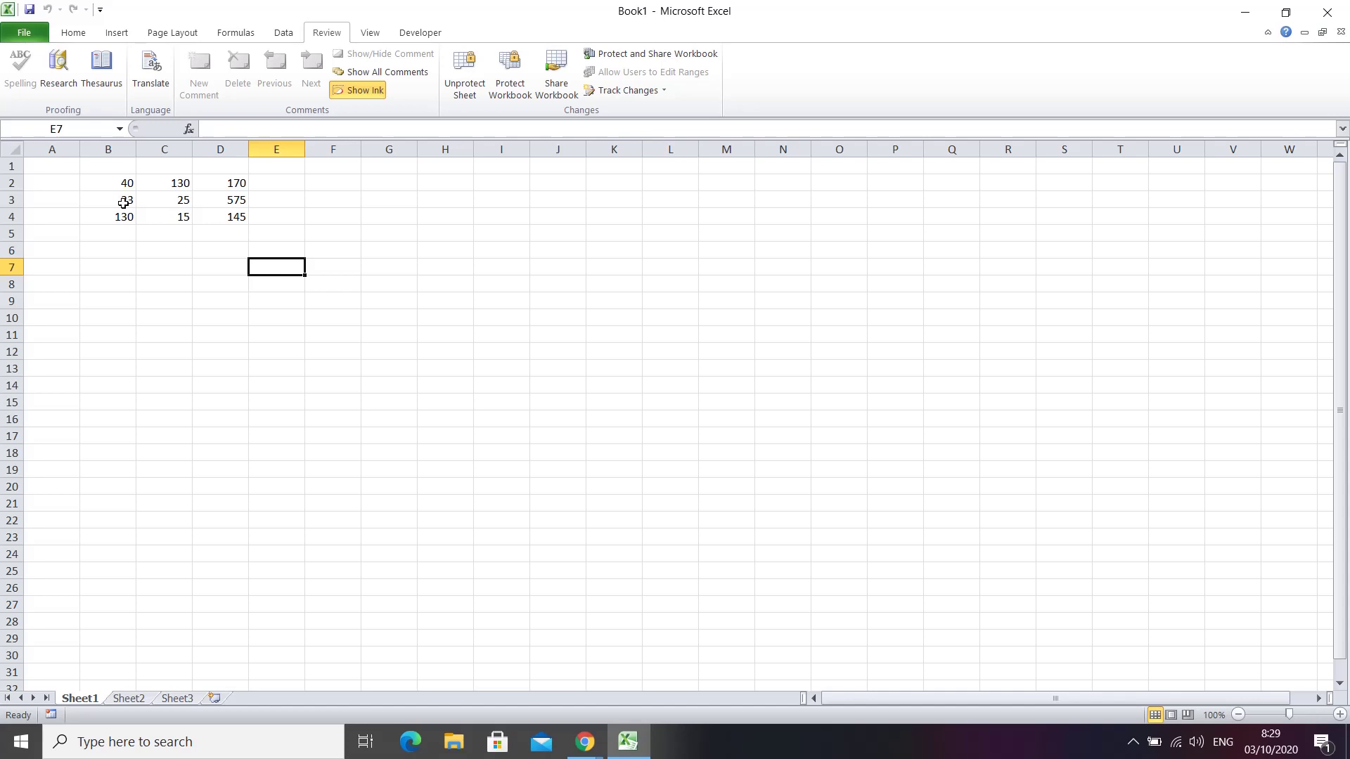
- Try editing B3 and P14 on the protected sheet, dismissing the read-only warnings, then select D2
double_click(124, 203)
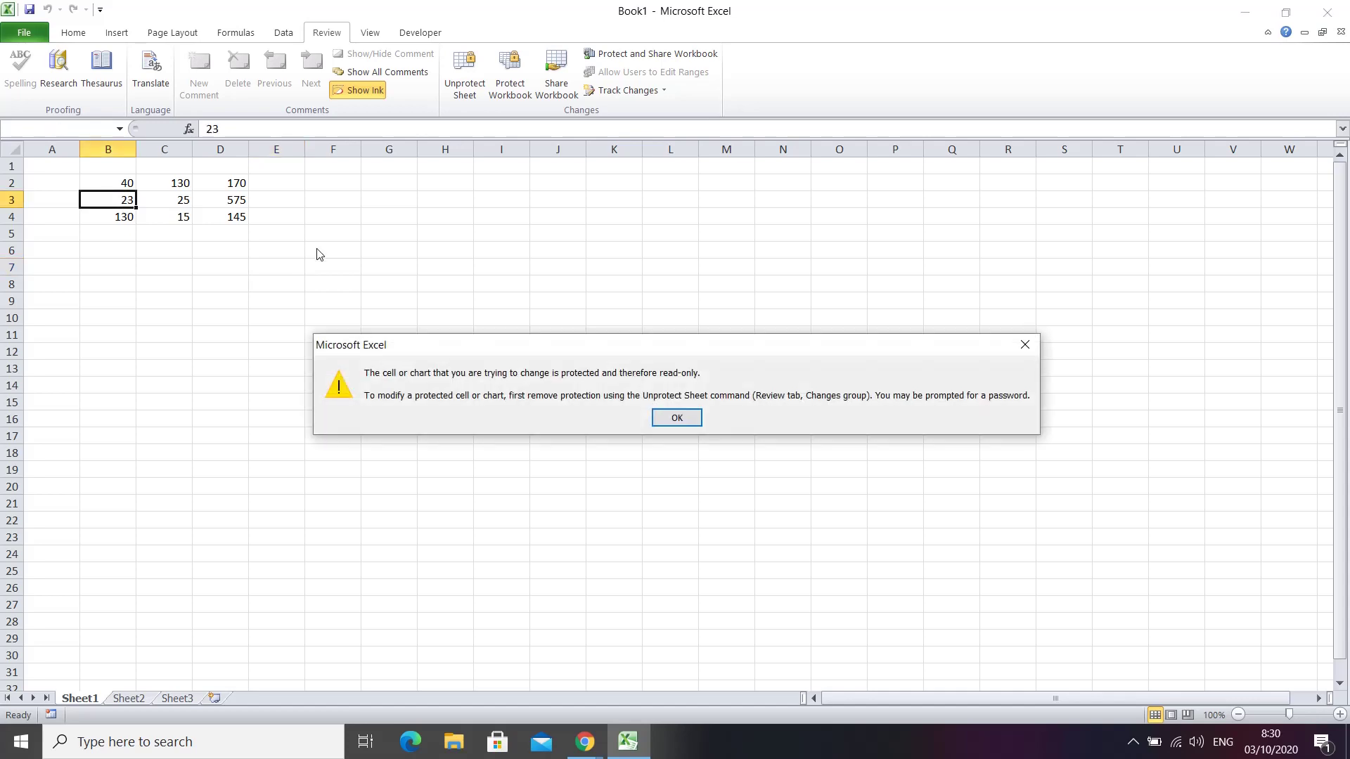
left_click(689, 426)
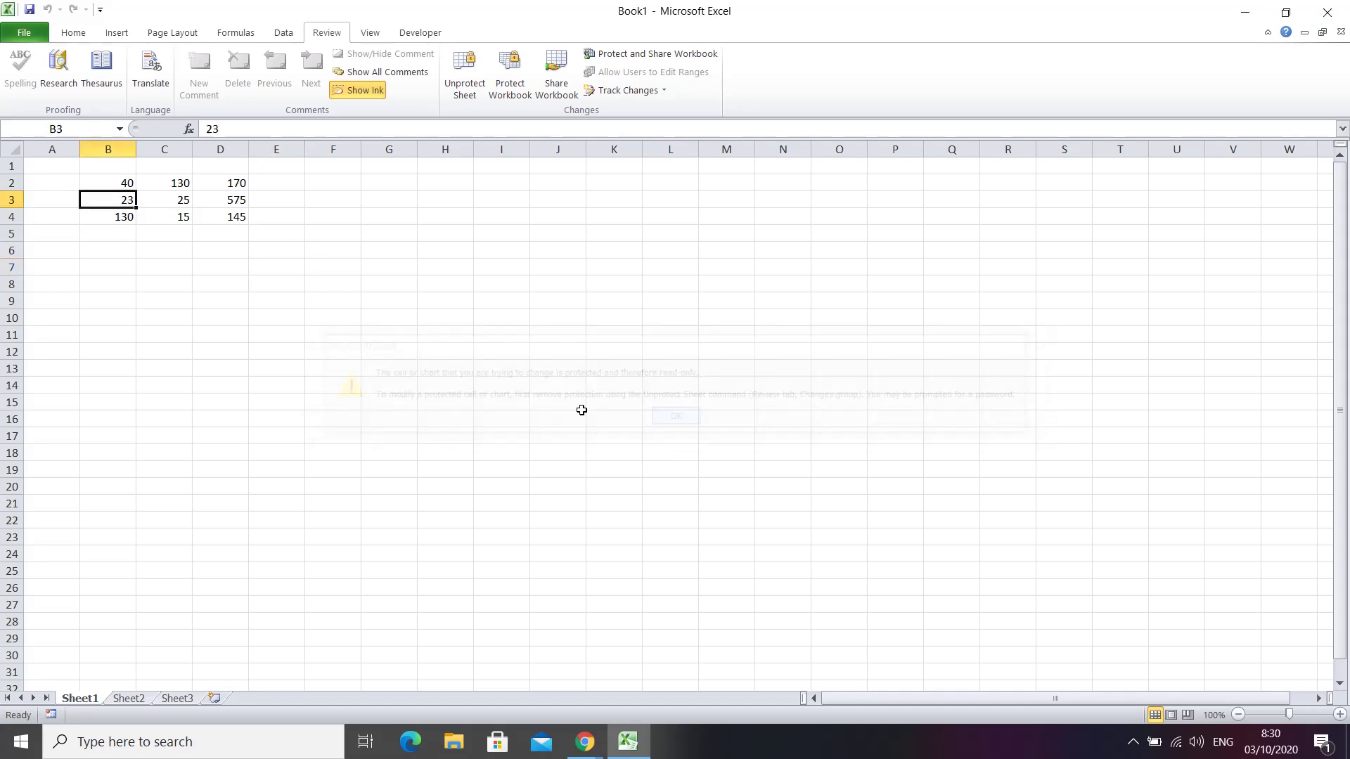
key("F2")
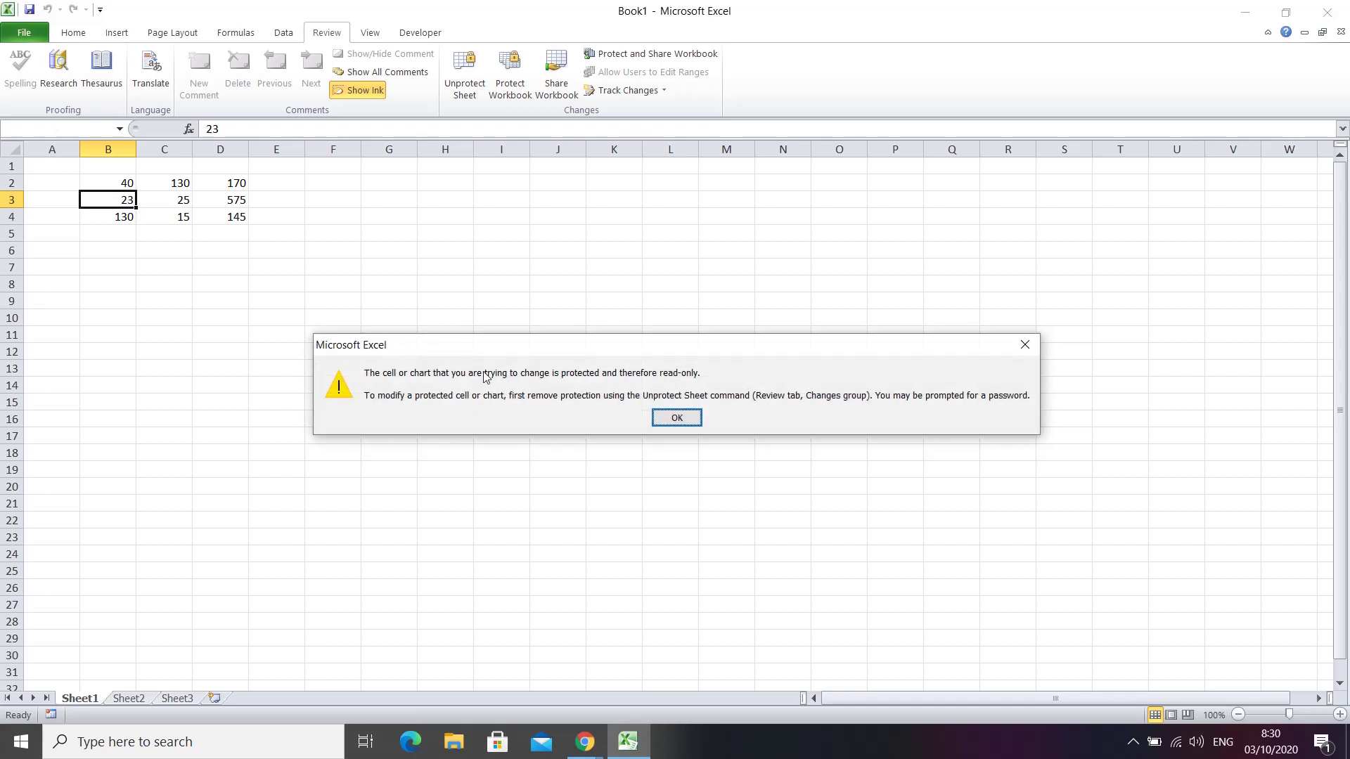
left_click(676, 418)
double_click(897, 384)
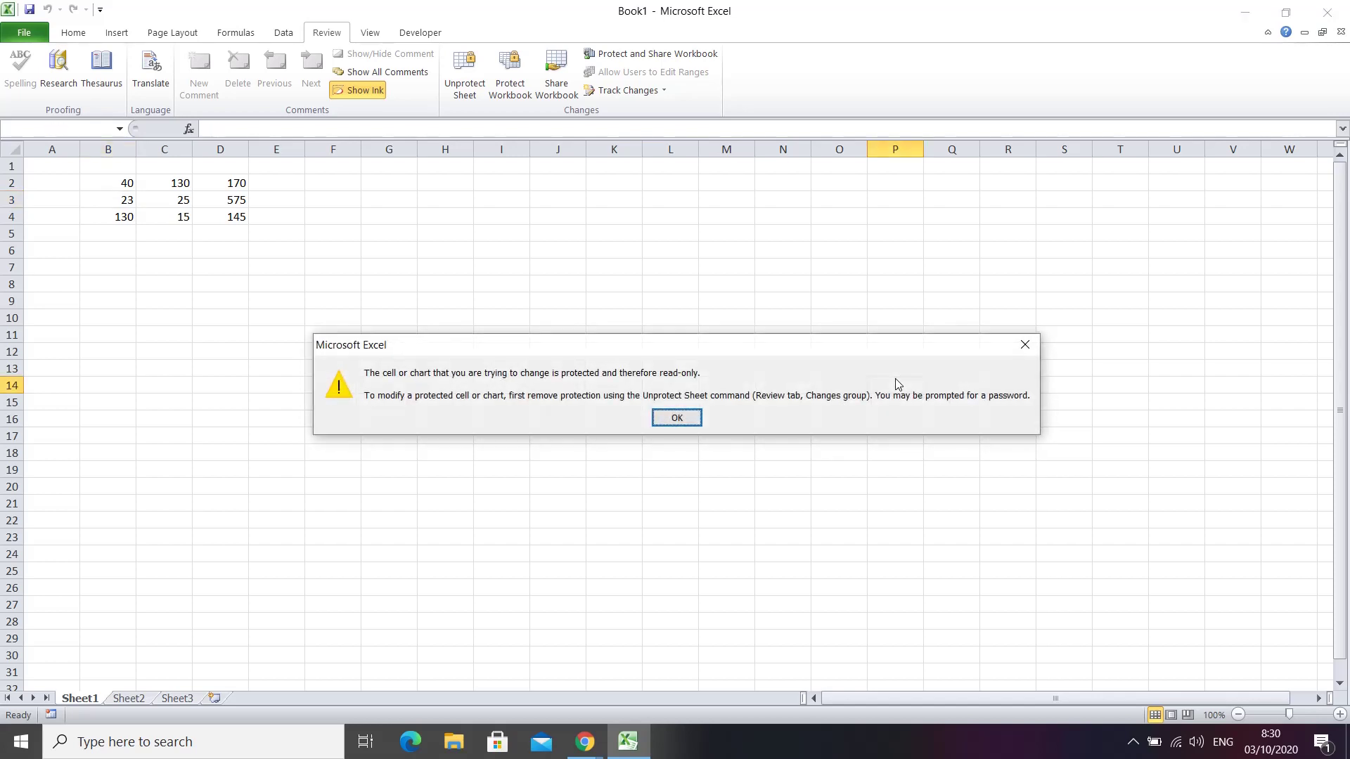
key("Return")
left_click(581, 266)
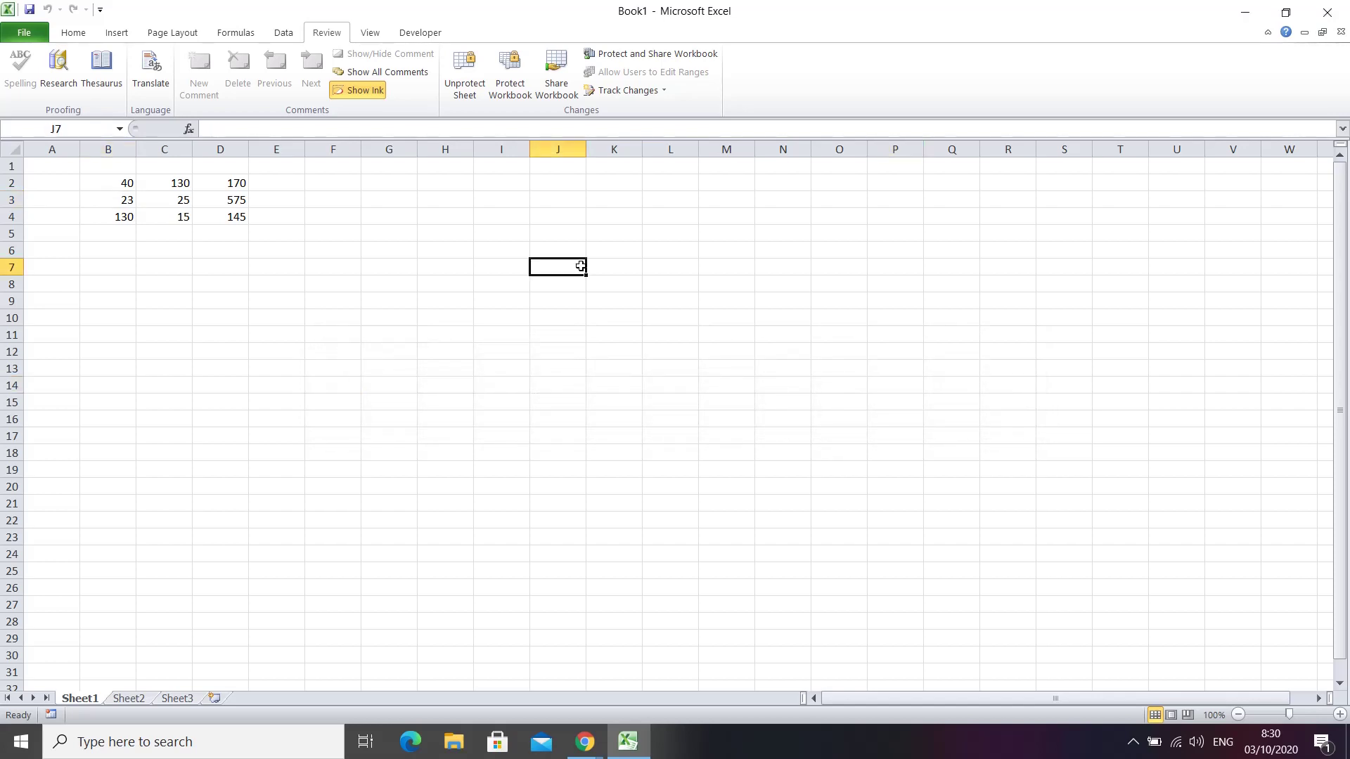
left_click(236, 185)
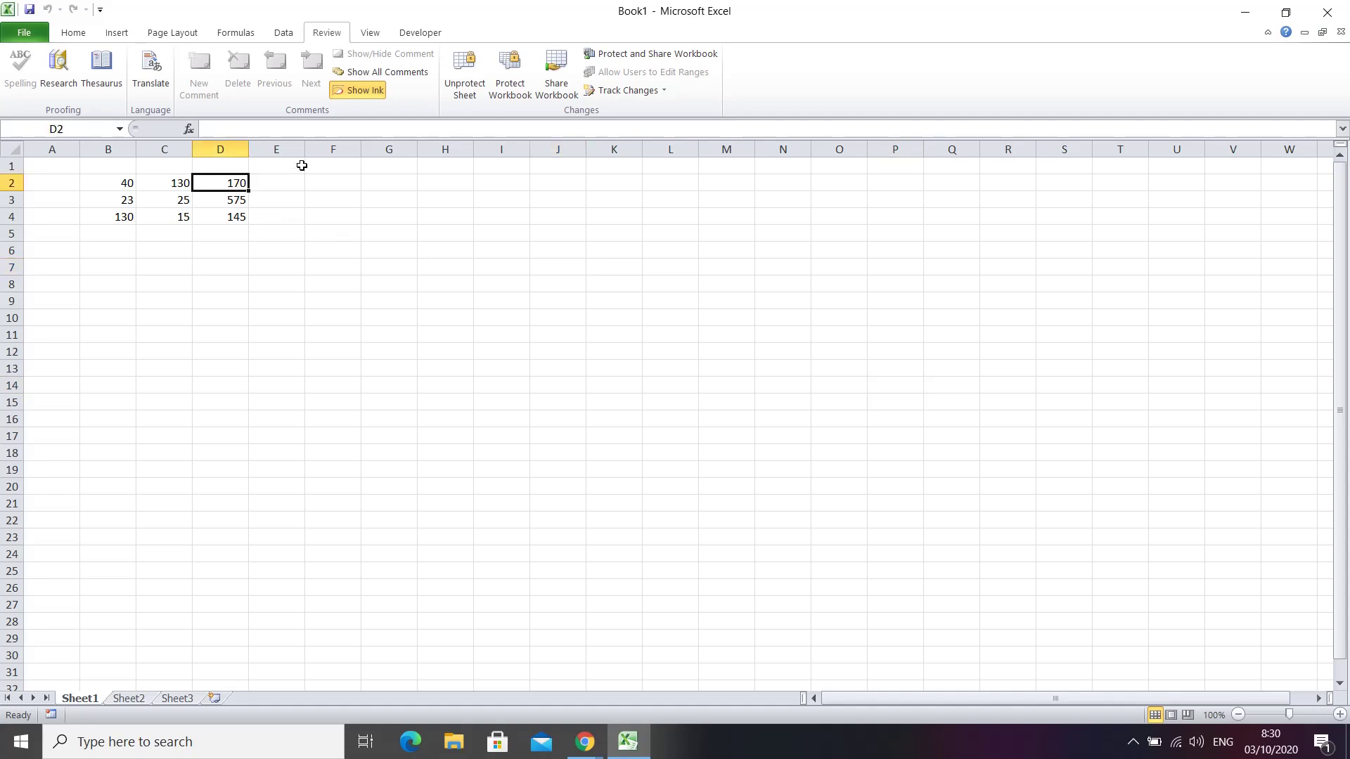
- Unprotect the sheet and test that cell E7 is now editable
left_click(465, 79)
left_click(310, 217)
left_click(185, 212)
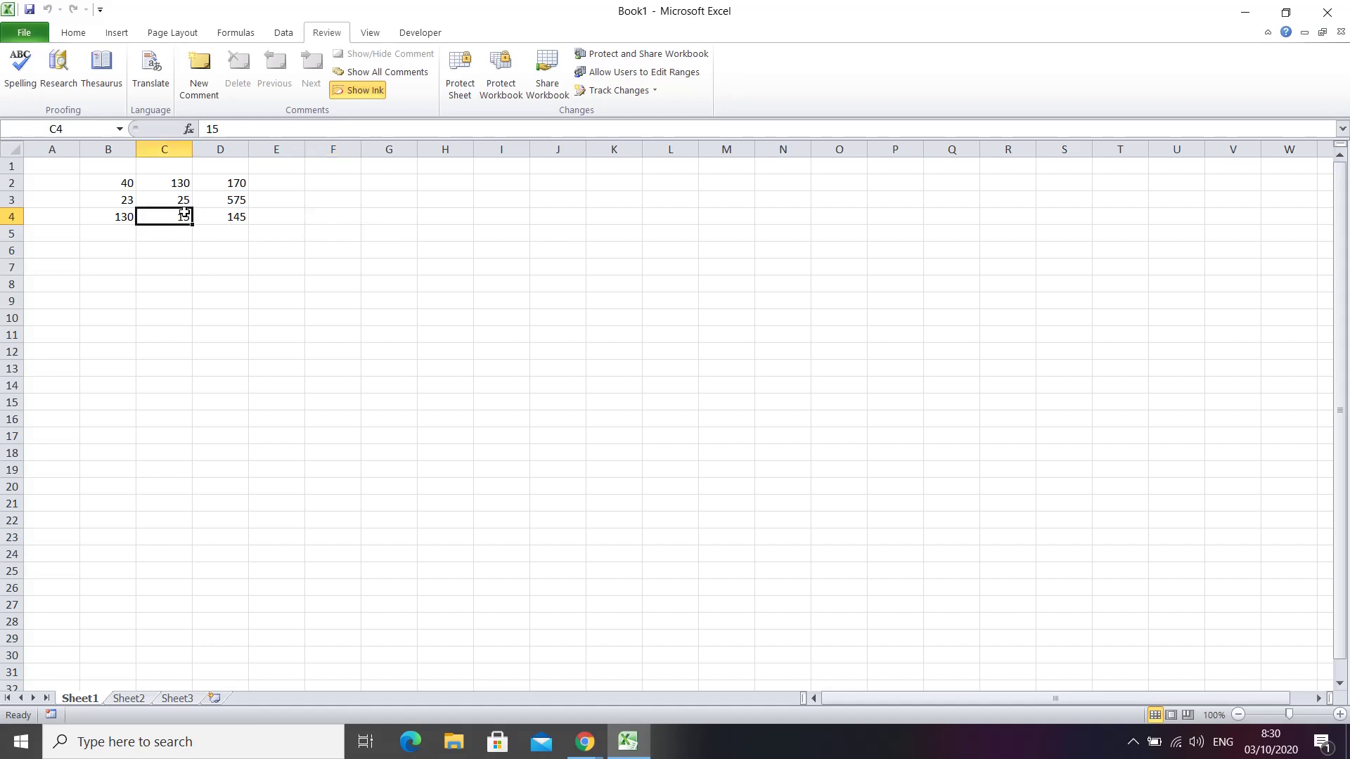
left_click(276, 266)
type("J")
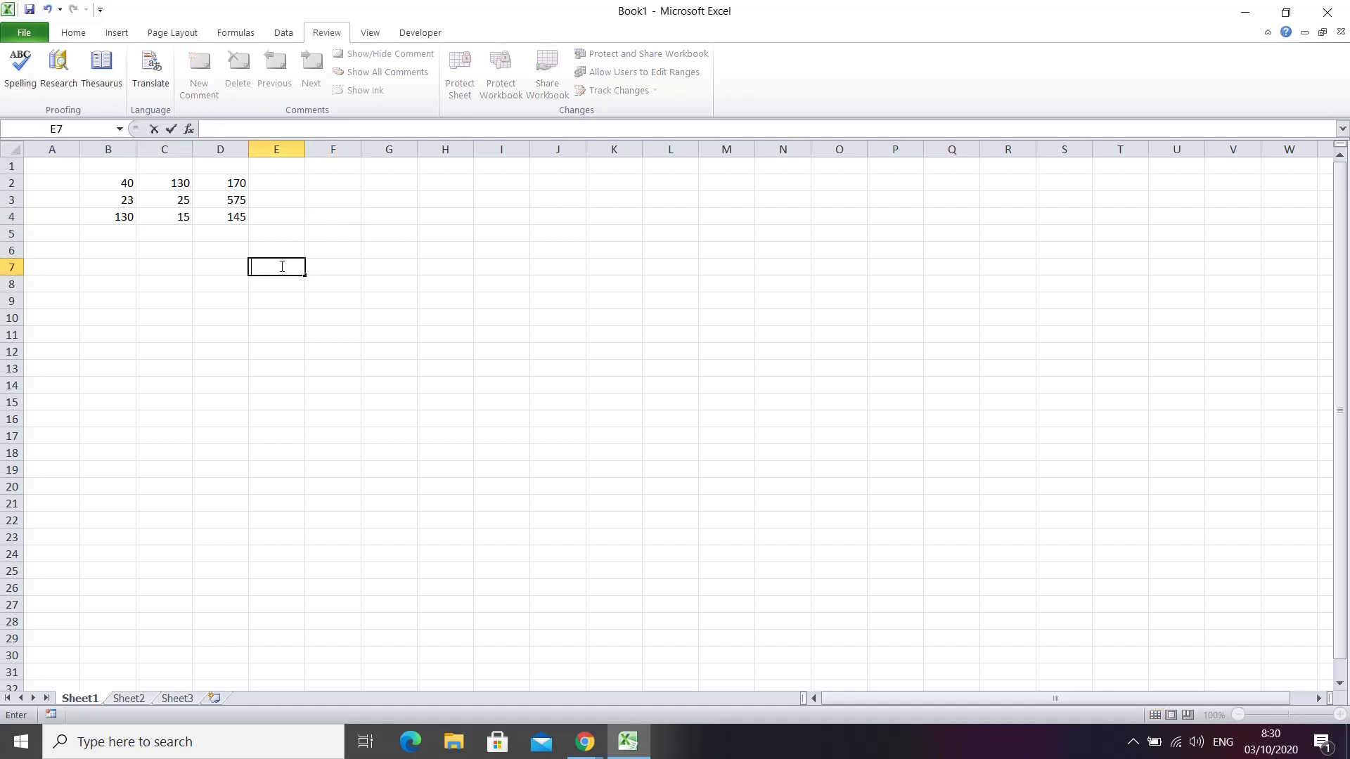
left_click(565, 202)
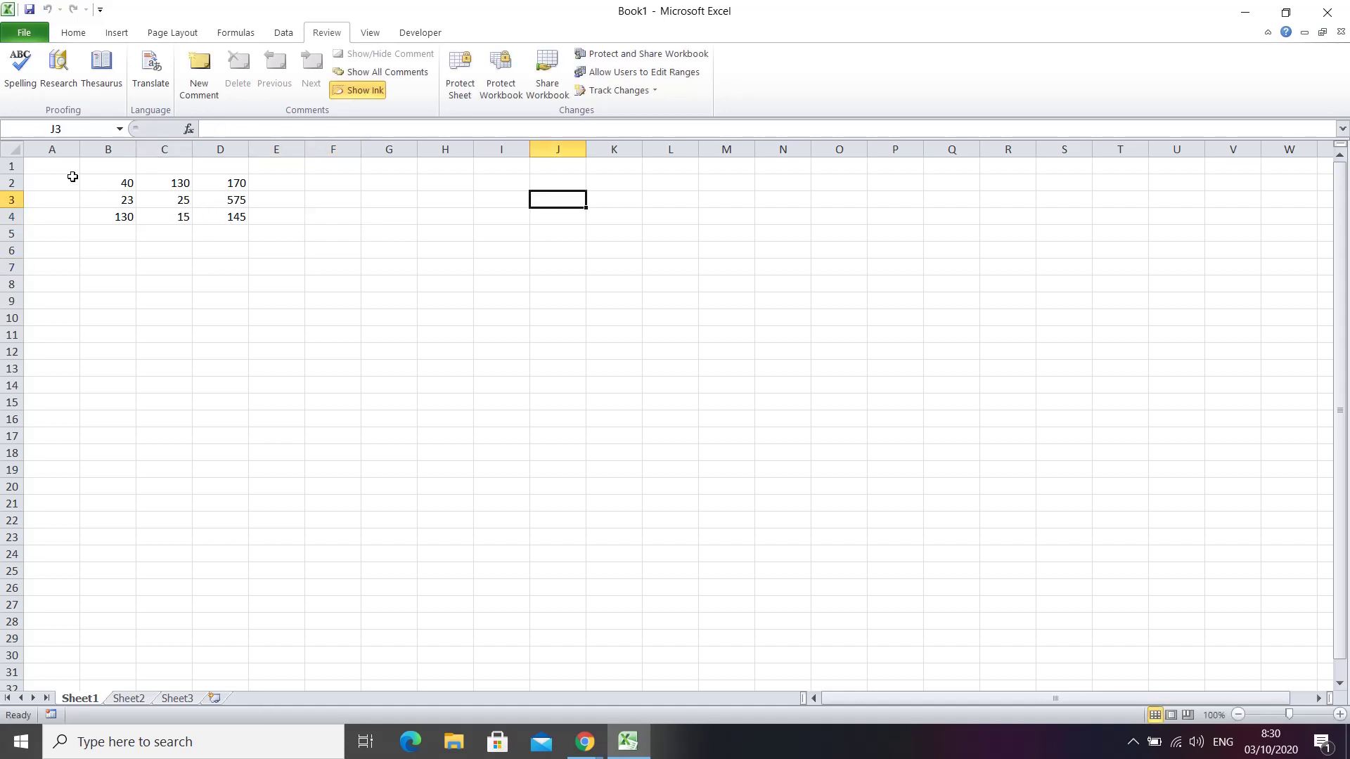
- Select the whole sheet and clear Locked in Format Cells > Protection
left_click(16, 152)
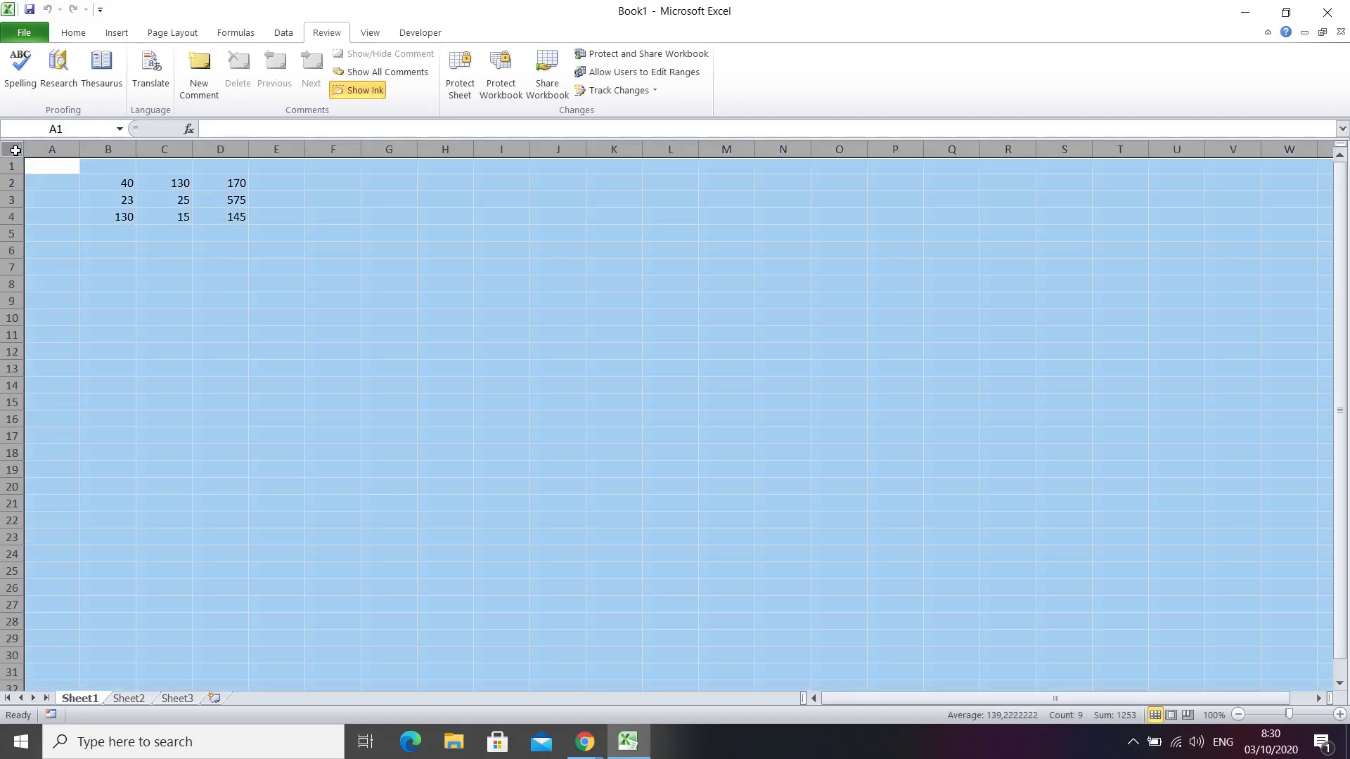
right_click(218, 203)
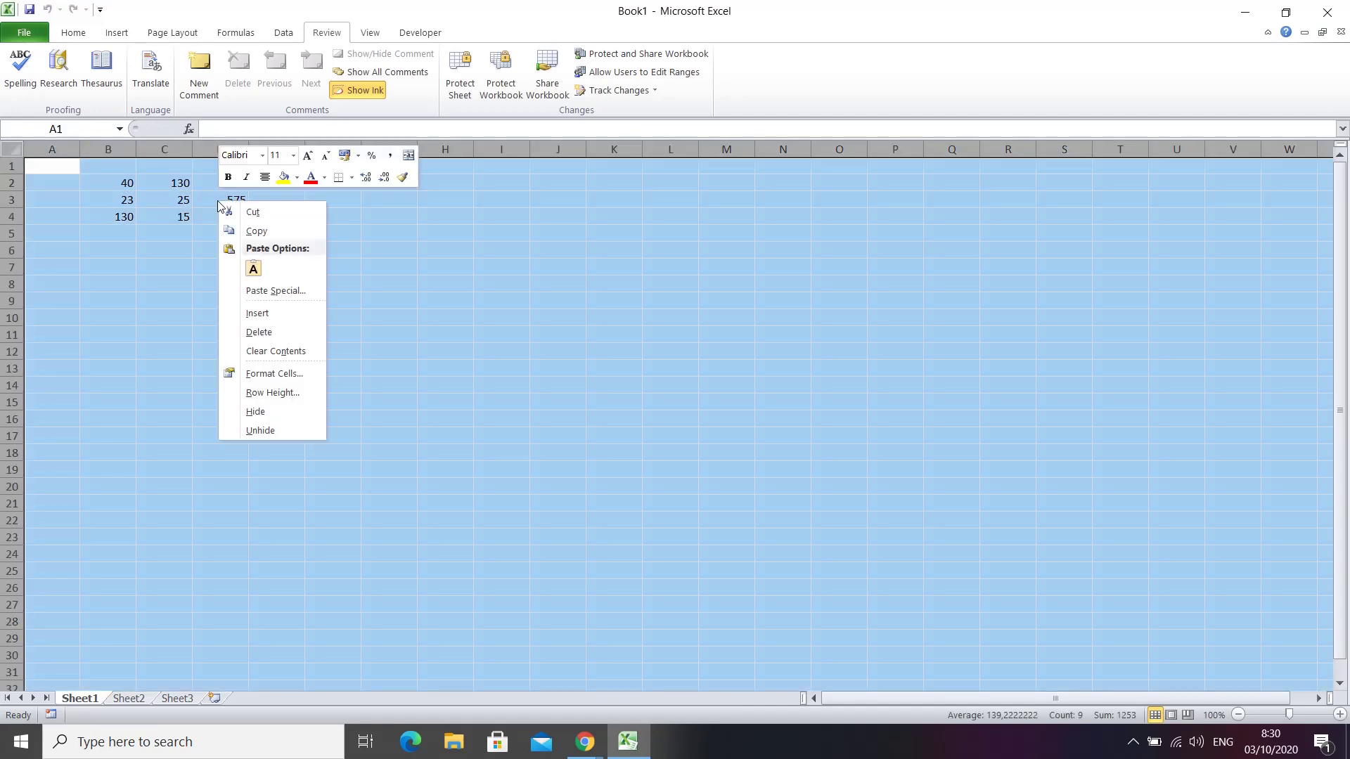
left_click(285, 375)
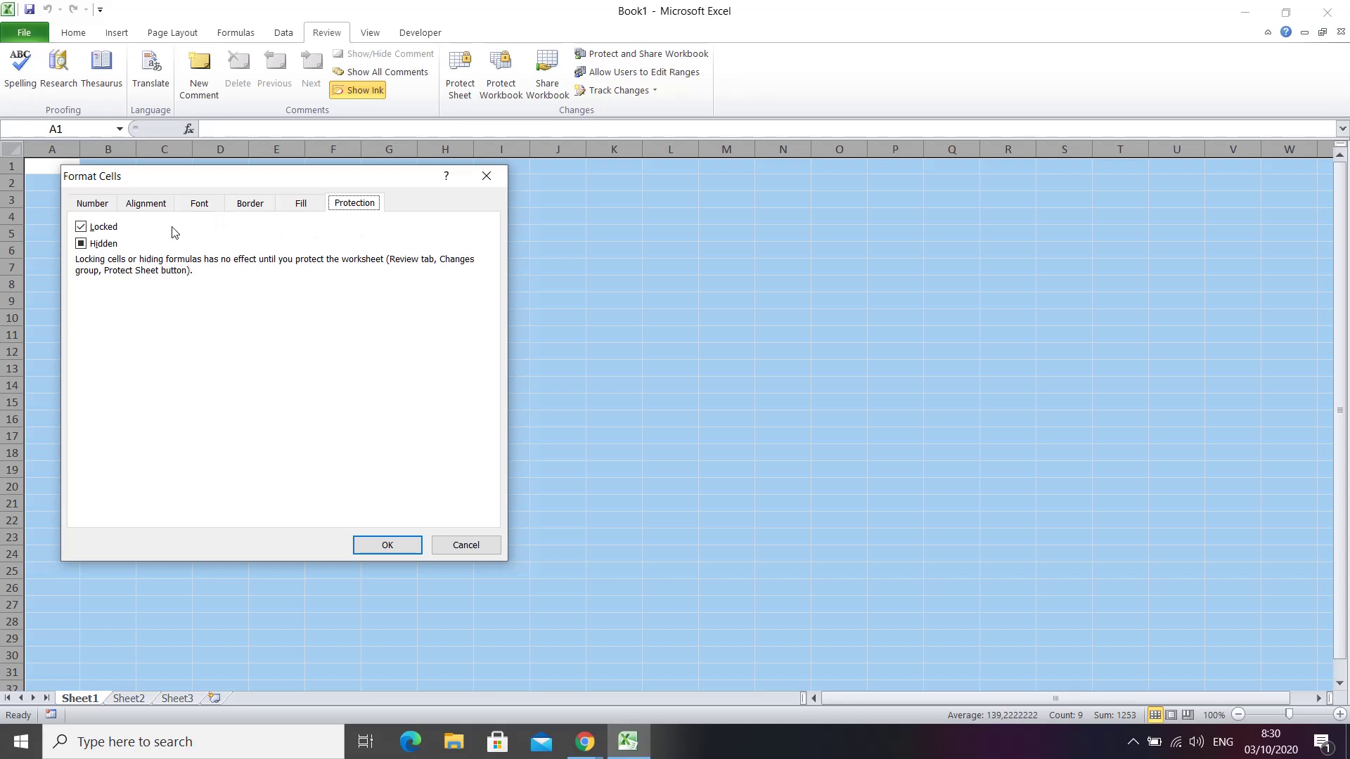
left_click(81, 228)
left_click(383, 546)
left_click(385, 336)
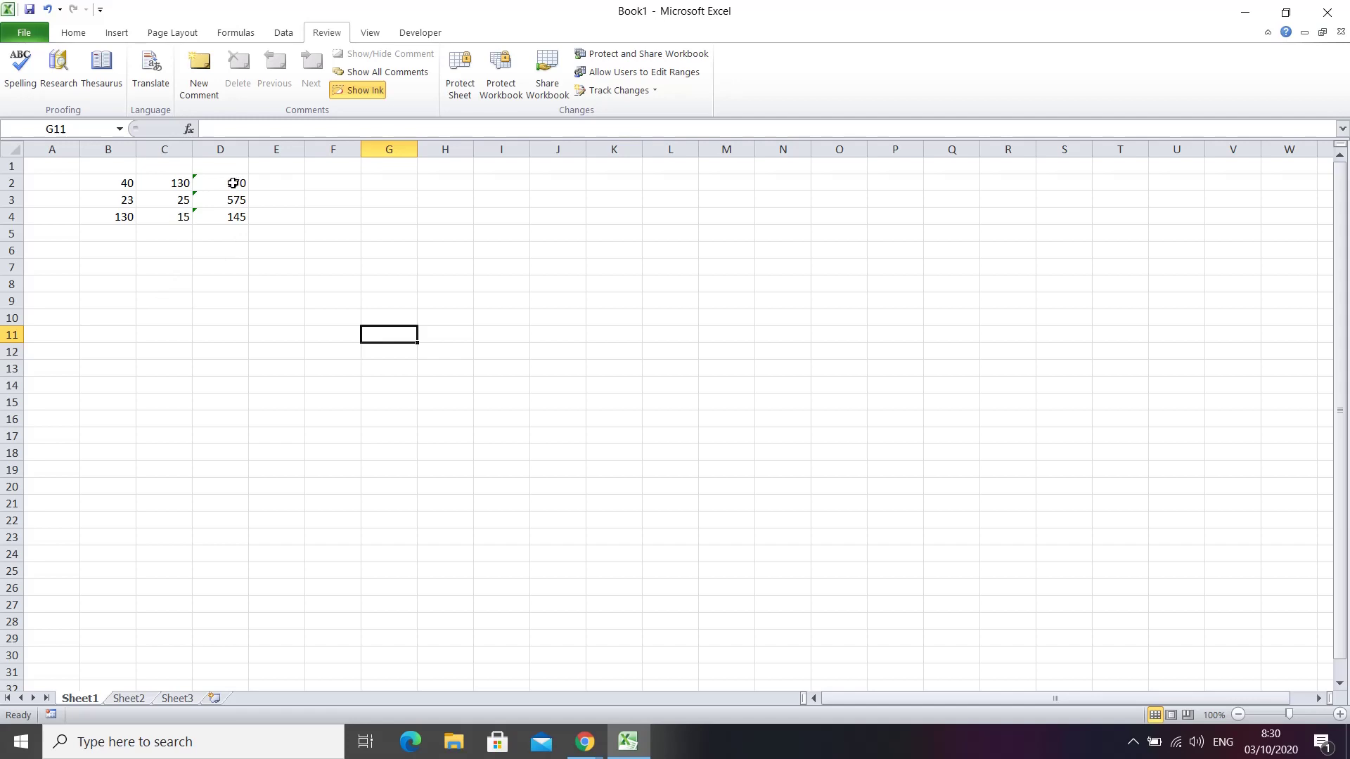
- Turn Locked back on for D2:D4 alongside Hidden in Format Cells > Protection
left_click_drag(233, 182, 233, 218)
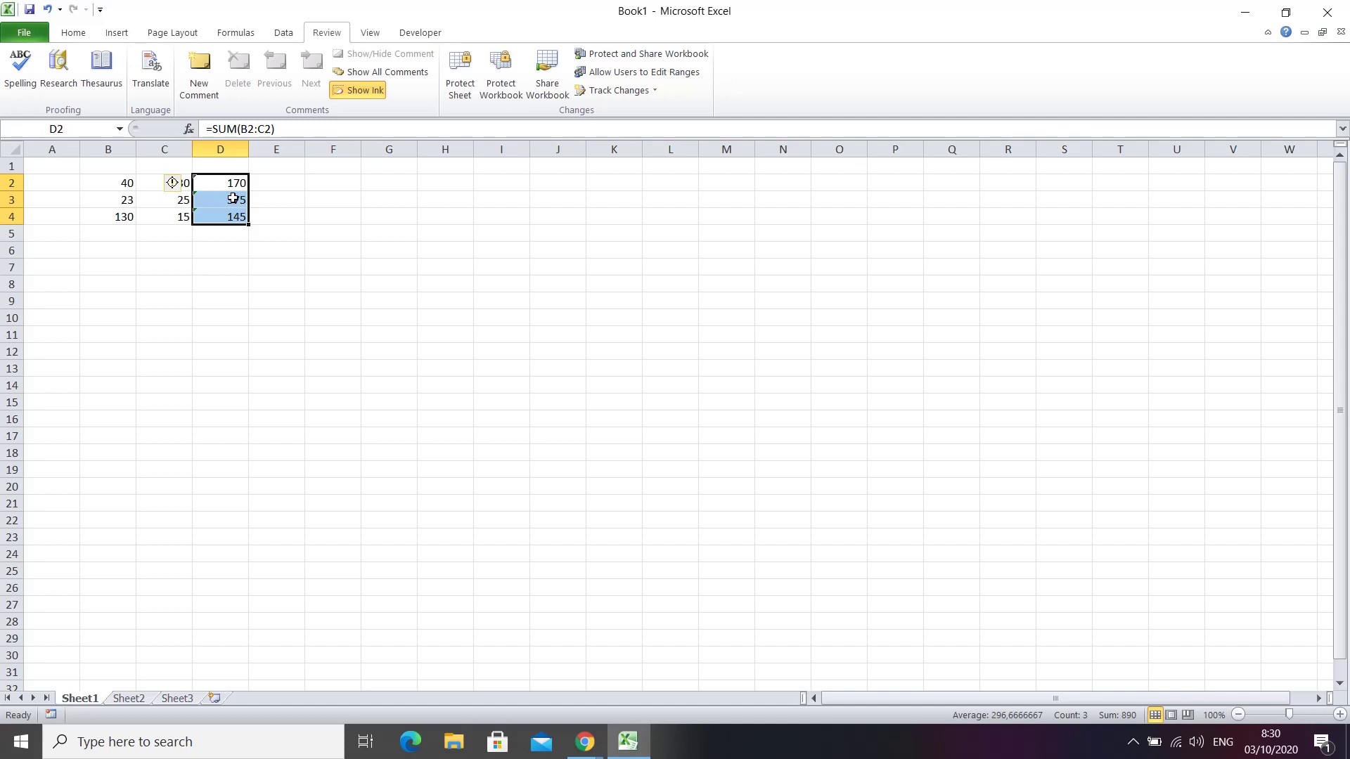
left_click(233, 199)
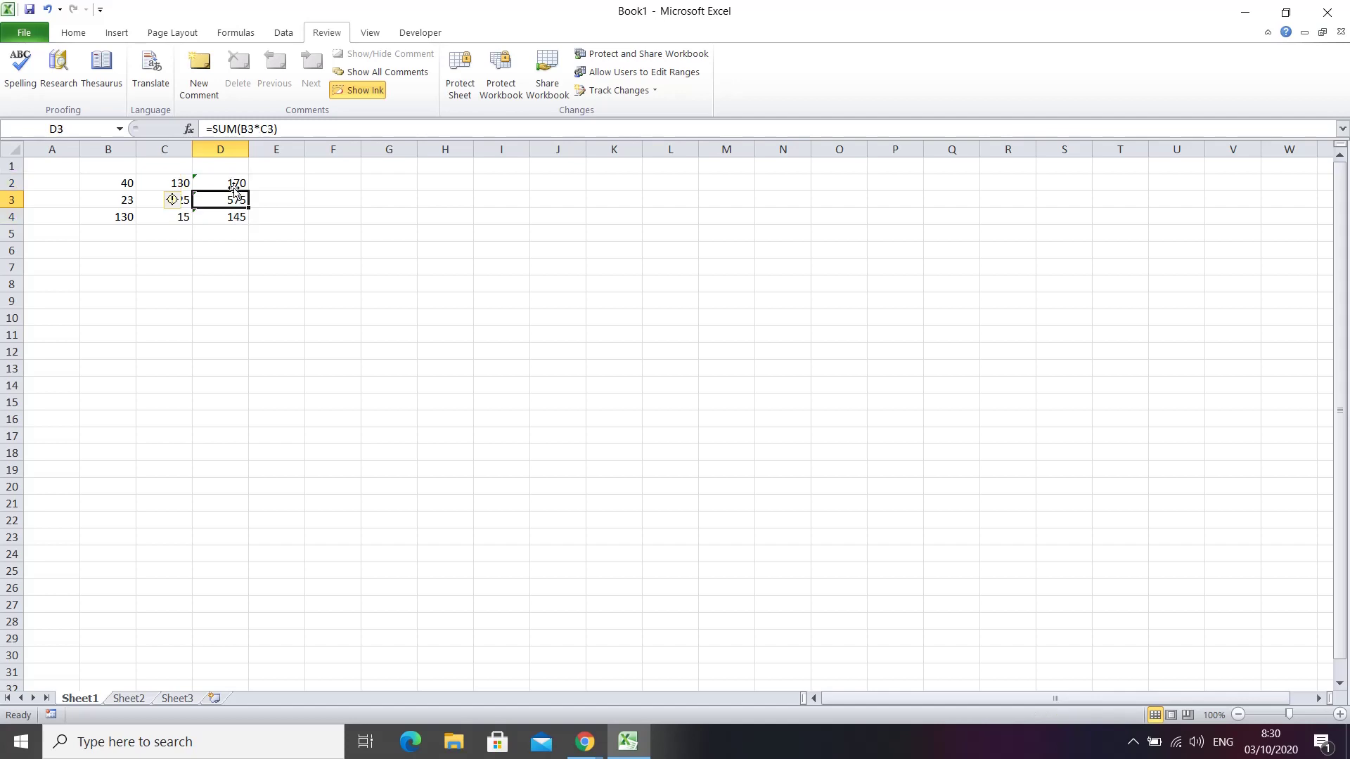
left_click_drag(233, 182, 233, 214)
right_click(235, 202)
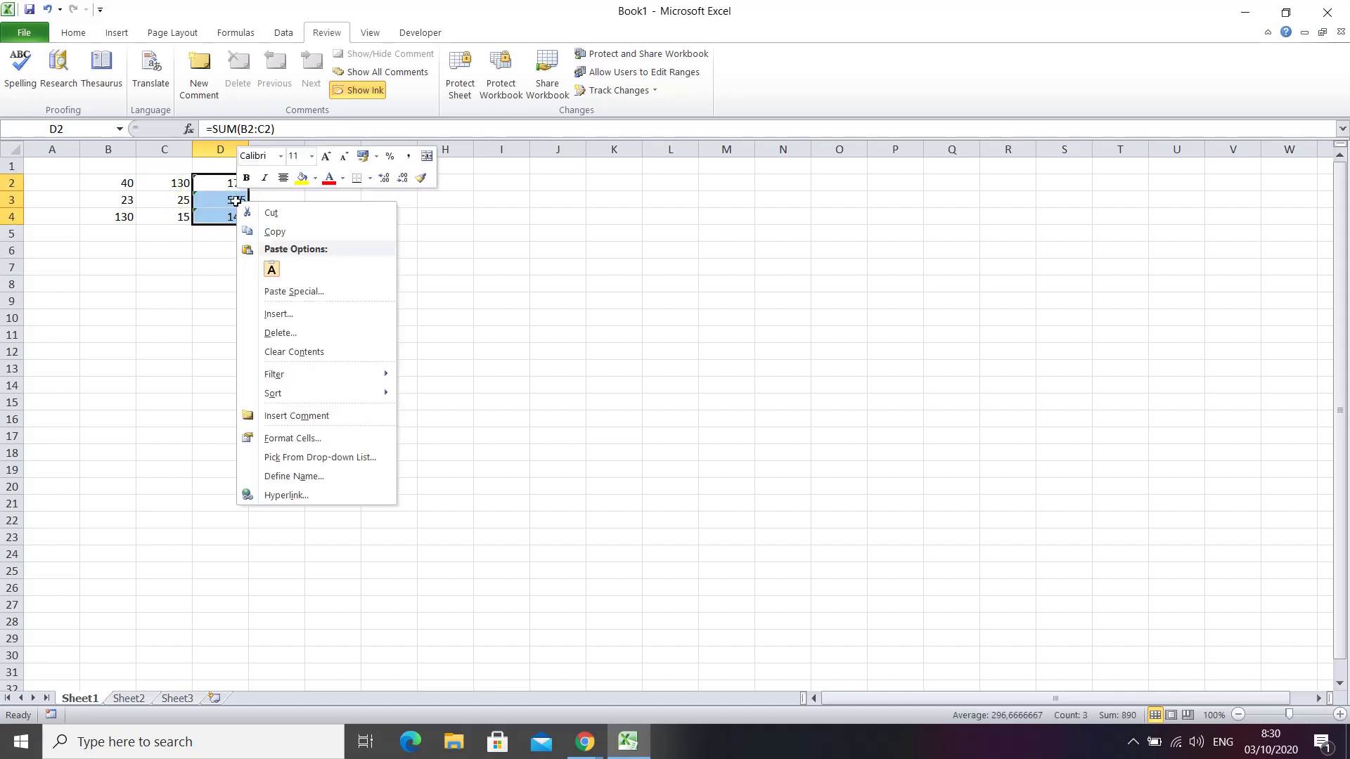
left_click(303, 438)
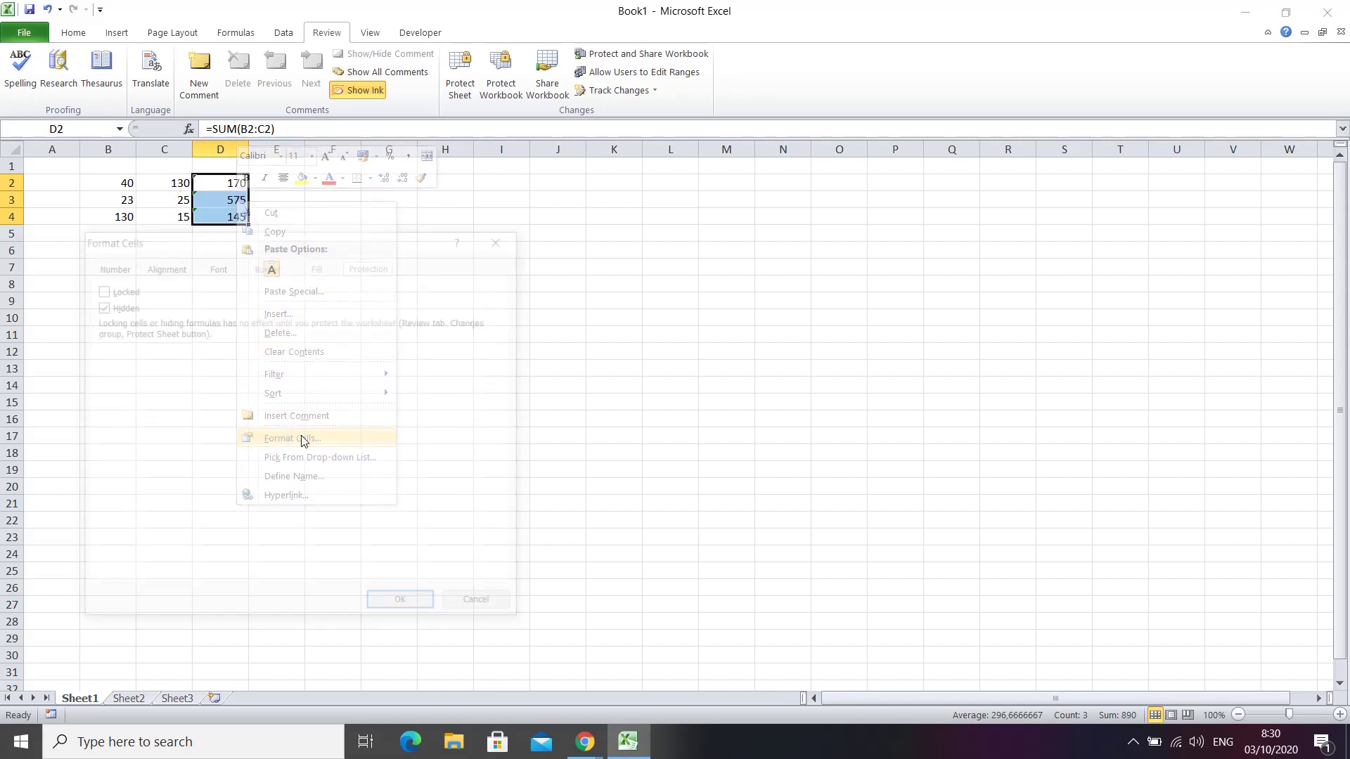
left_click(126, 289)
left_click(128, 292)
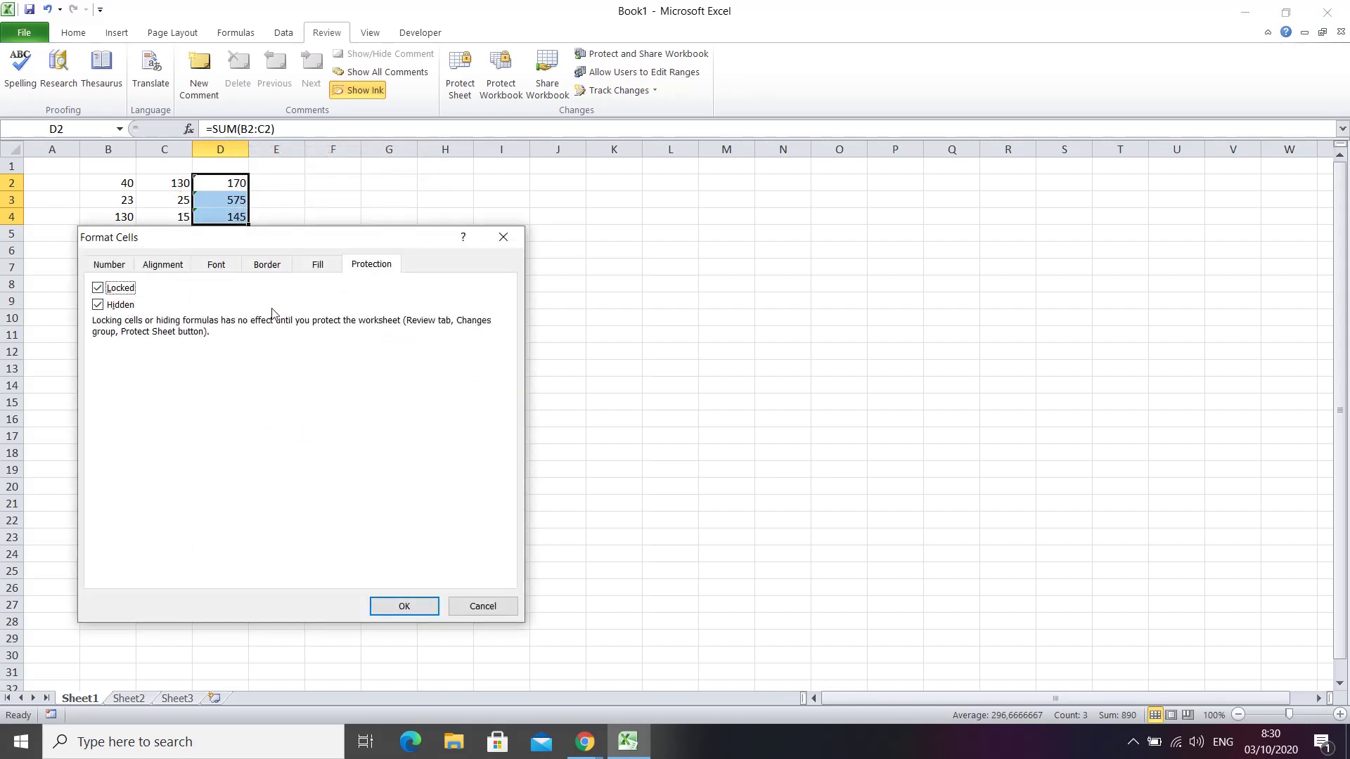
left_click(405, 608)
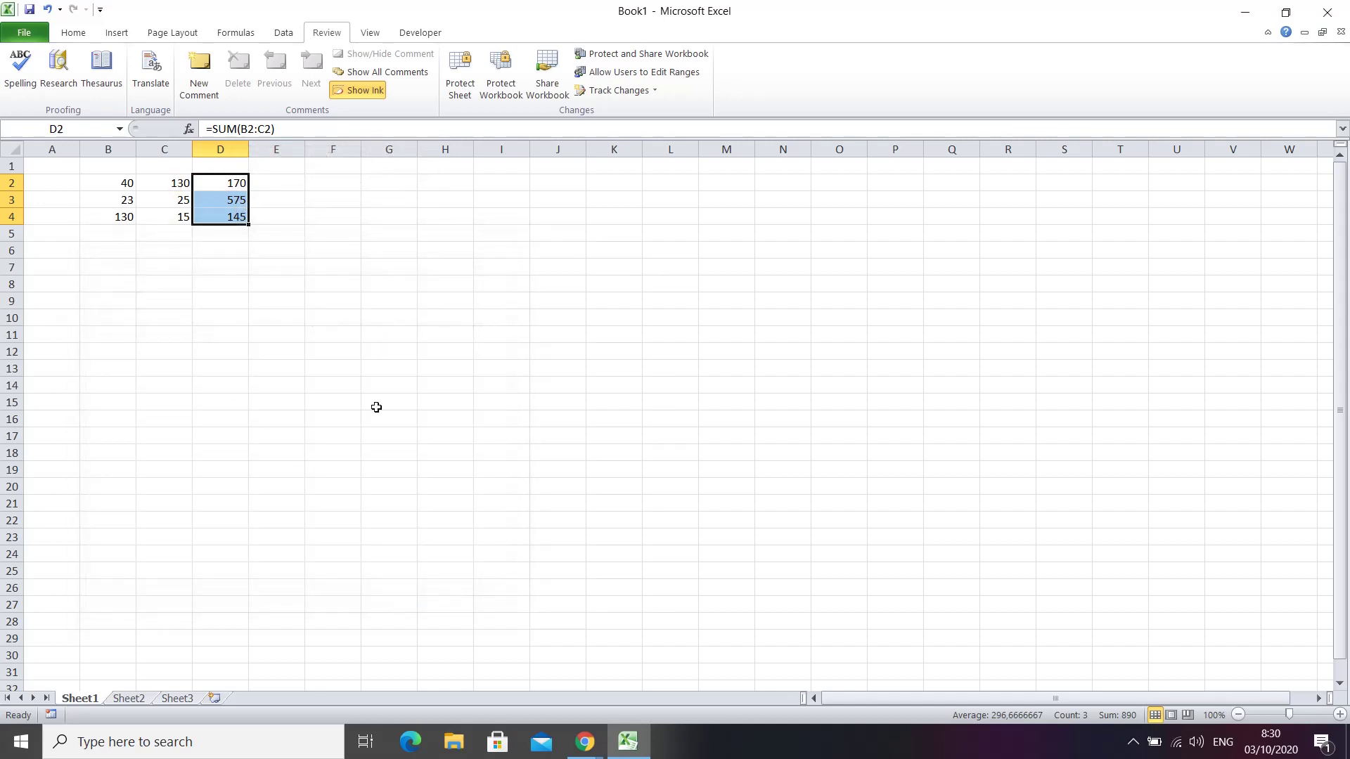
- Clear the selection, reselect D2:D4, and finish on formula cell D2
left_click(362, 366)
left_click(226, 302)
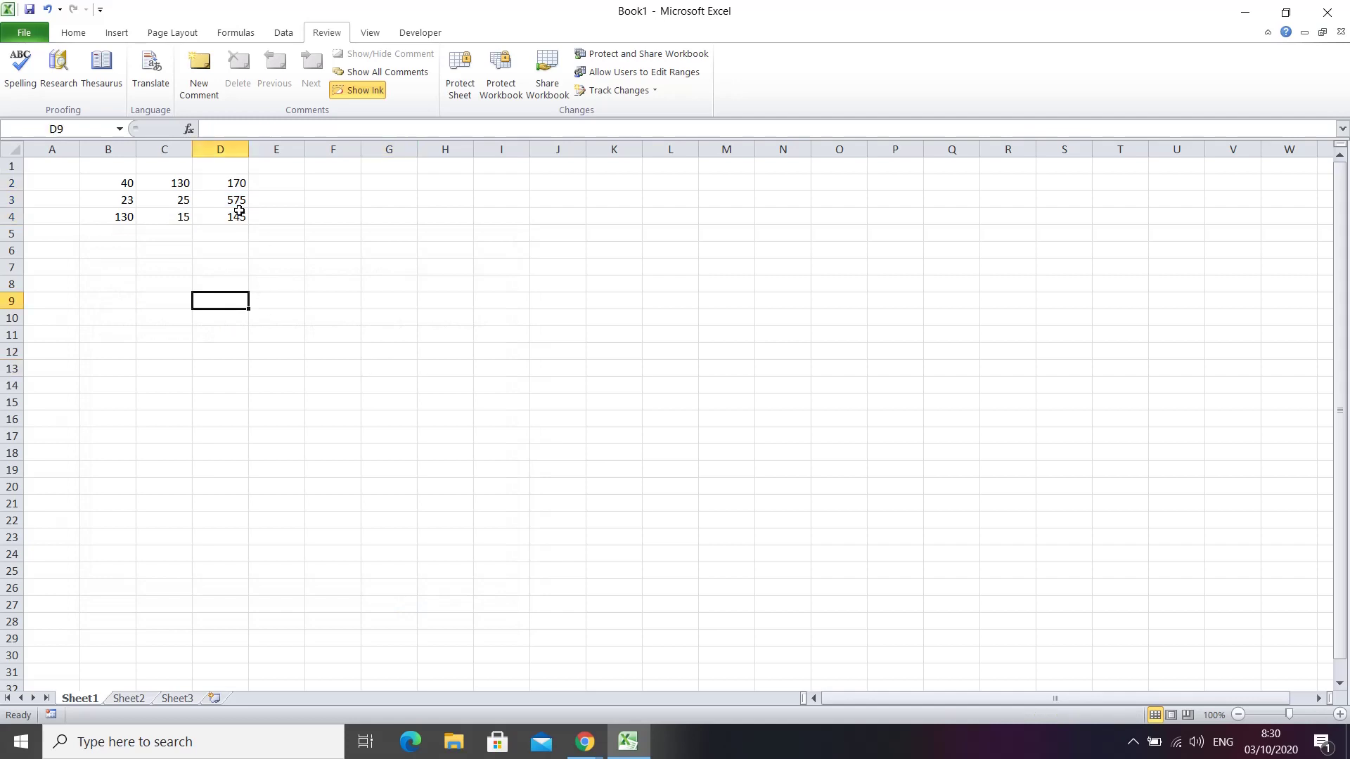
left_click_drag(237, 182, 236, 219)
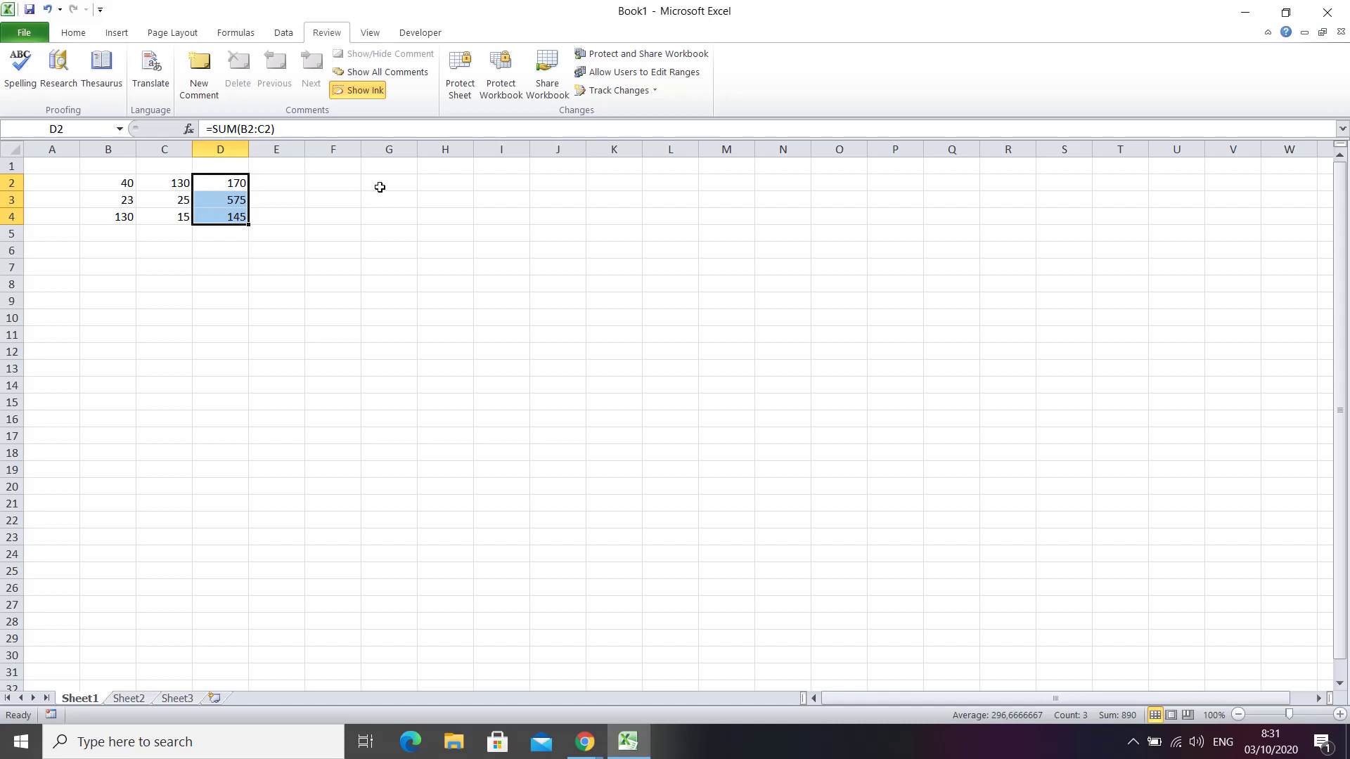
left_click(348, 210)
left_click(214, 185)
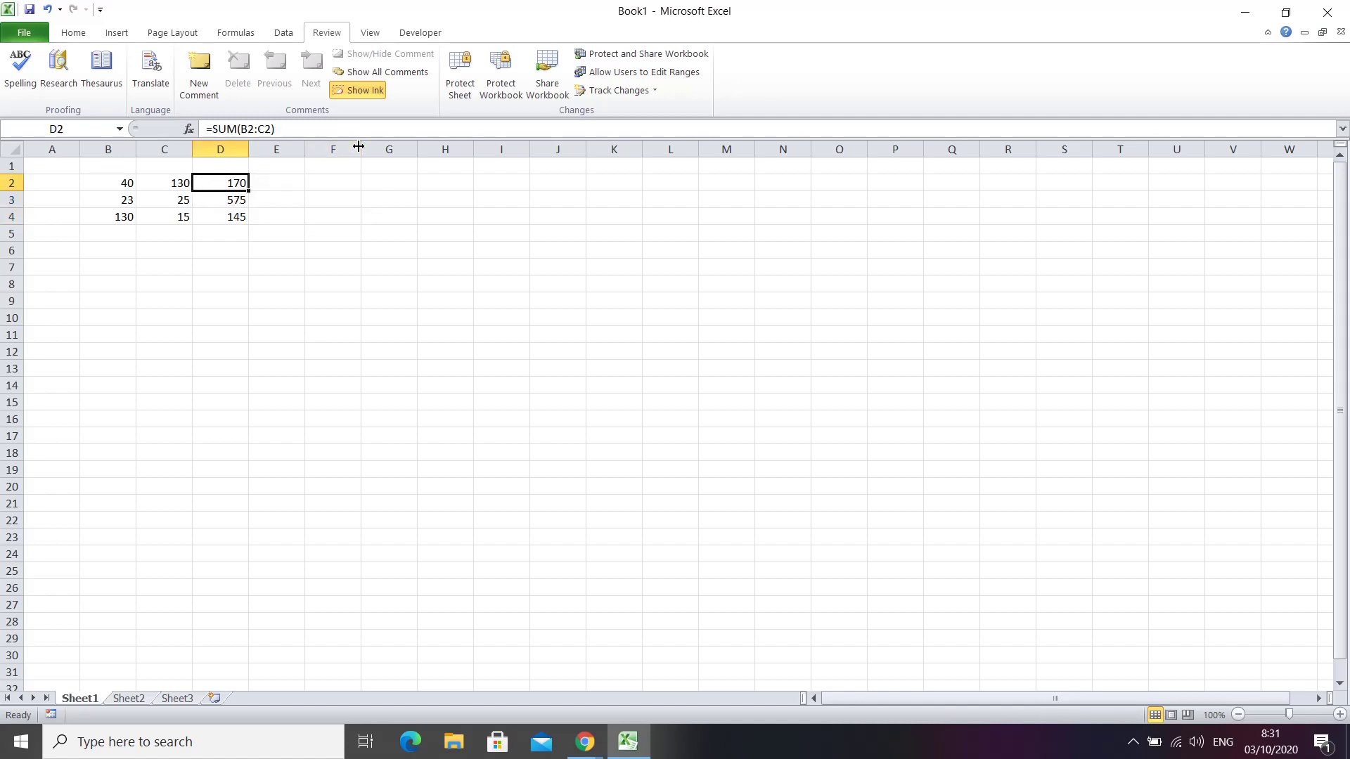
- Reprotect Sheet1 and check formula cells D3, D2 and D4
left_click(460, 93)
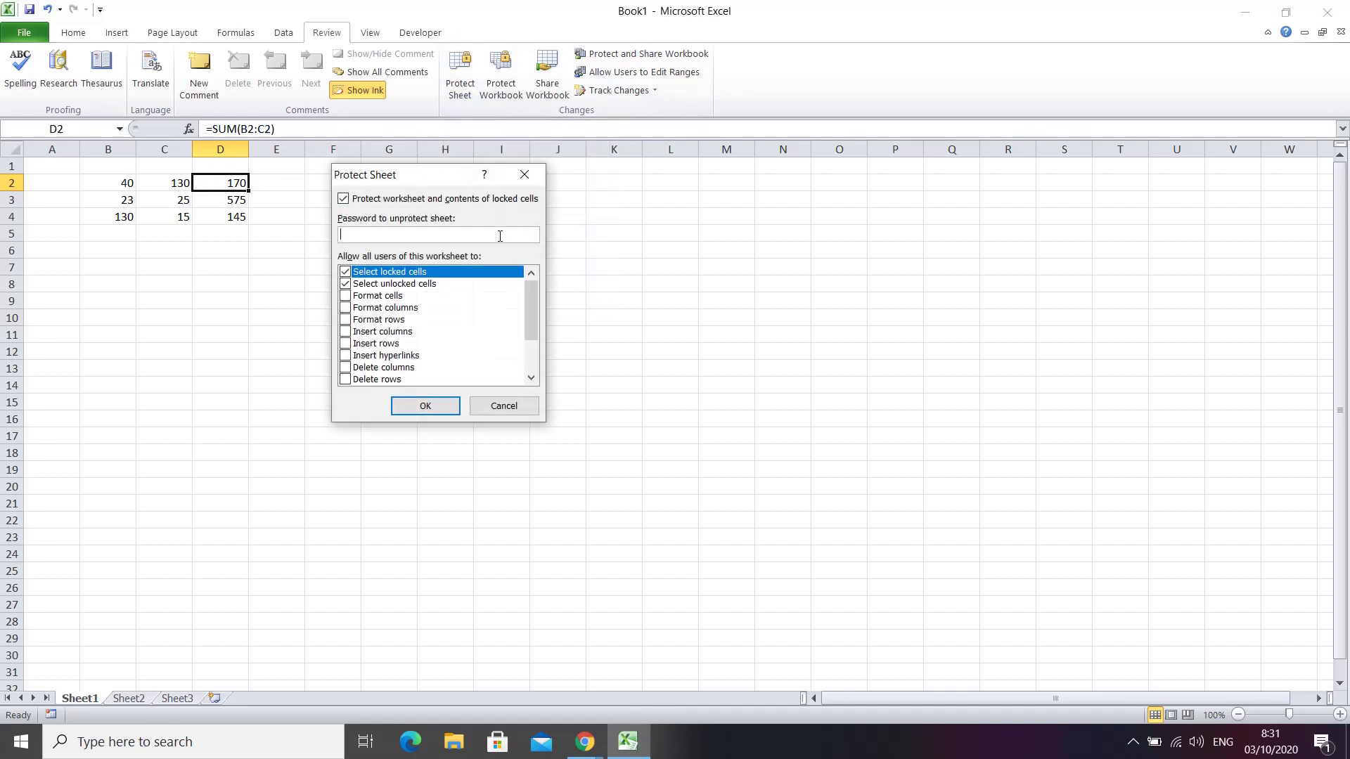
left_click(418, 407)
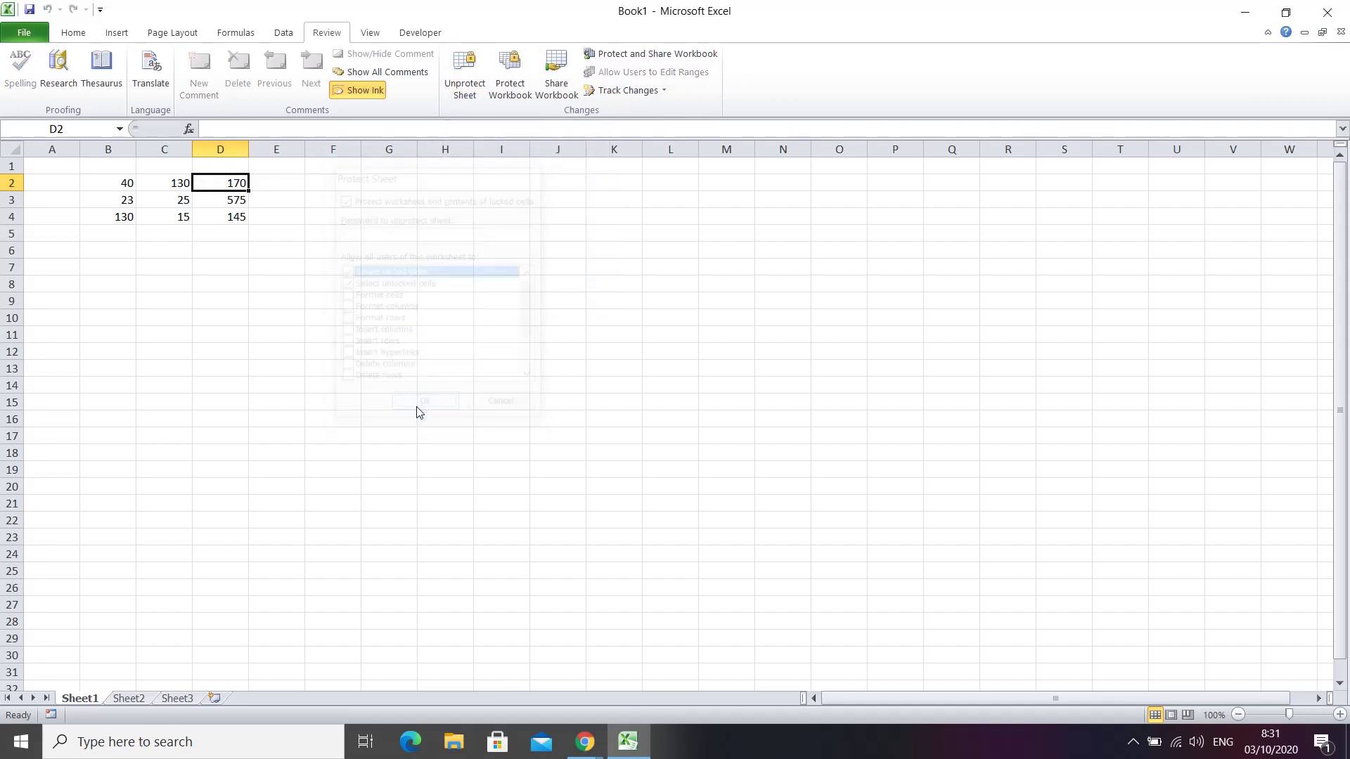
left_click(235, 351)
left_click(233, 201)
left_click(232, 184)
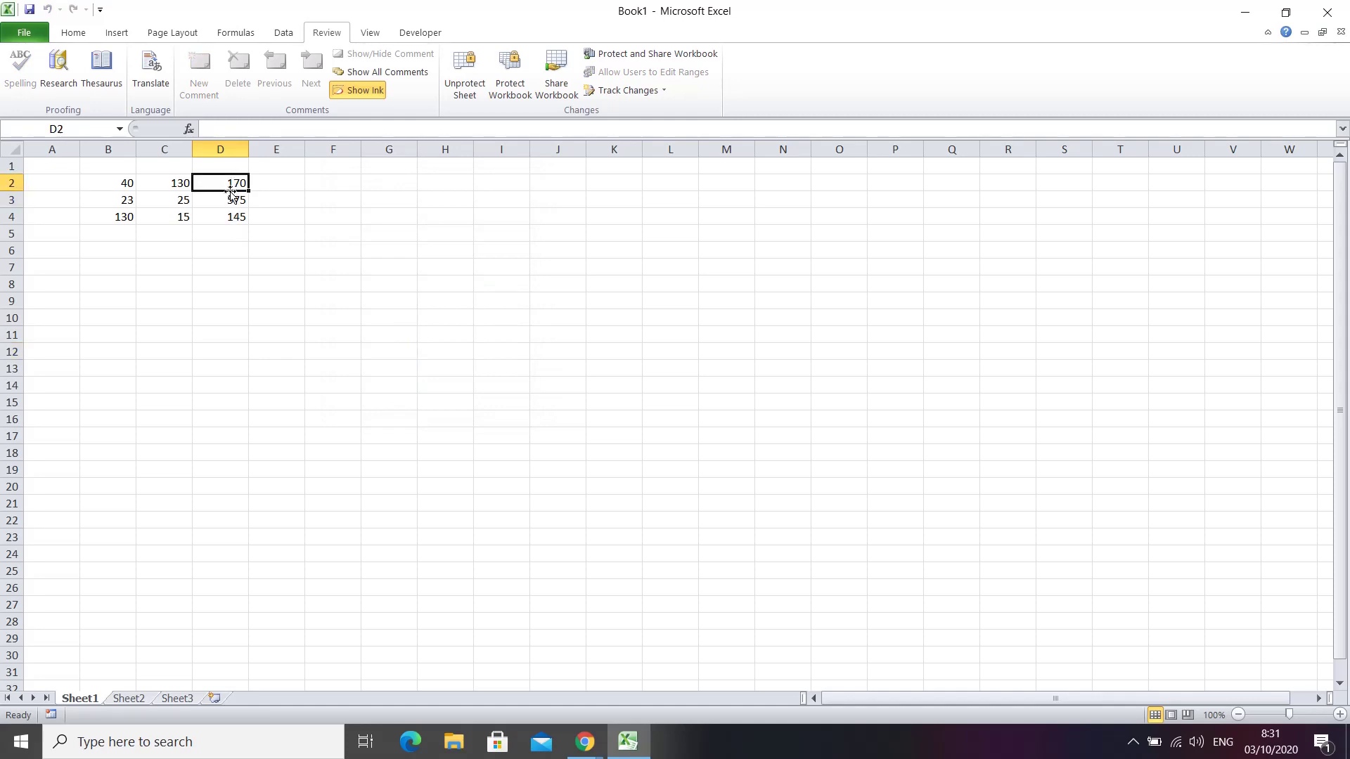
left_click(229, 218)
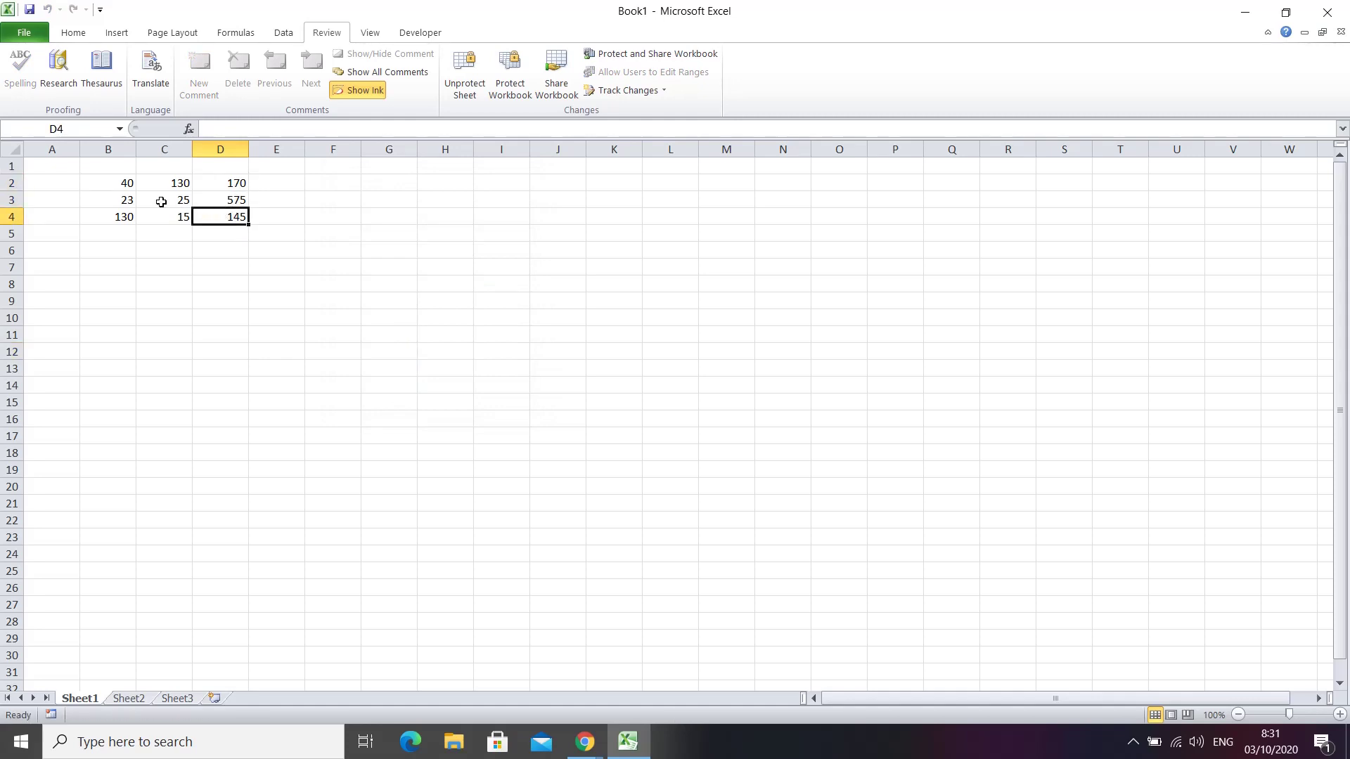
- Change B3 to 20 and C4 to 33, then select D2
left_click(121, 199)
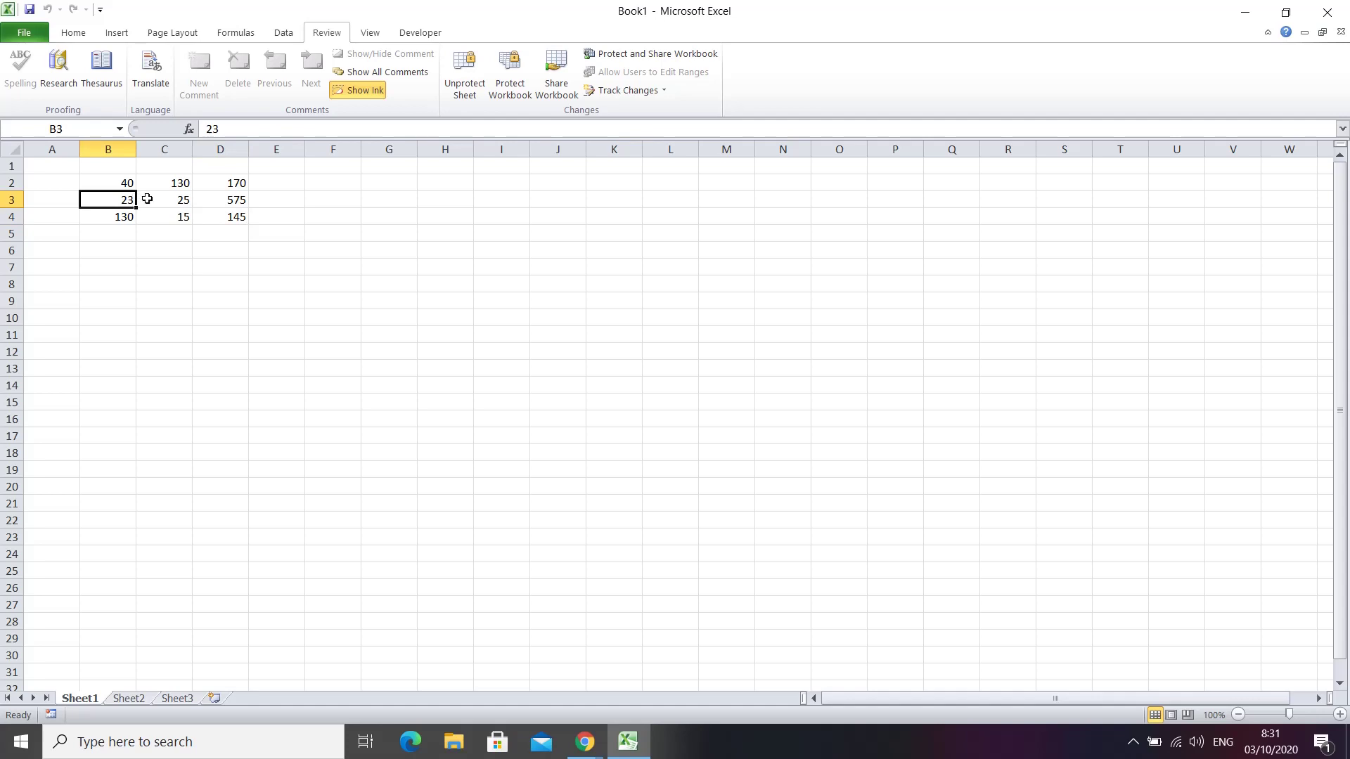
type("20")
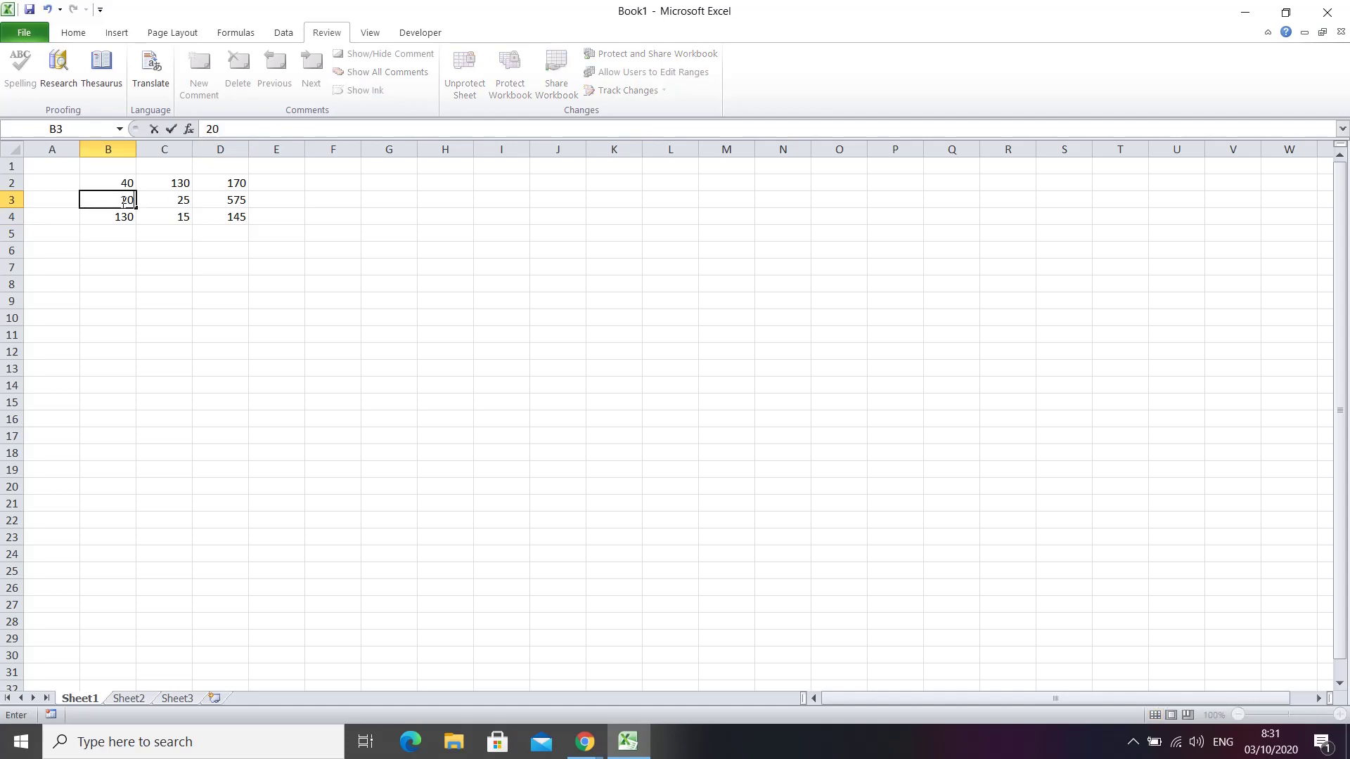
key("Return")
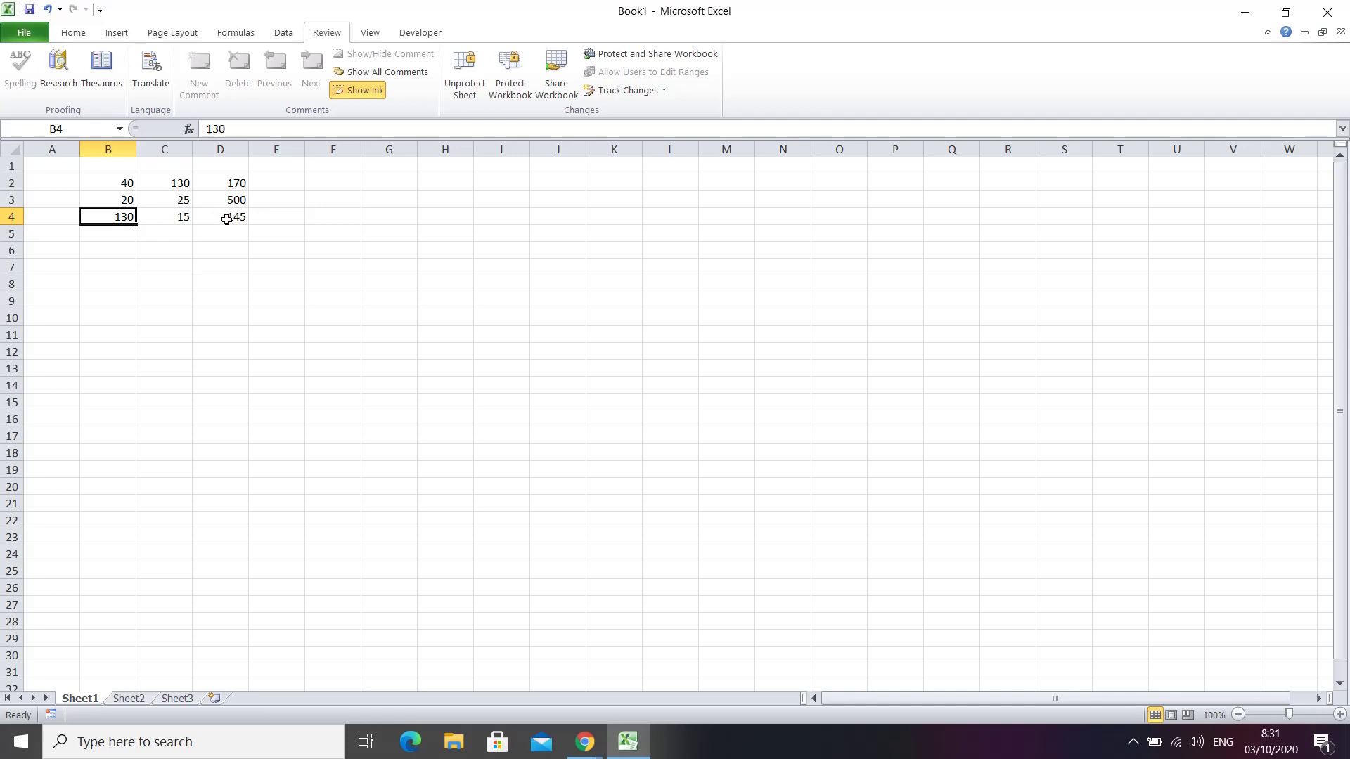
left_click(182, 216)
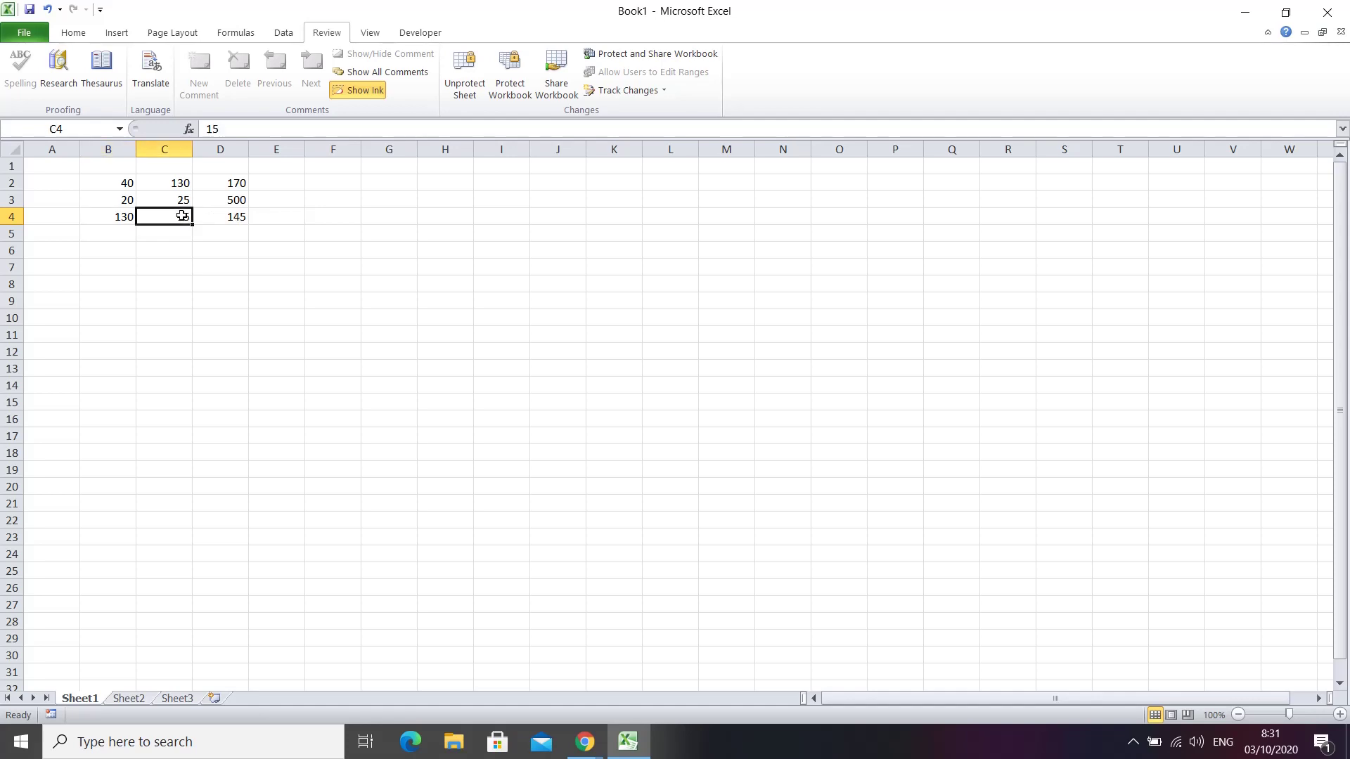
type("33")
key("Return")
left_click(326, 225)
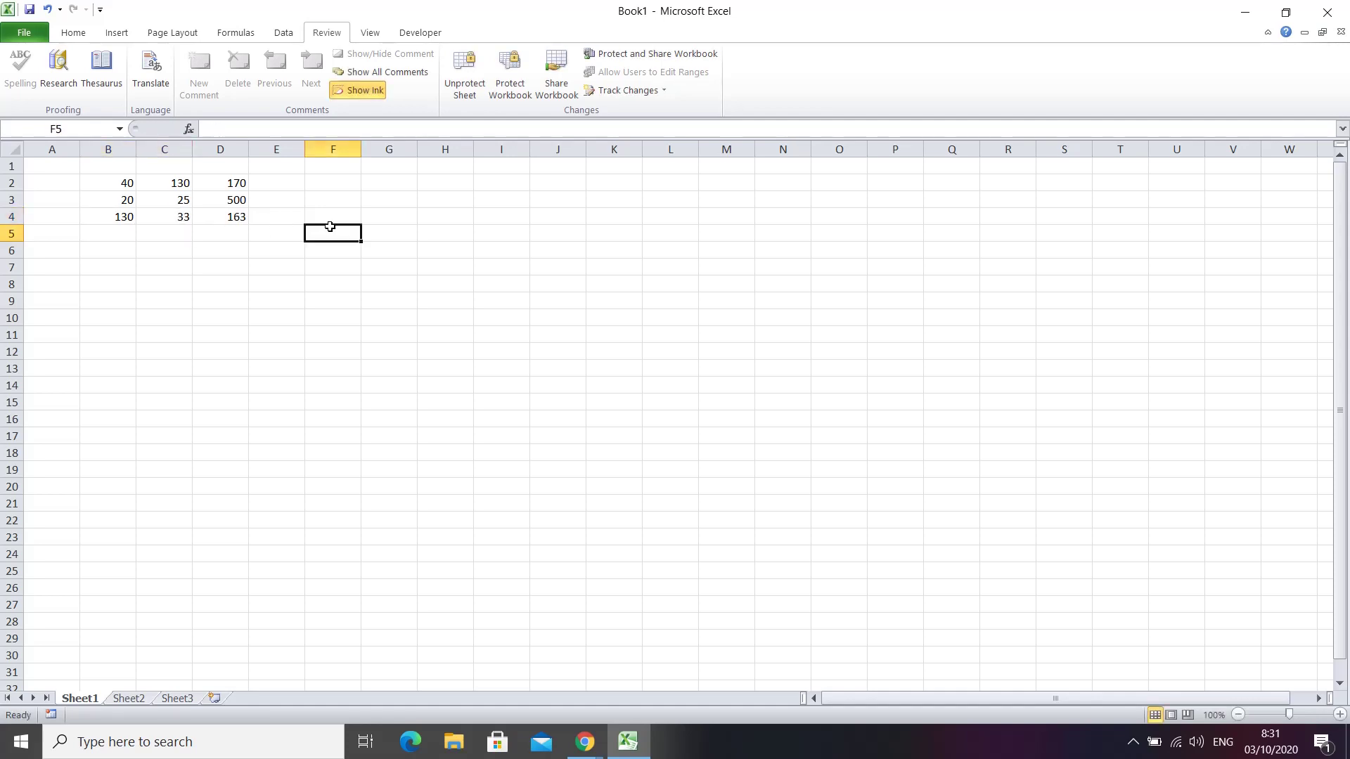
left_click(228, 182)
double_click(228, 182)
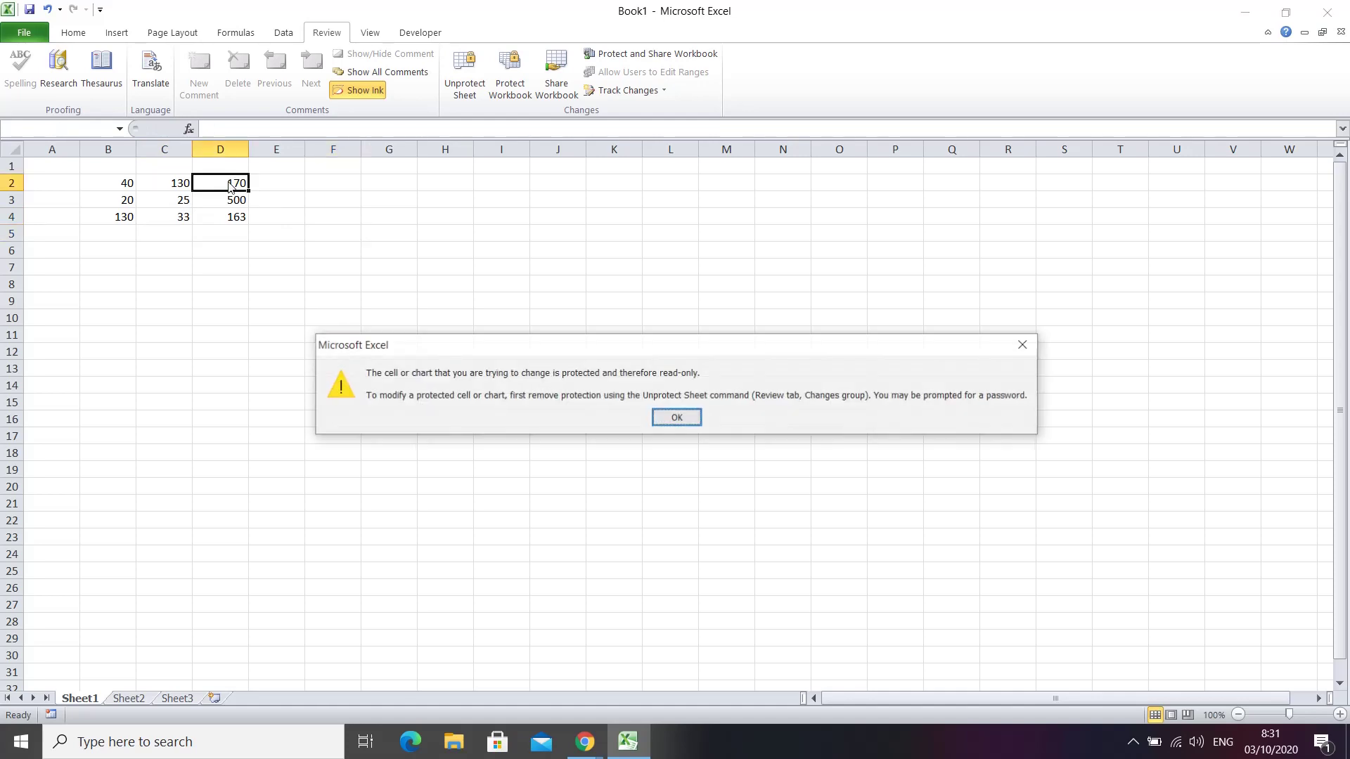
left_click(679, 412)
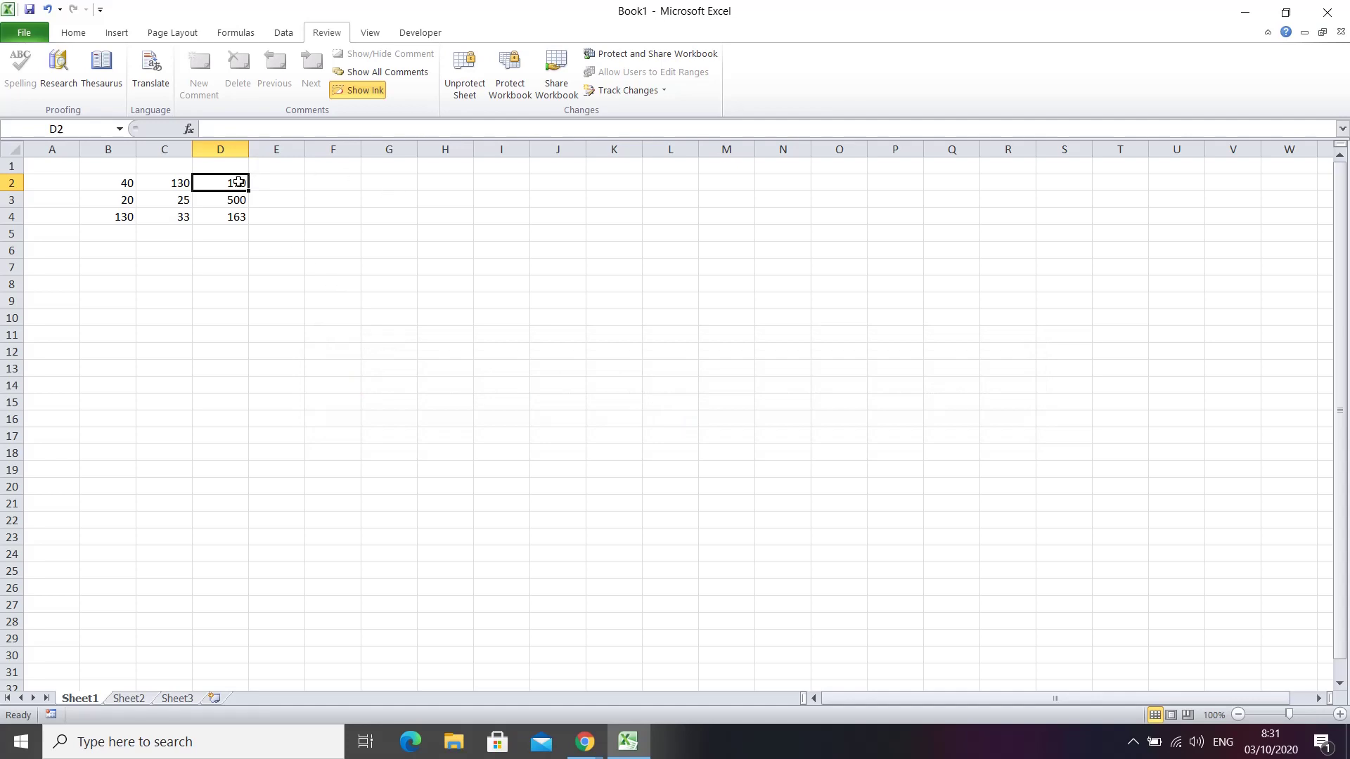
left_click(237, 203)
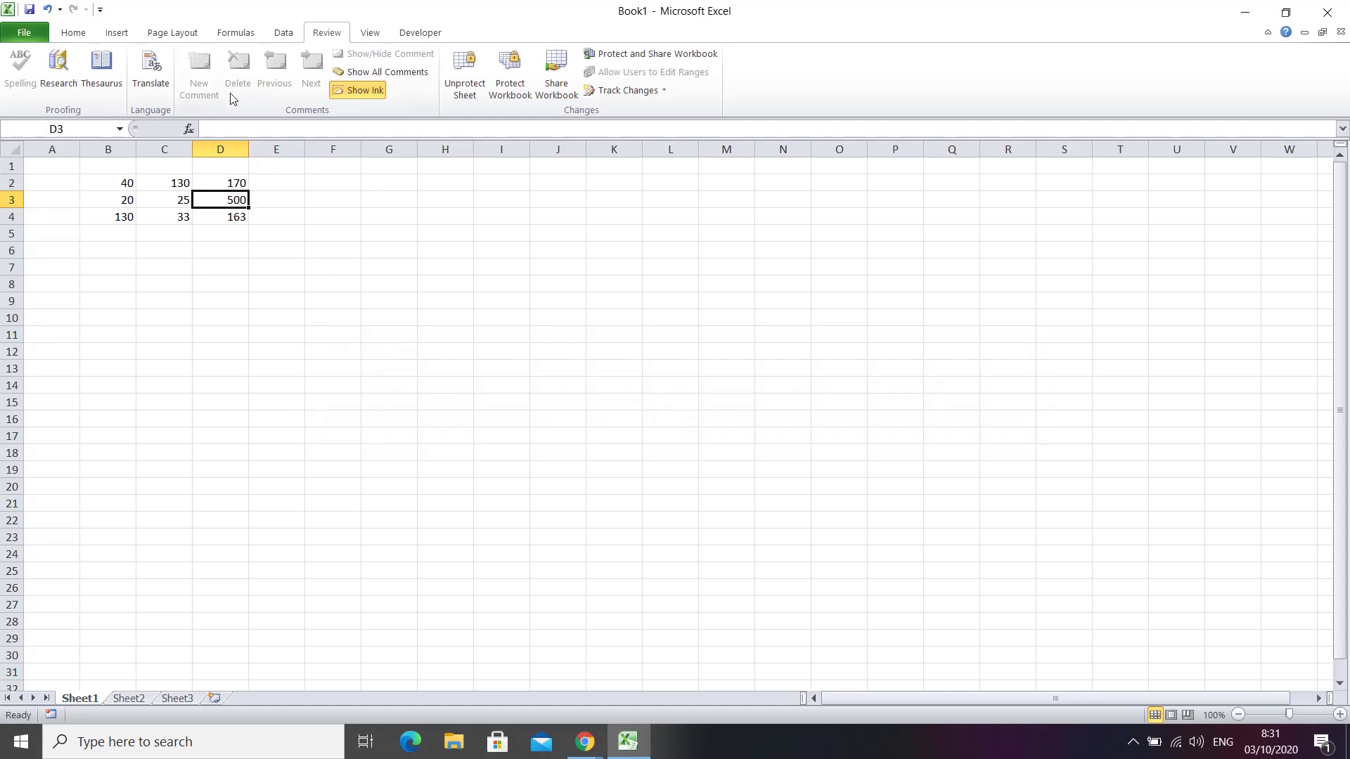
- Unprotect Sheet1, view the D2 and D3 formulas, and select D2:D4
left_click(476, 89)
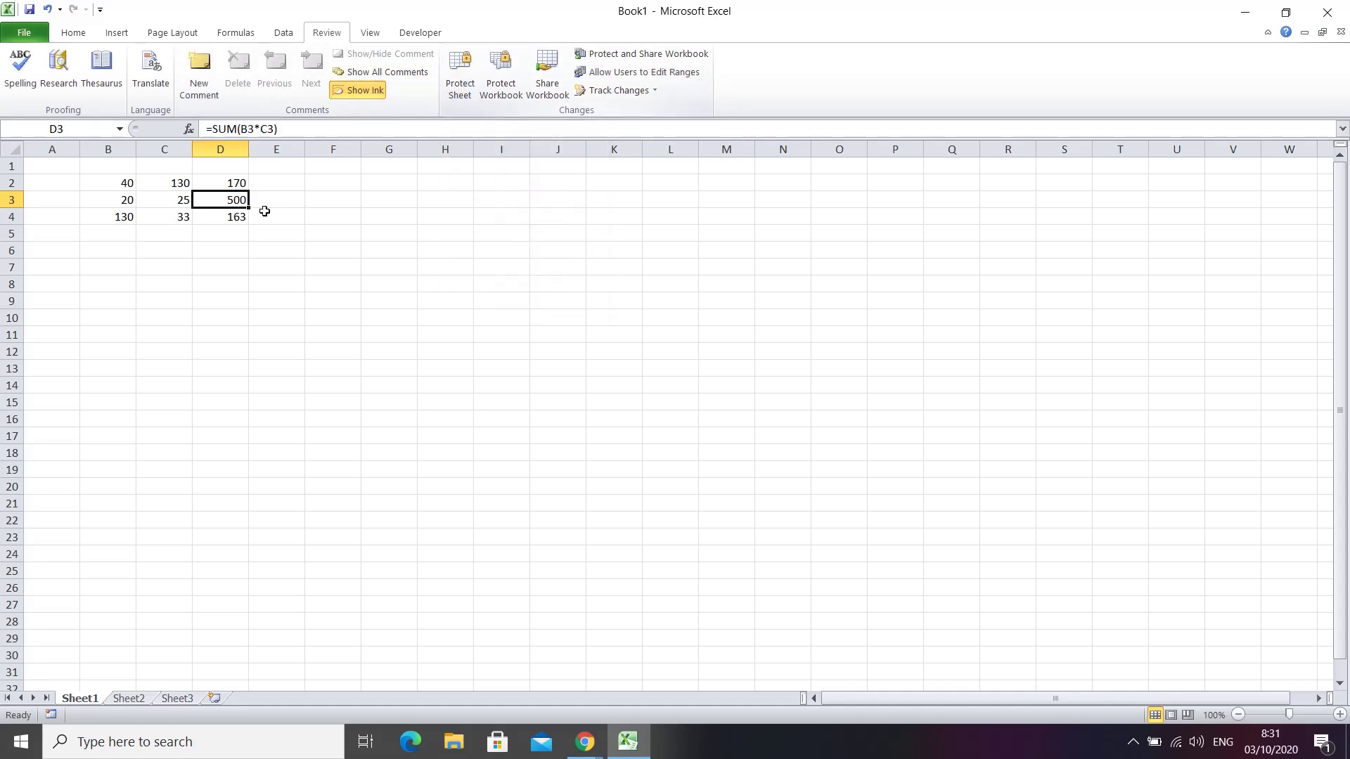
left_click(236, 182)
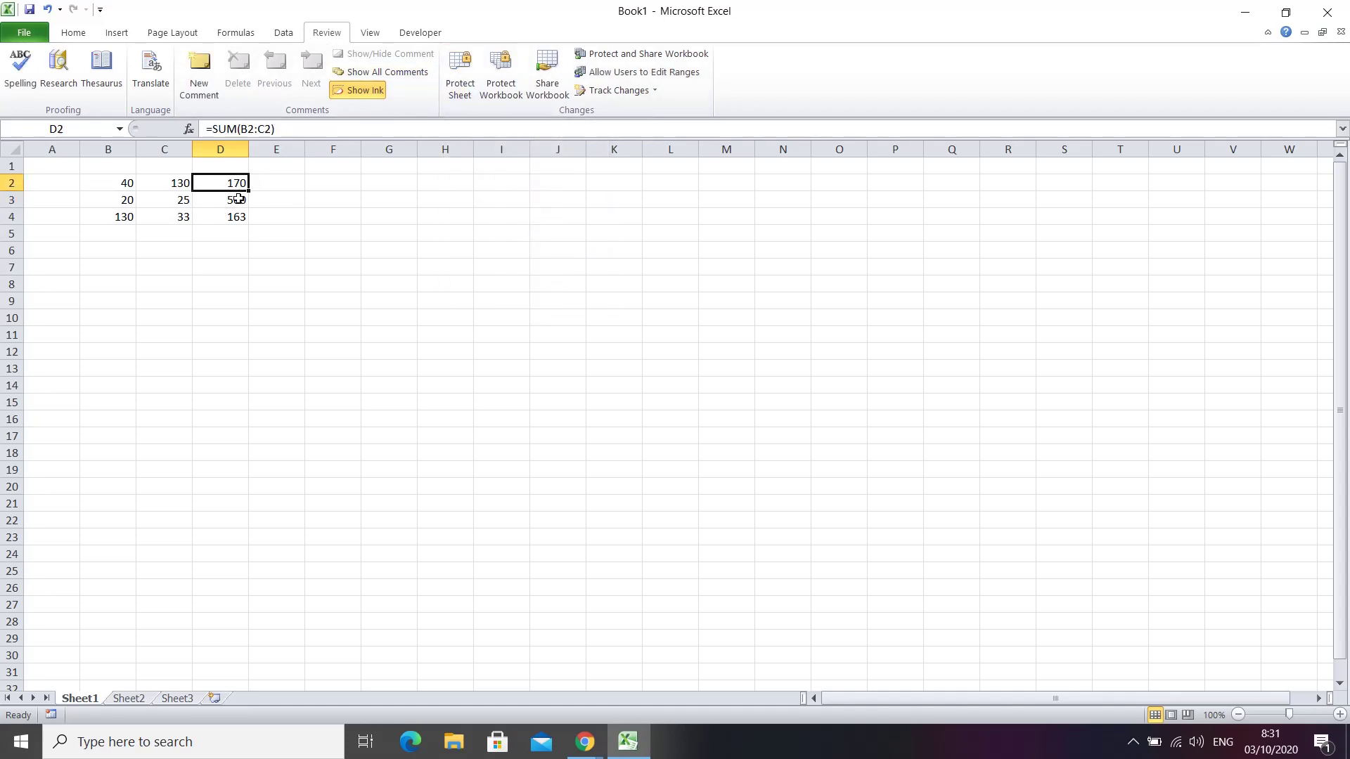
left_click(238, 199)
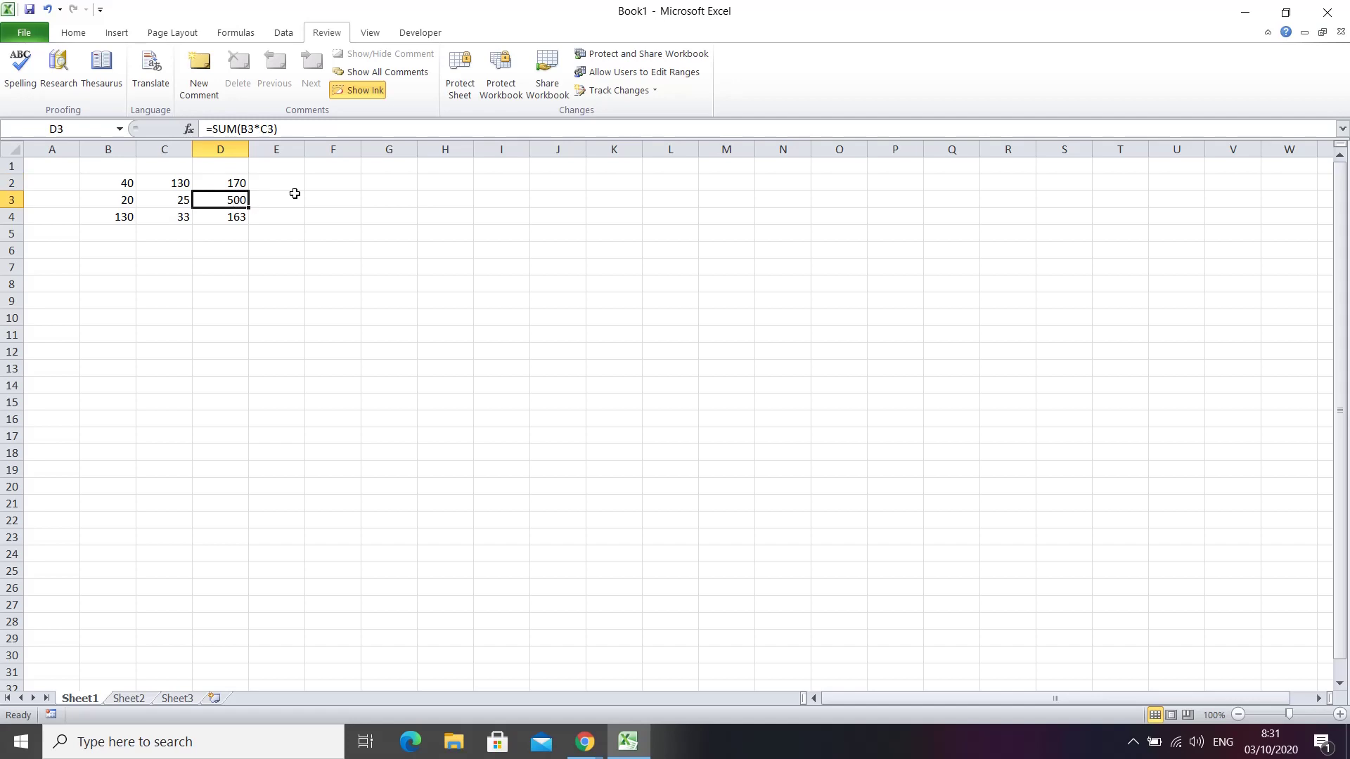
left_click_drag(232, 182, 232, 220)
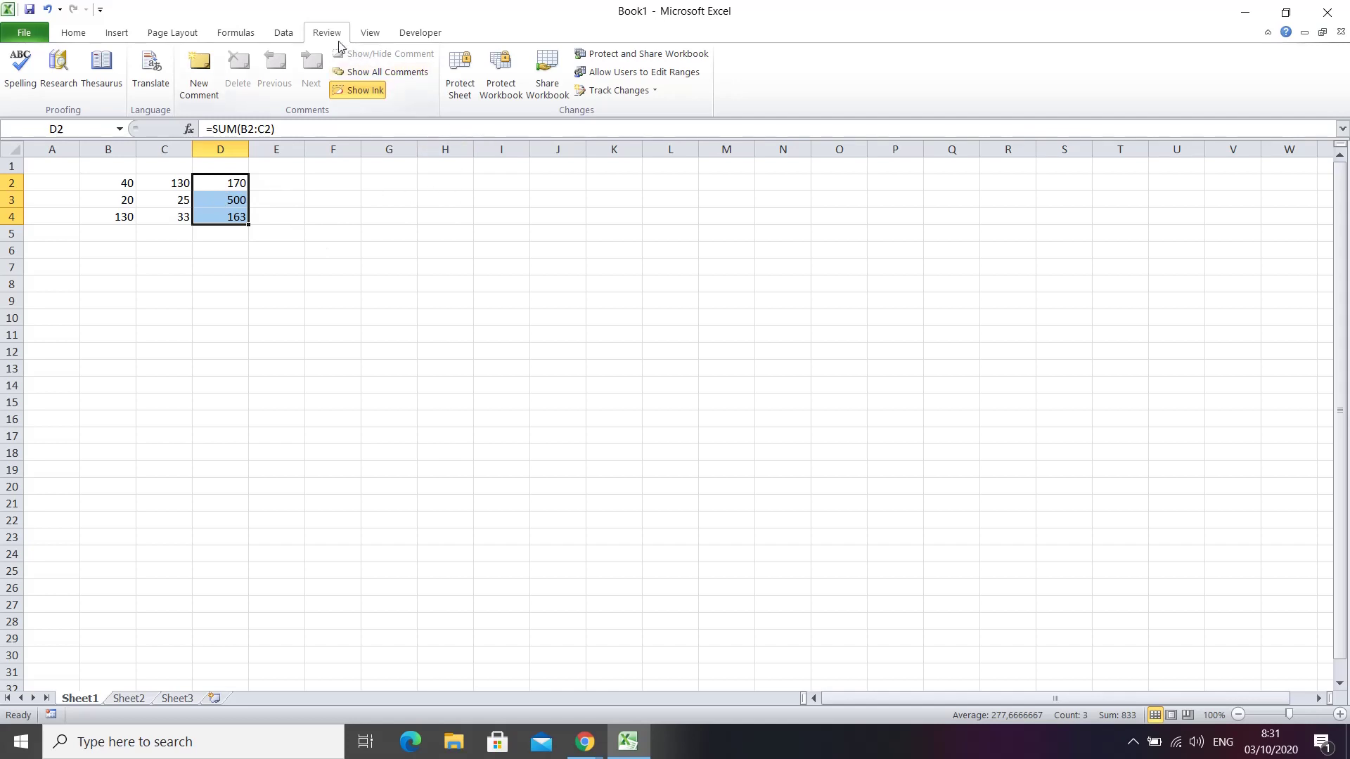
- Re-protect Sheet1 with a confirmed password so the column D formulas are hidden again
left_click(465, 94)
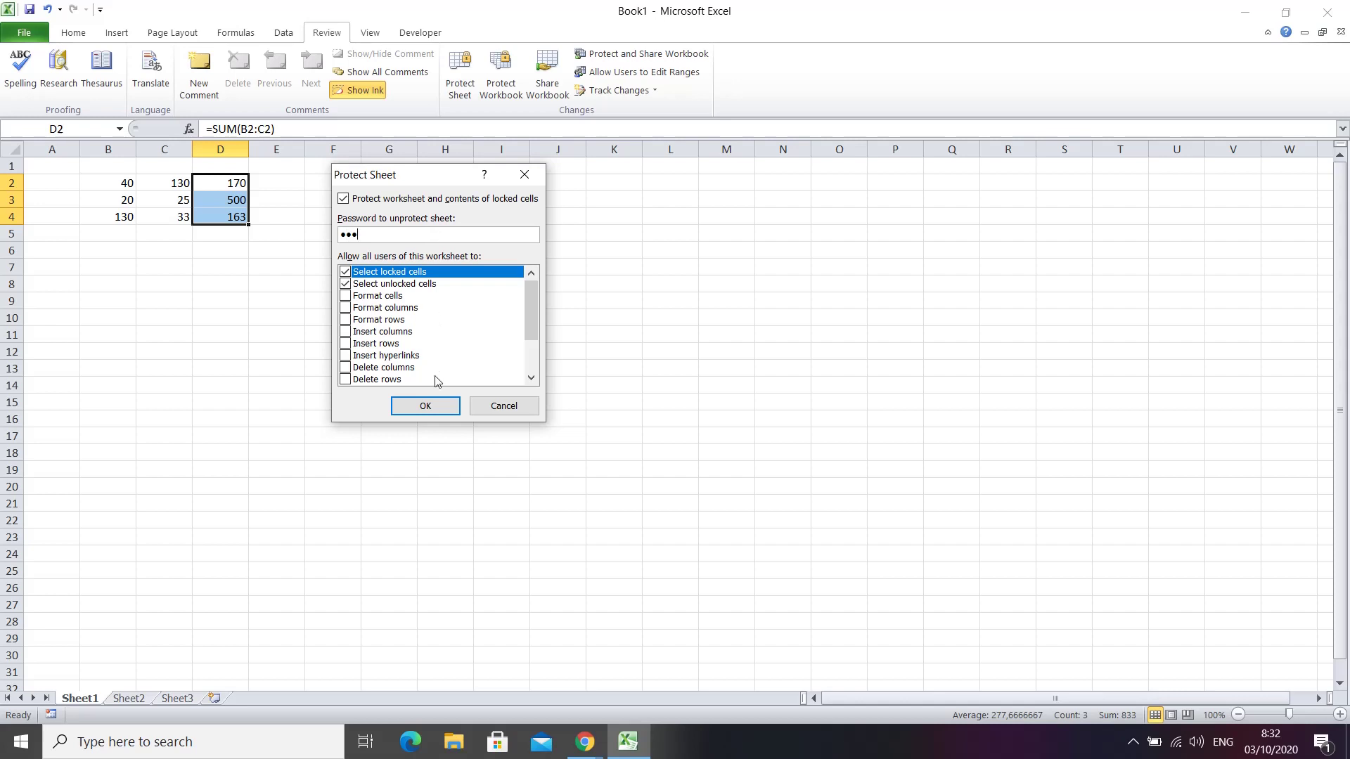
left_click(426, 407)
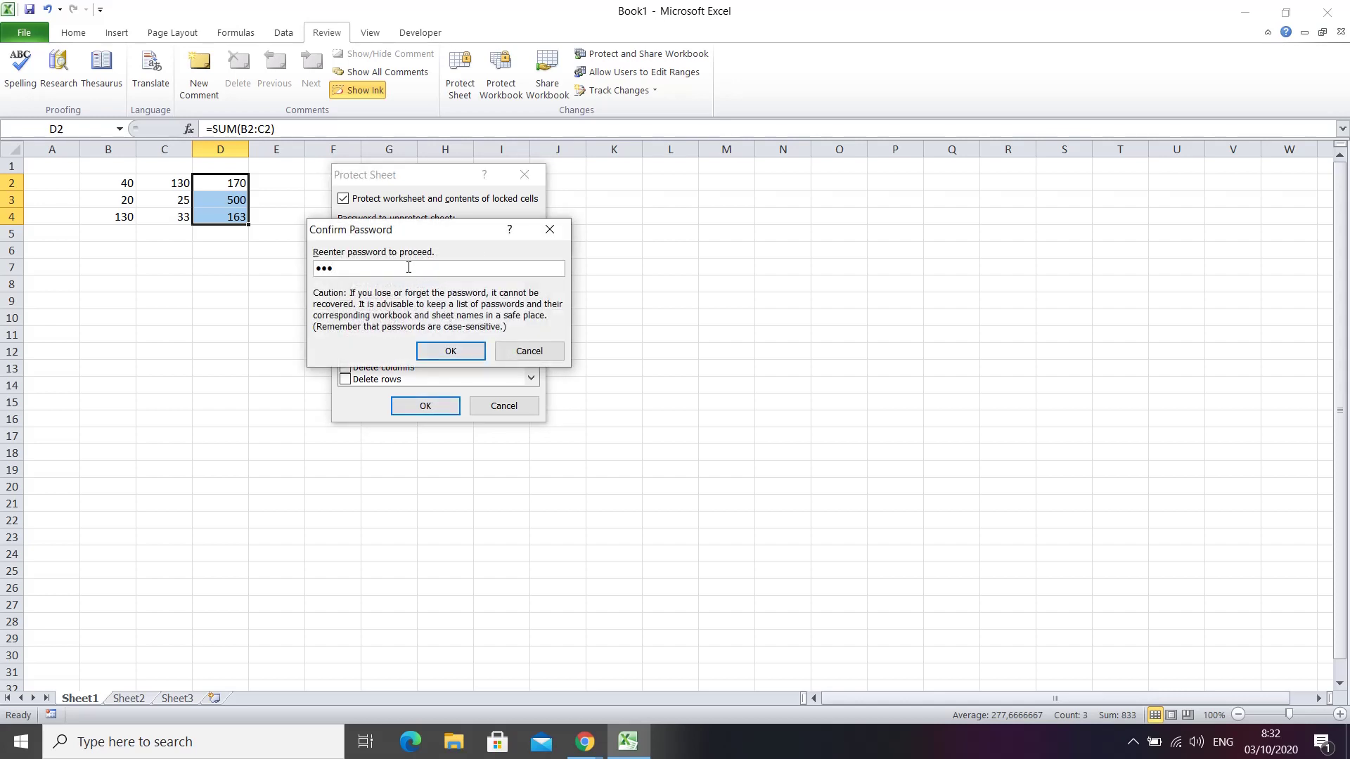
left_click(451, 353)
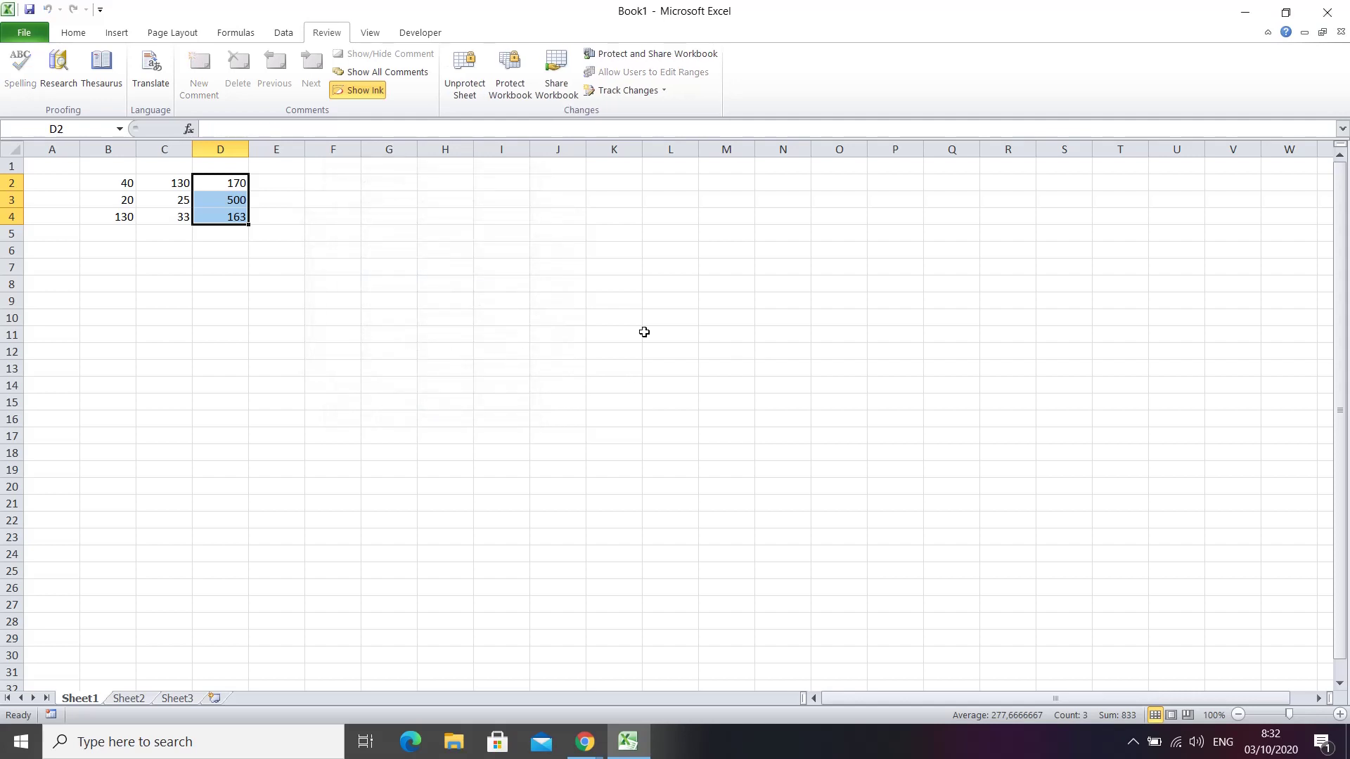
left_click(409, 305)
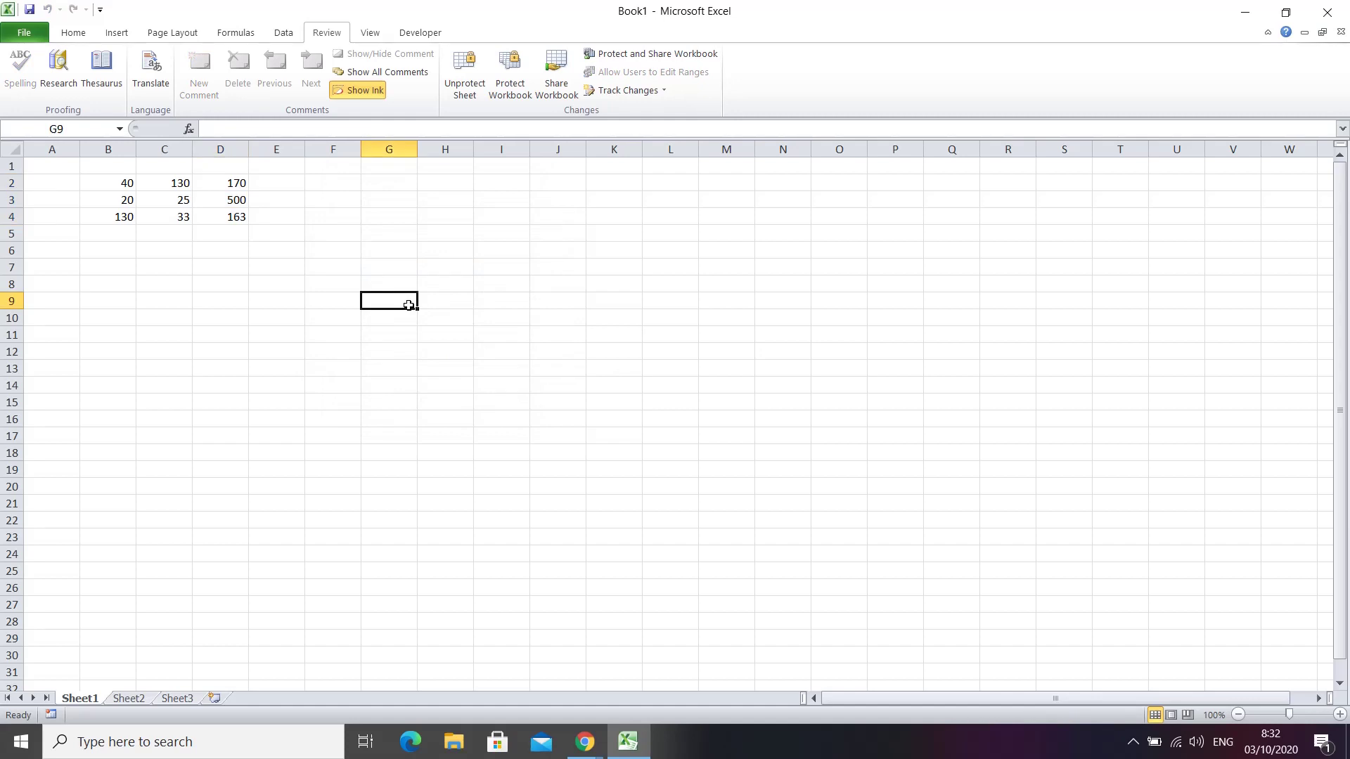
- Change input cell B3 to 34 so D3 recalculates to 850
left_click(227, 181)
left_click(180, 184)
left_click(124, 202)
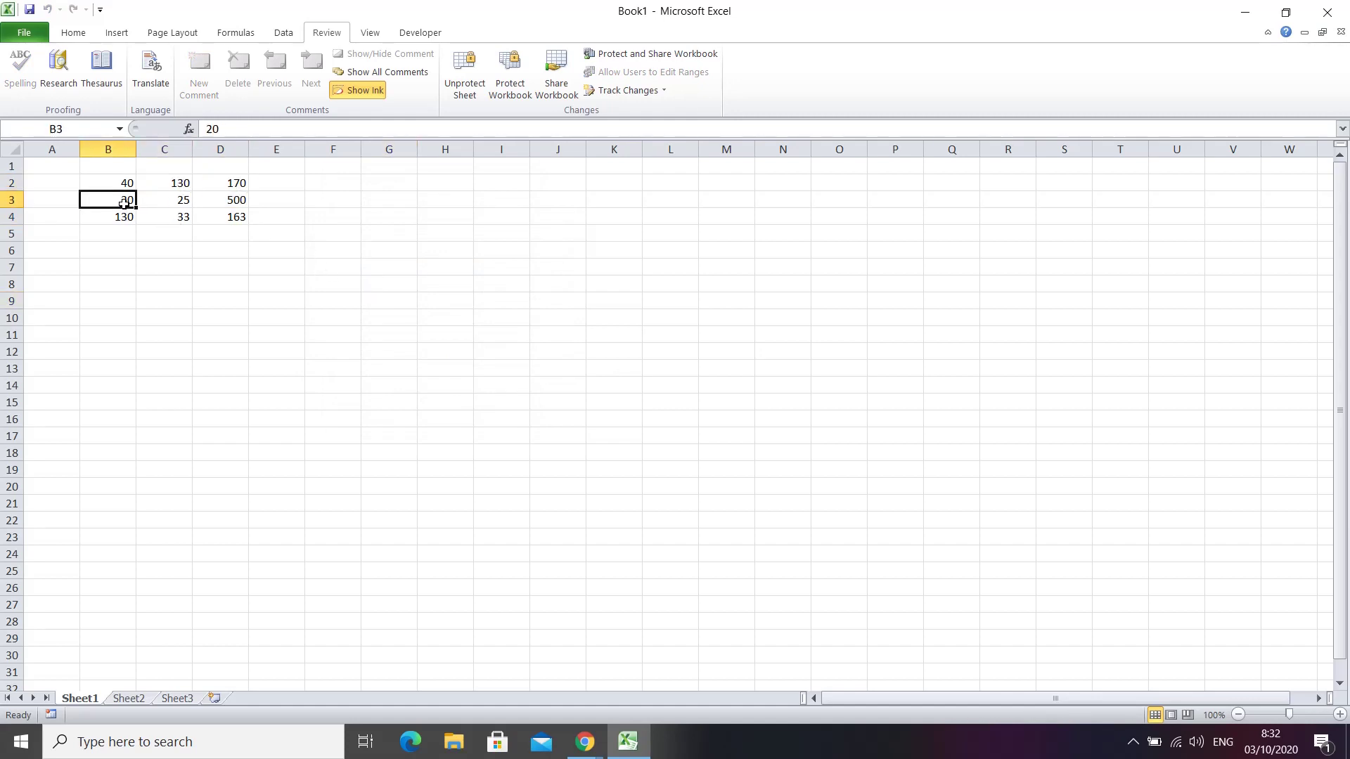
type("3")
key("Return")
key("Return")
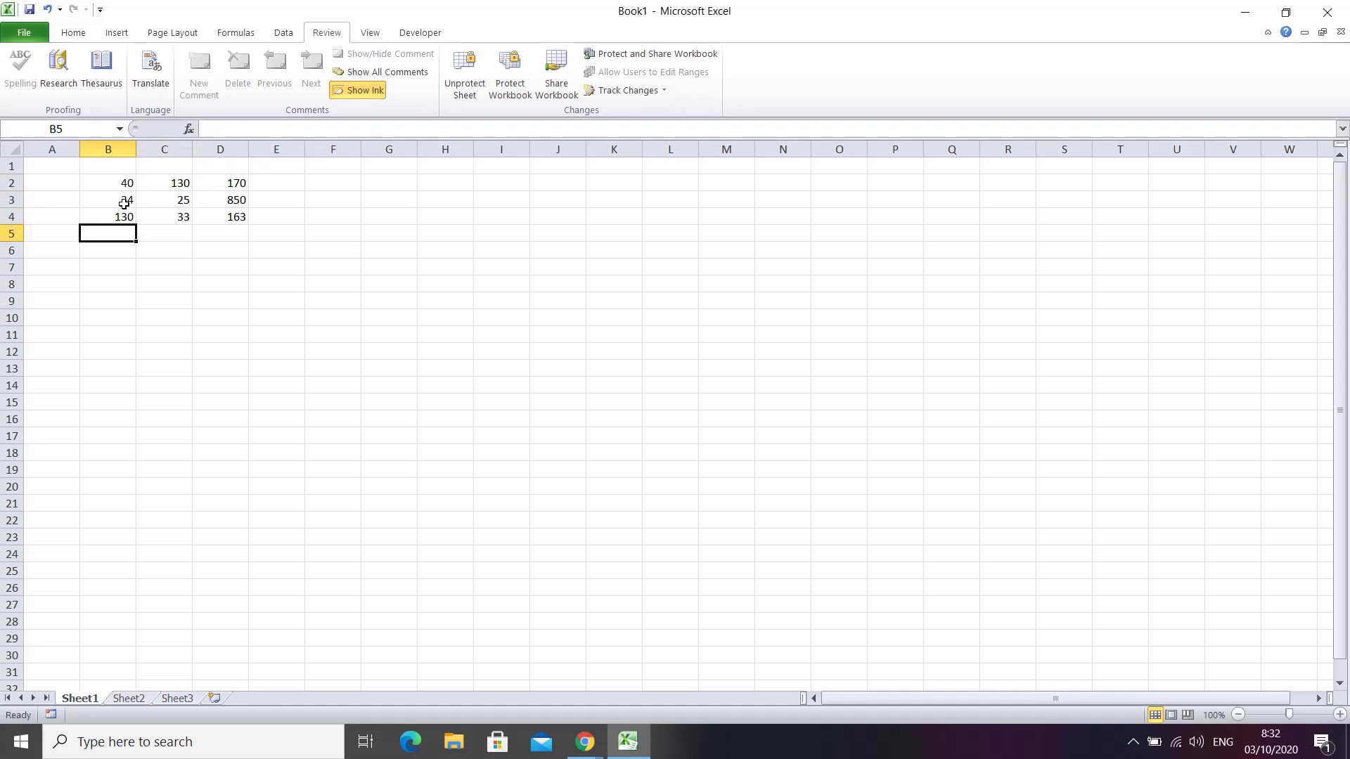
- Confirm locked formula cell D2 rejects editing, then select the formula cells D2:D4
double_click(241, 186)
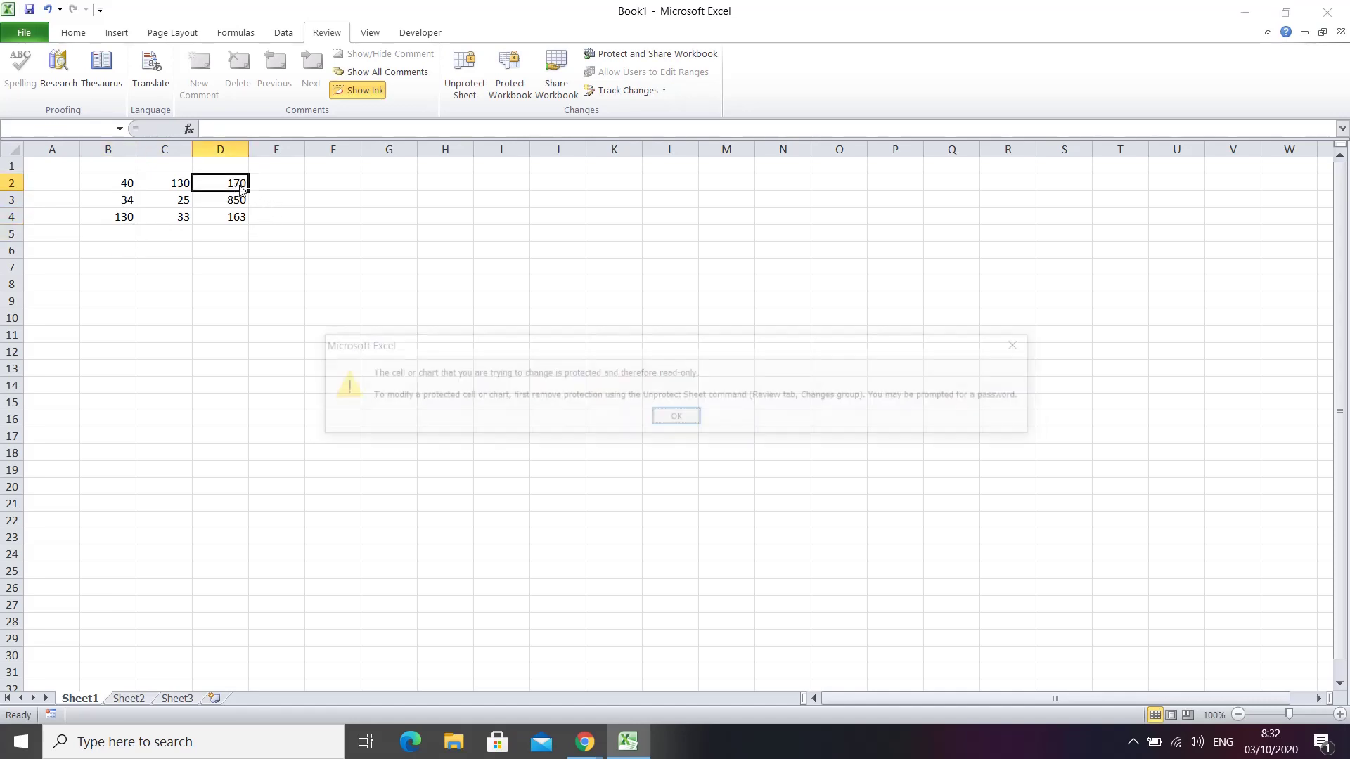
key("Return")
left_click(309, 279)
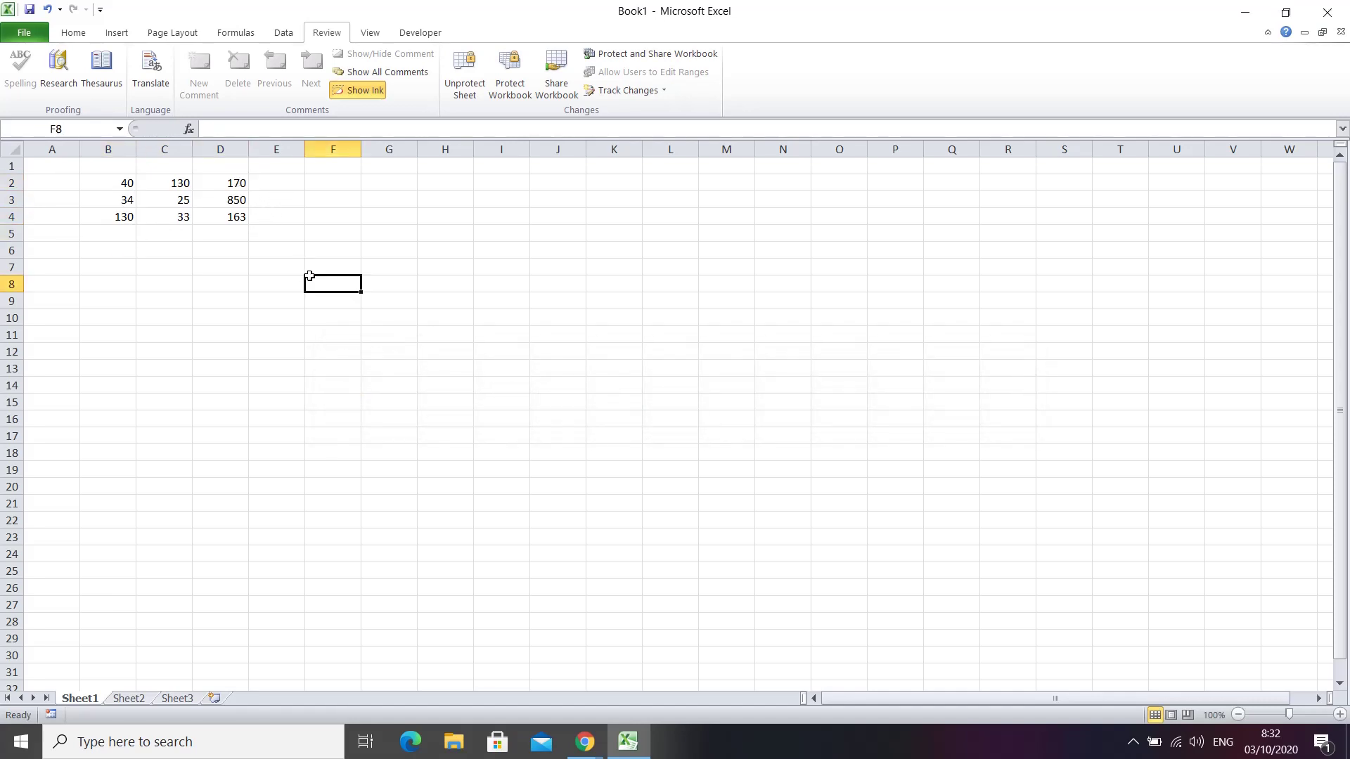
left_click_drag(240, 181, 235, 218)
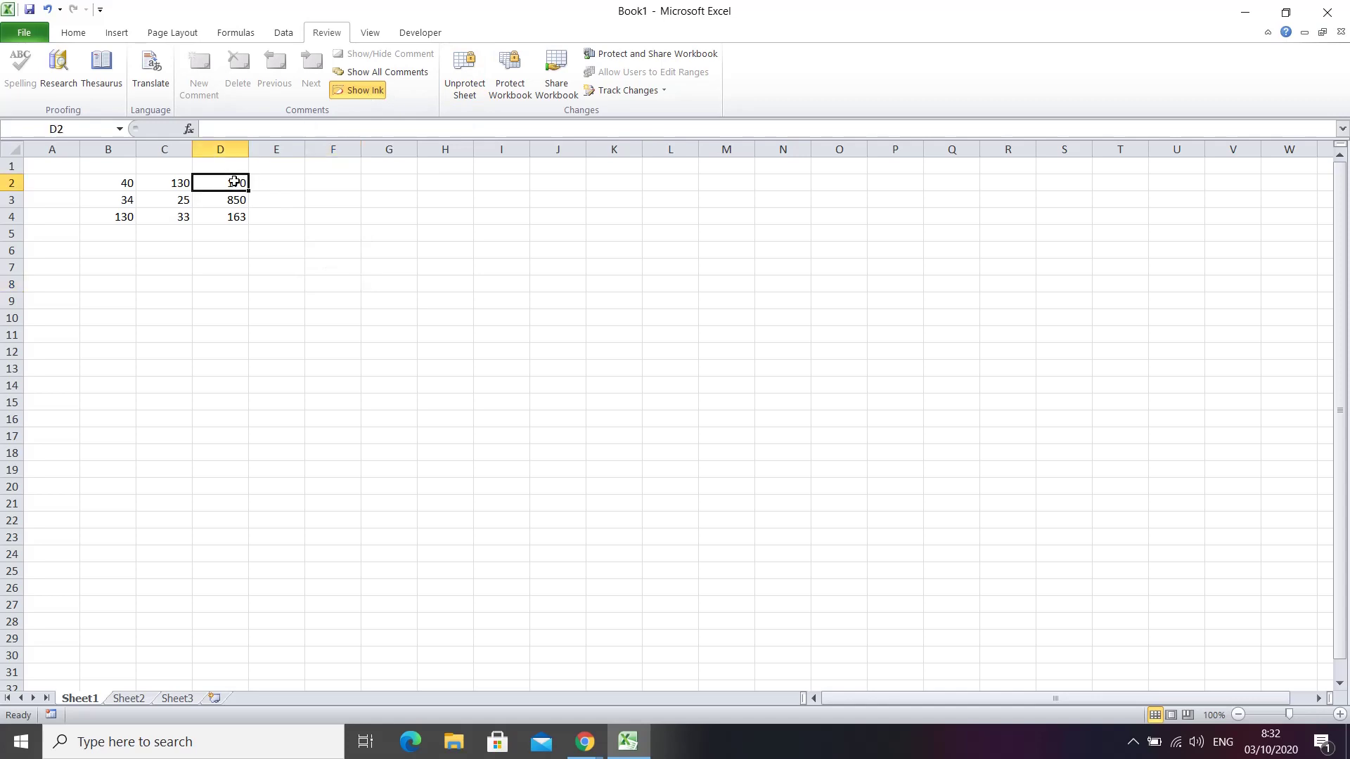
- Unprotect Sheet1 with its password, check D3 shows =SUM(B3*C3), and select B2:E4
left_click(478, 95)
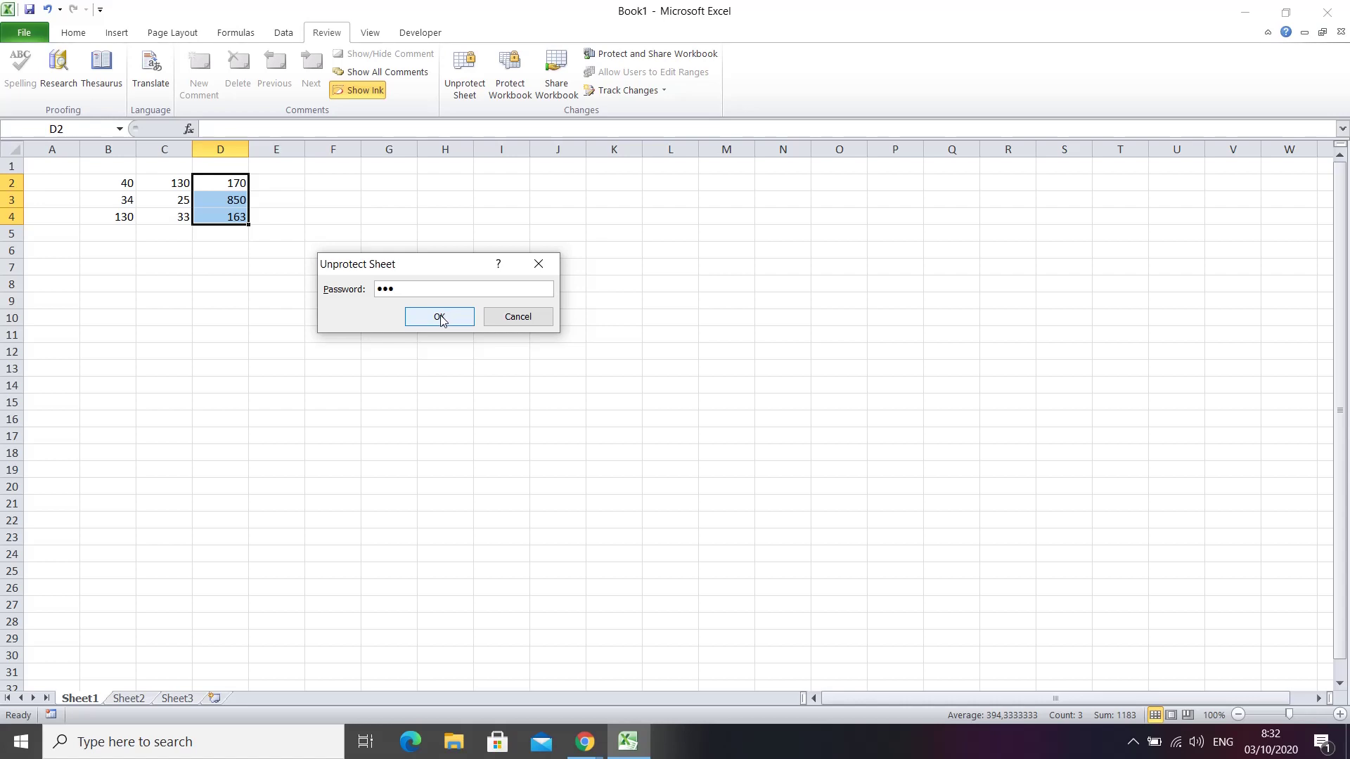
left_click(443, 316)
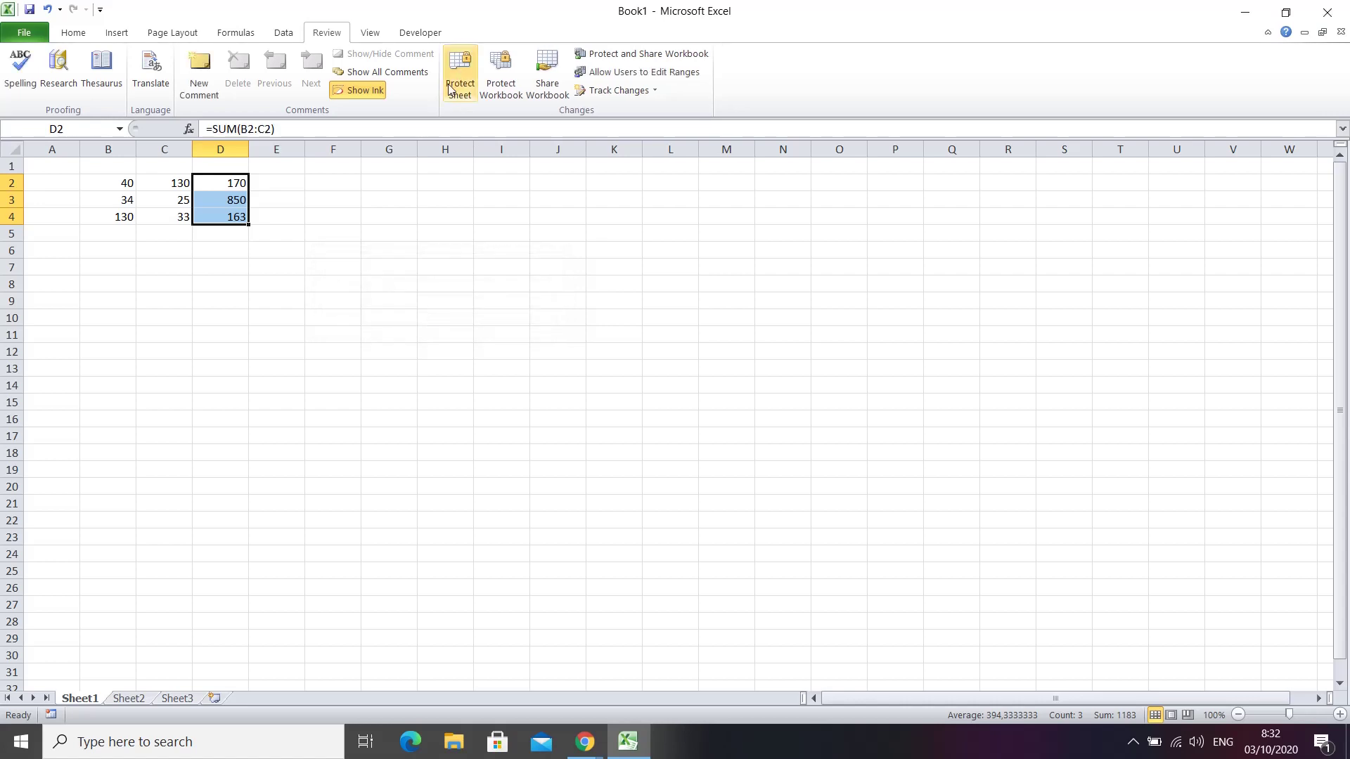
left_click(285, 199)
left_click(232, 198)
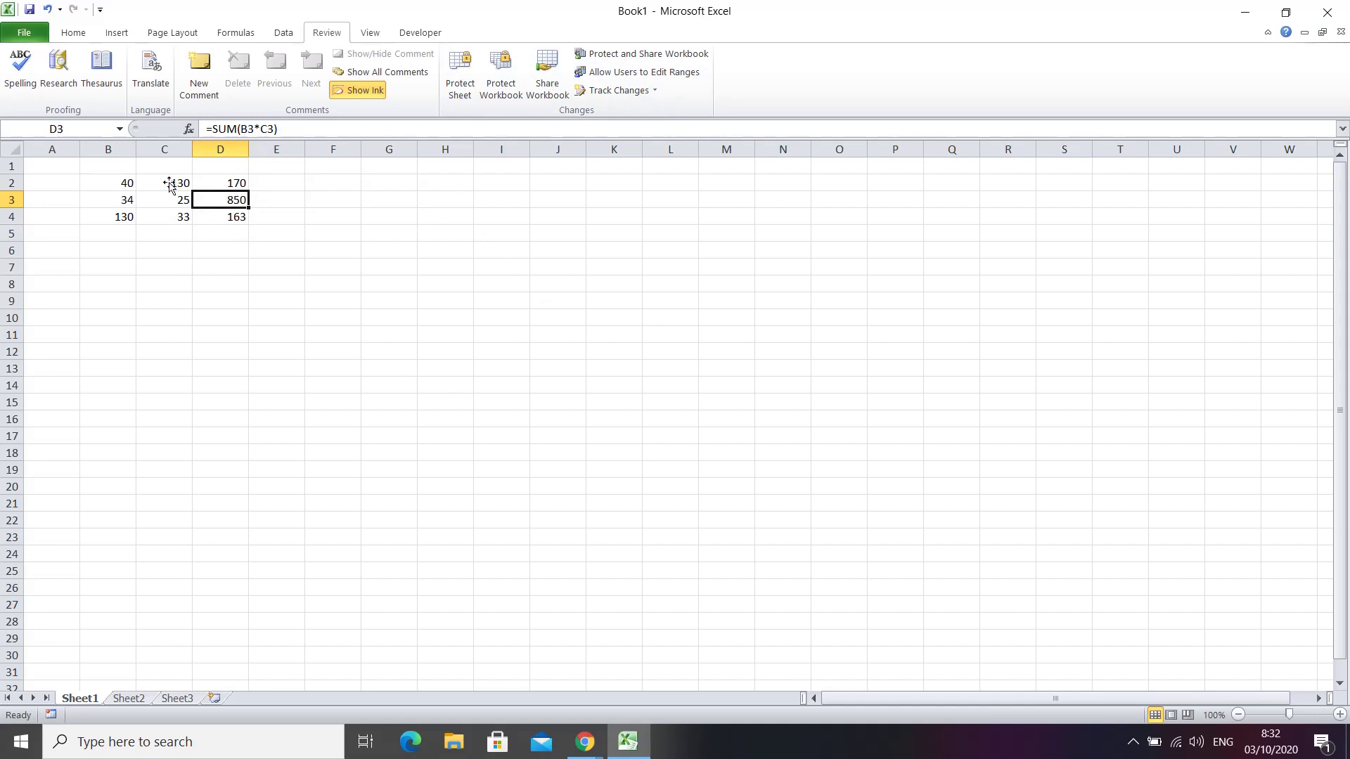
left_click_drag(104, 182, 250, 213)
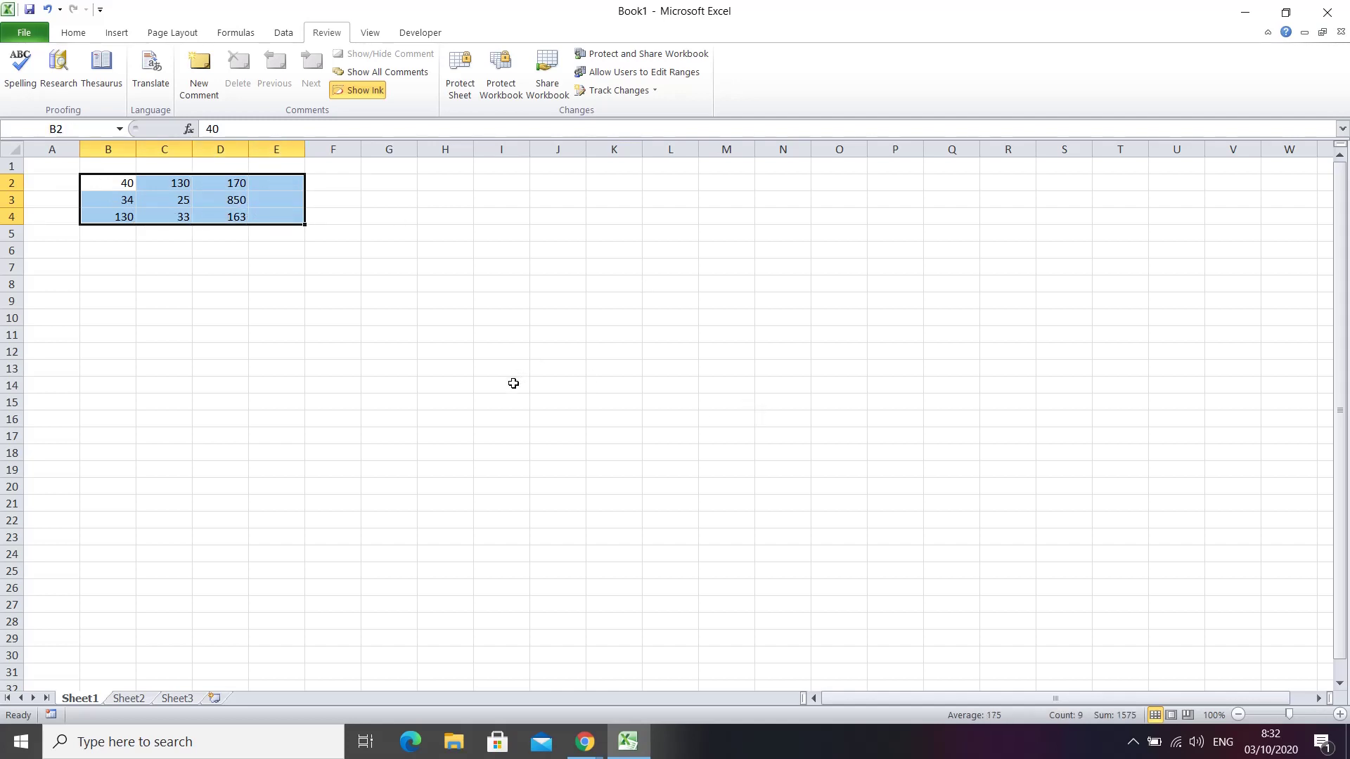
left_click(1133, 743)
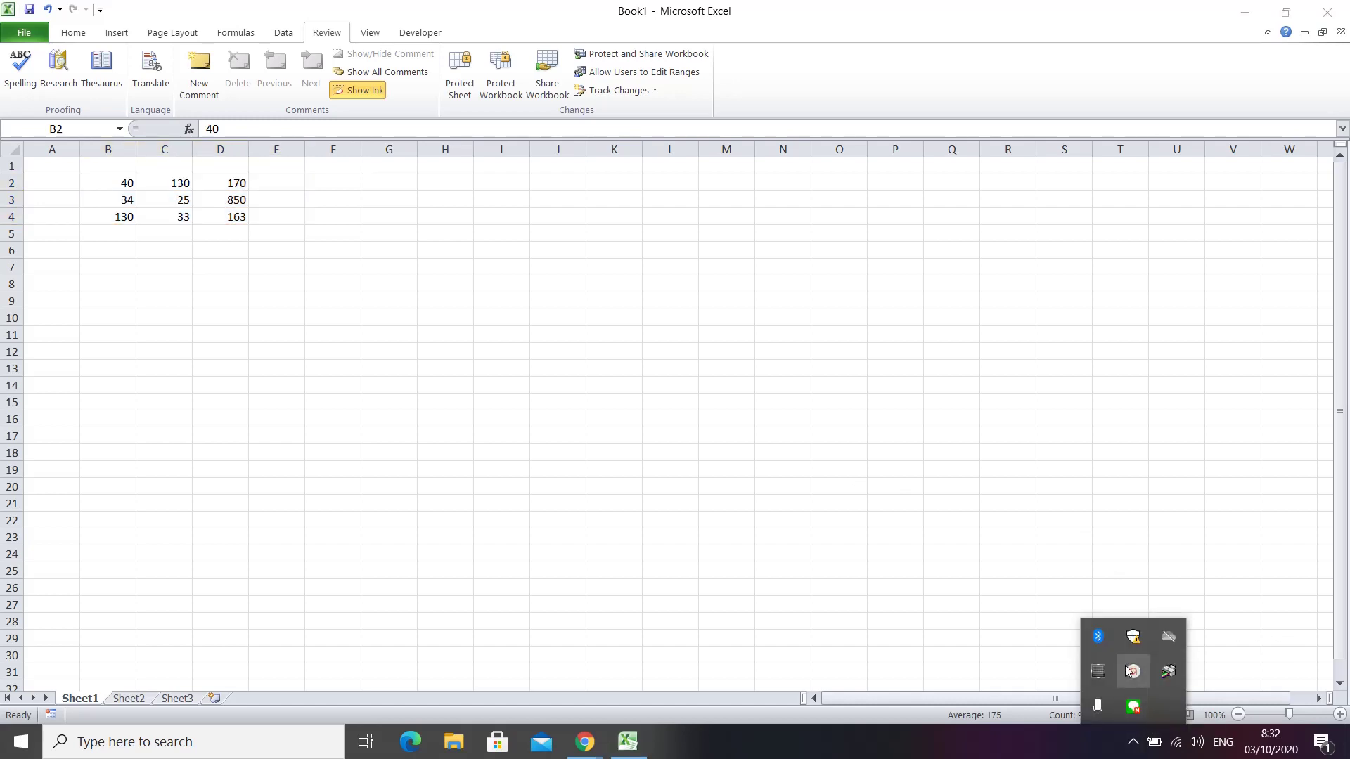
left_click(1130, 670)
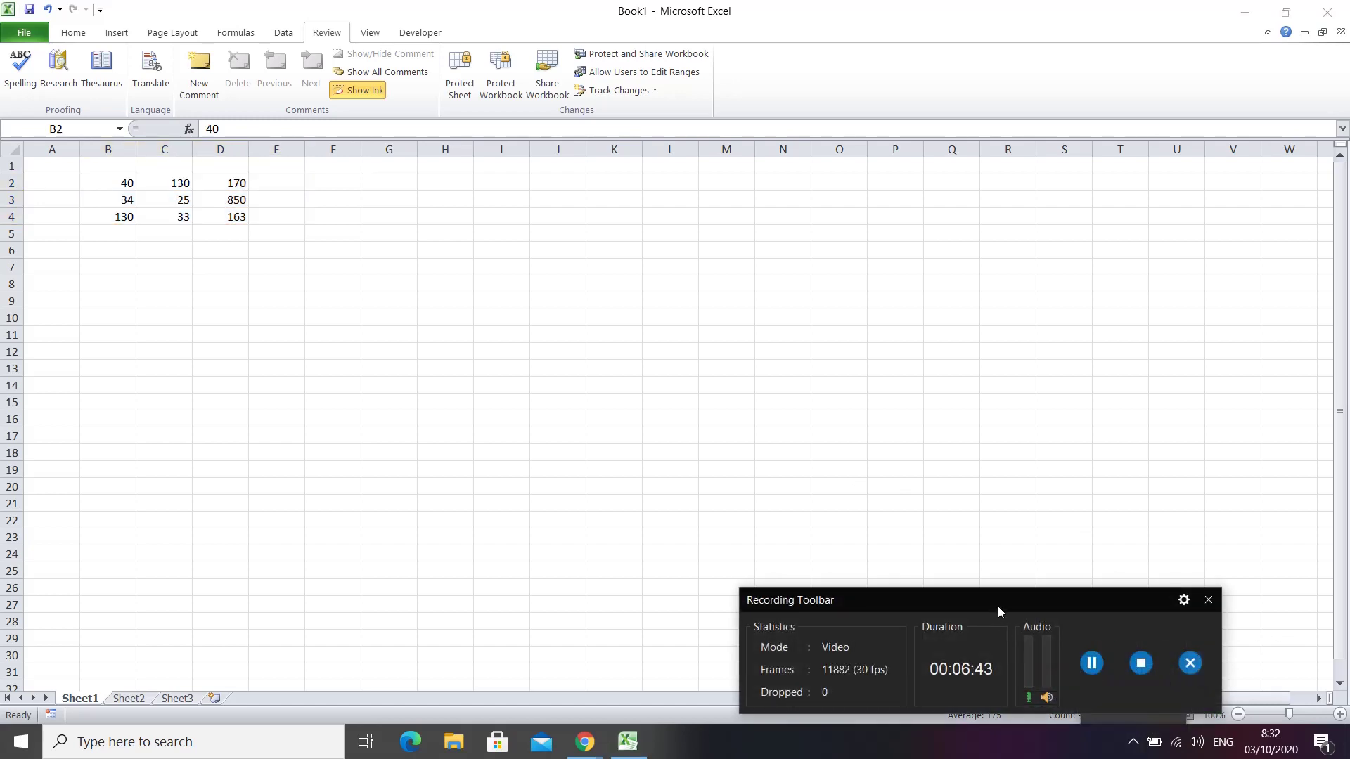